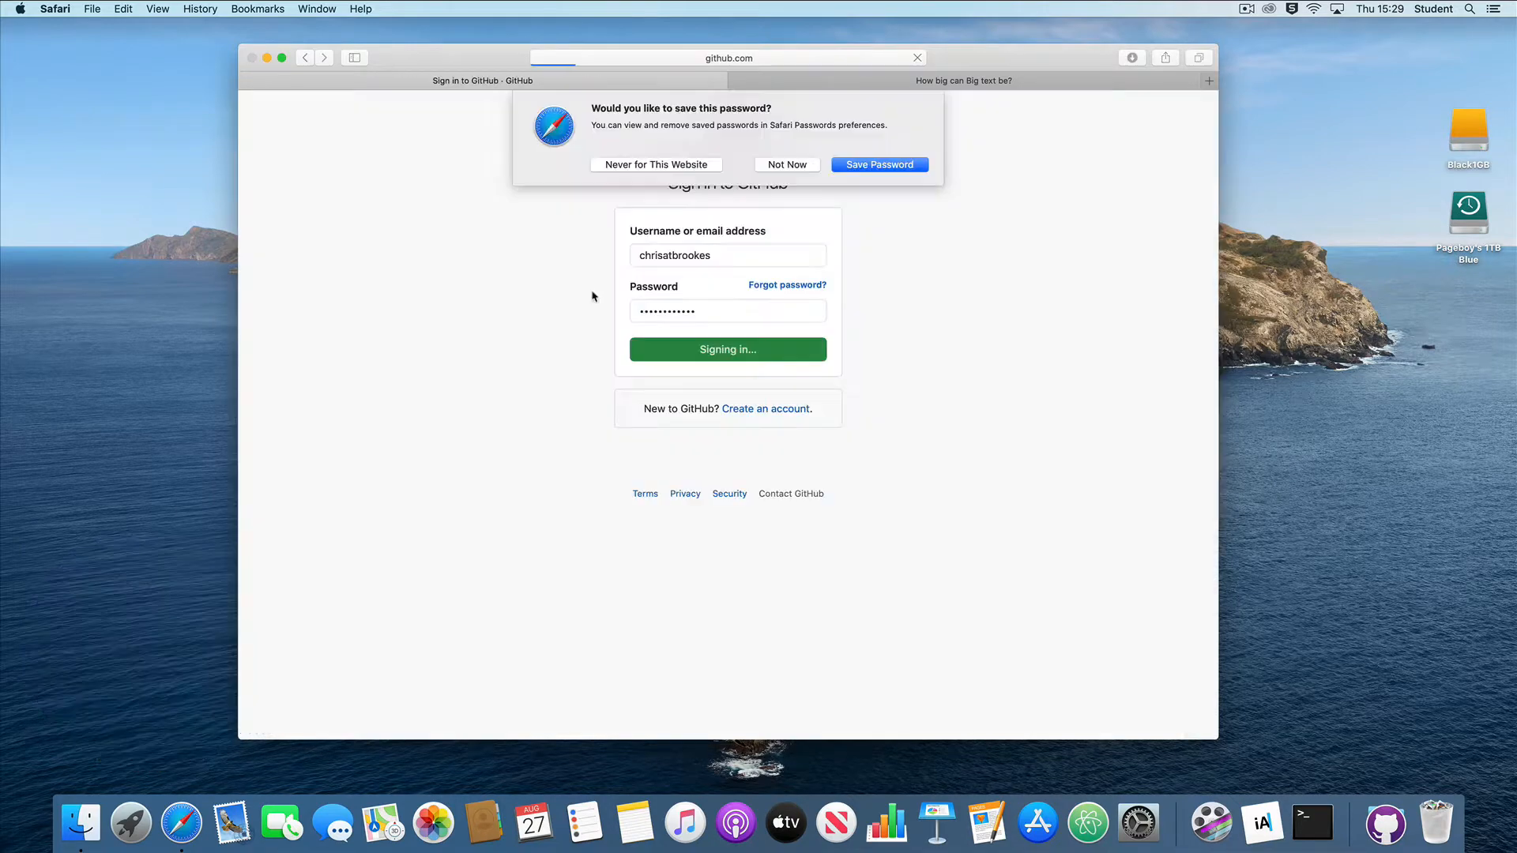
# Step: Decline saving the login password and open the bigtext repository, viewing its live site in the other tab before returning
pyautogui.click(782, 162)
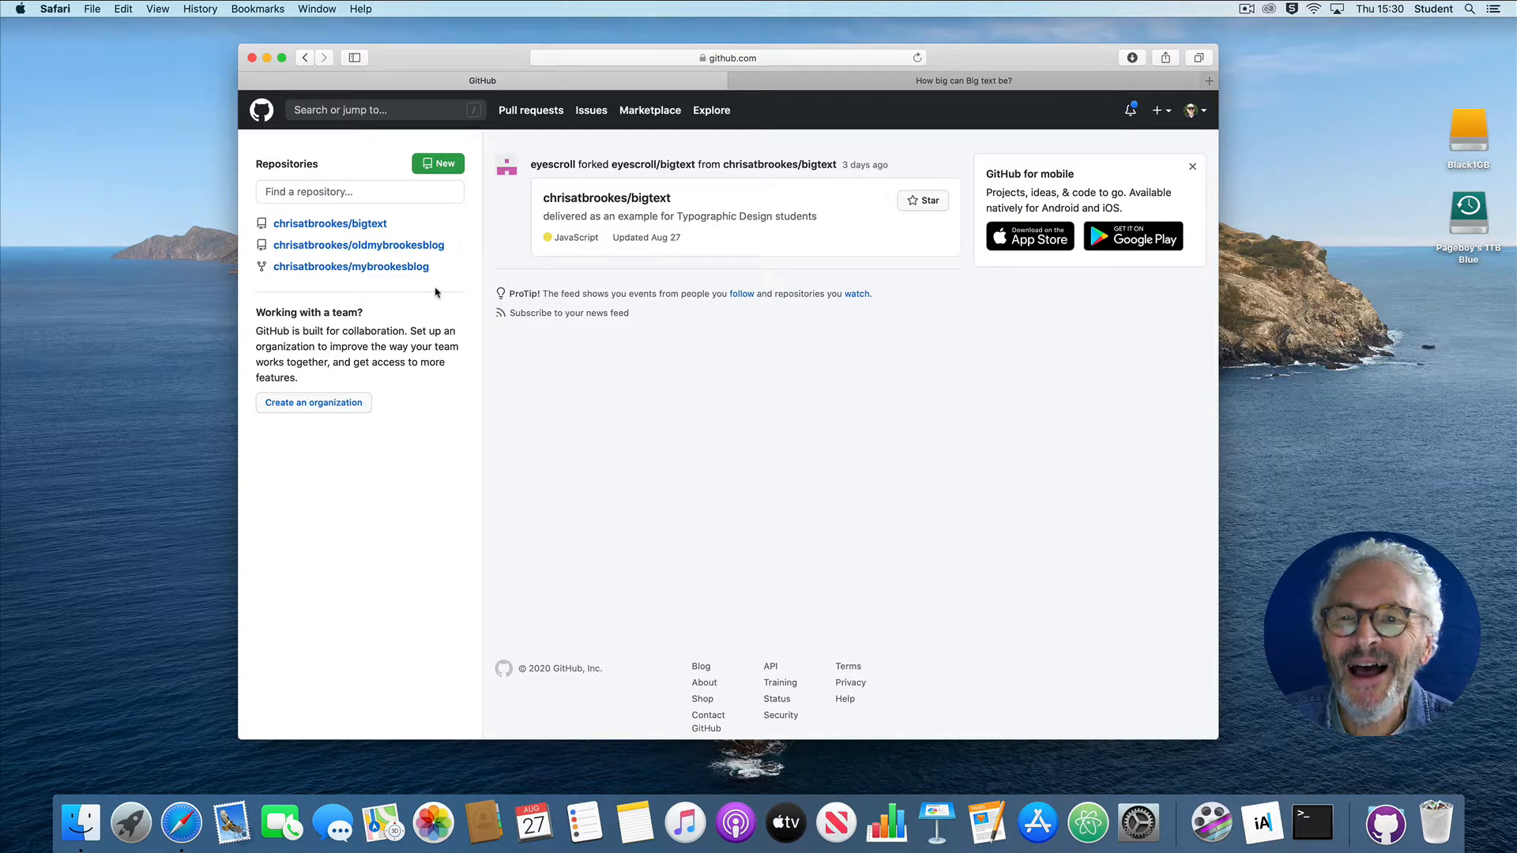
pyautogui.click(352, 227)
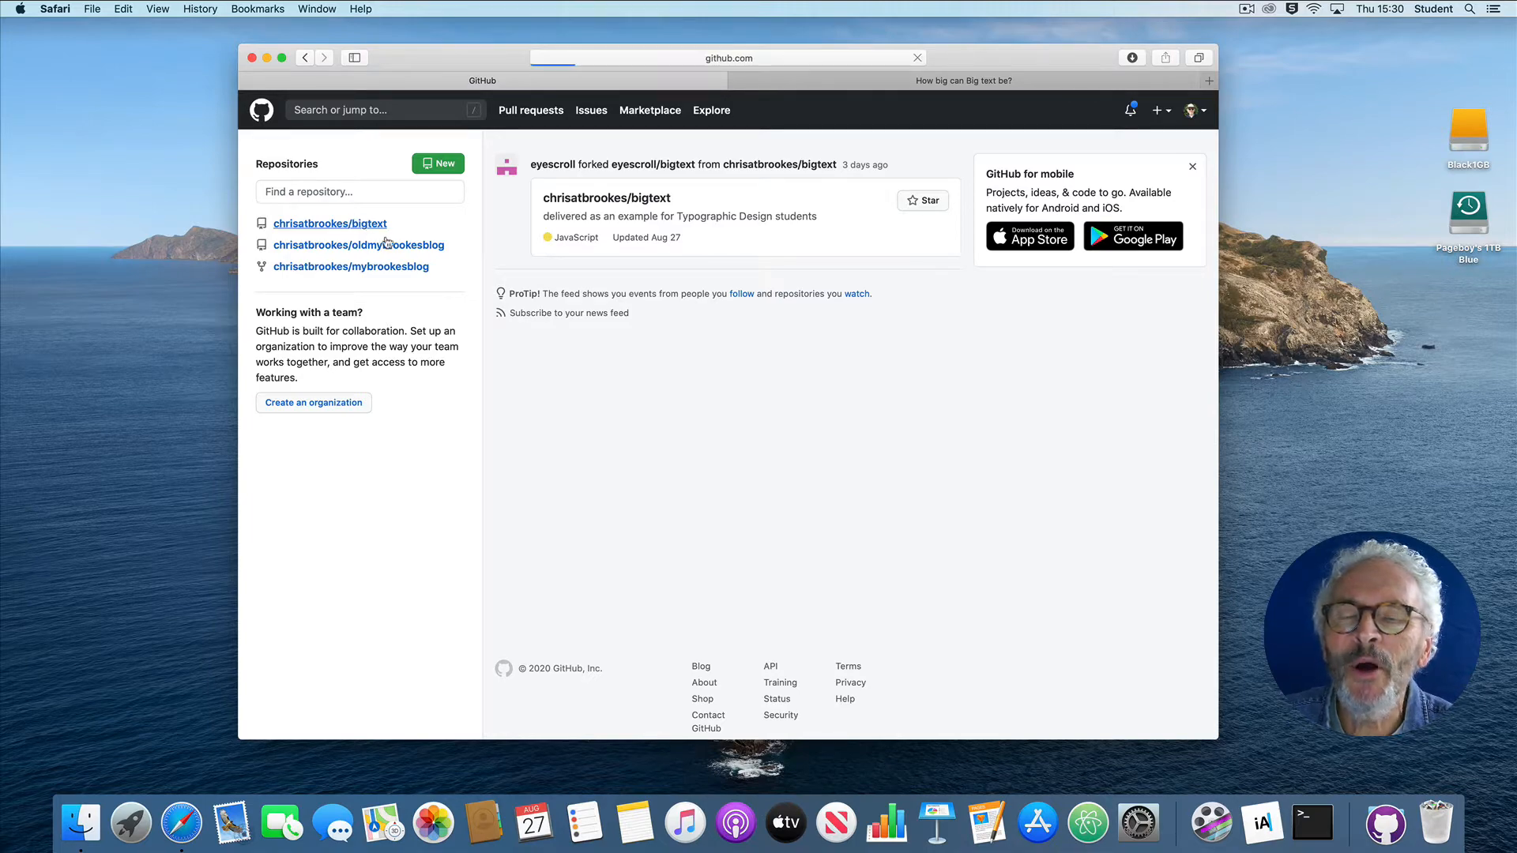
pyautogui.click(846, 82)
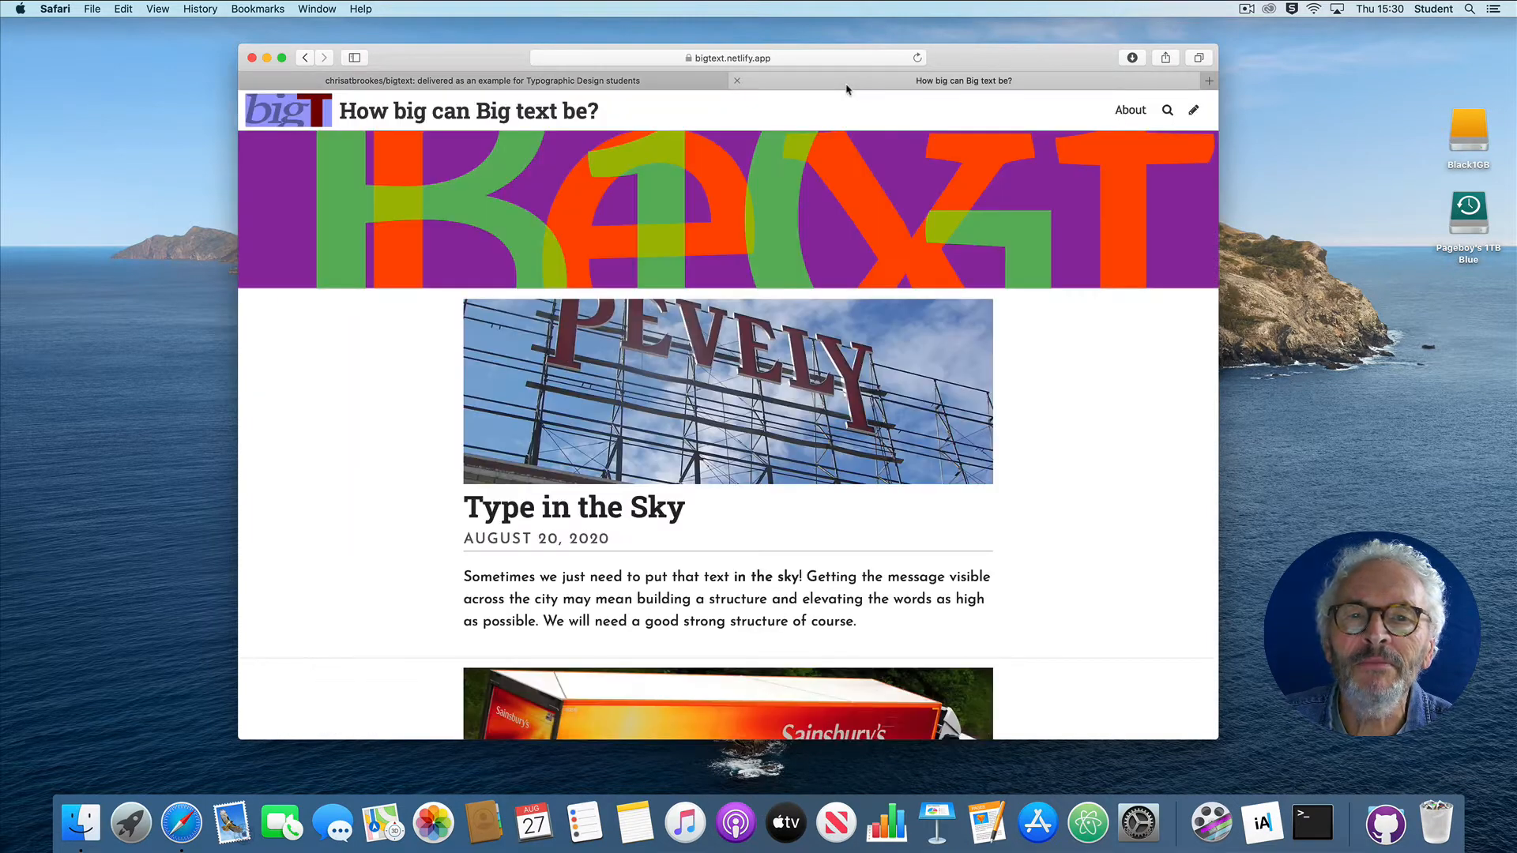
pyautogui.click(643, 84)
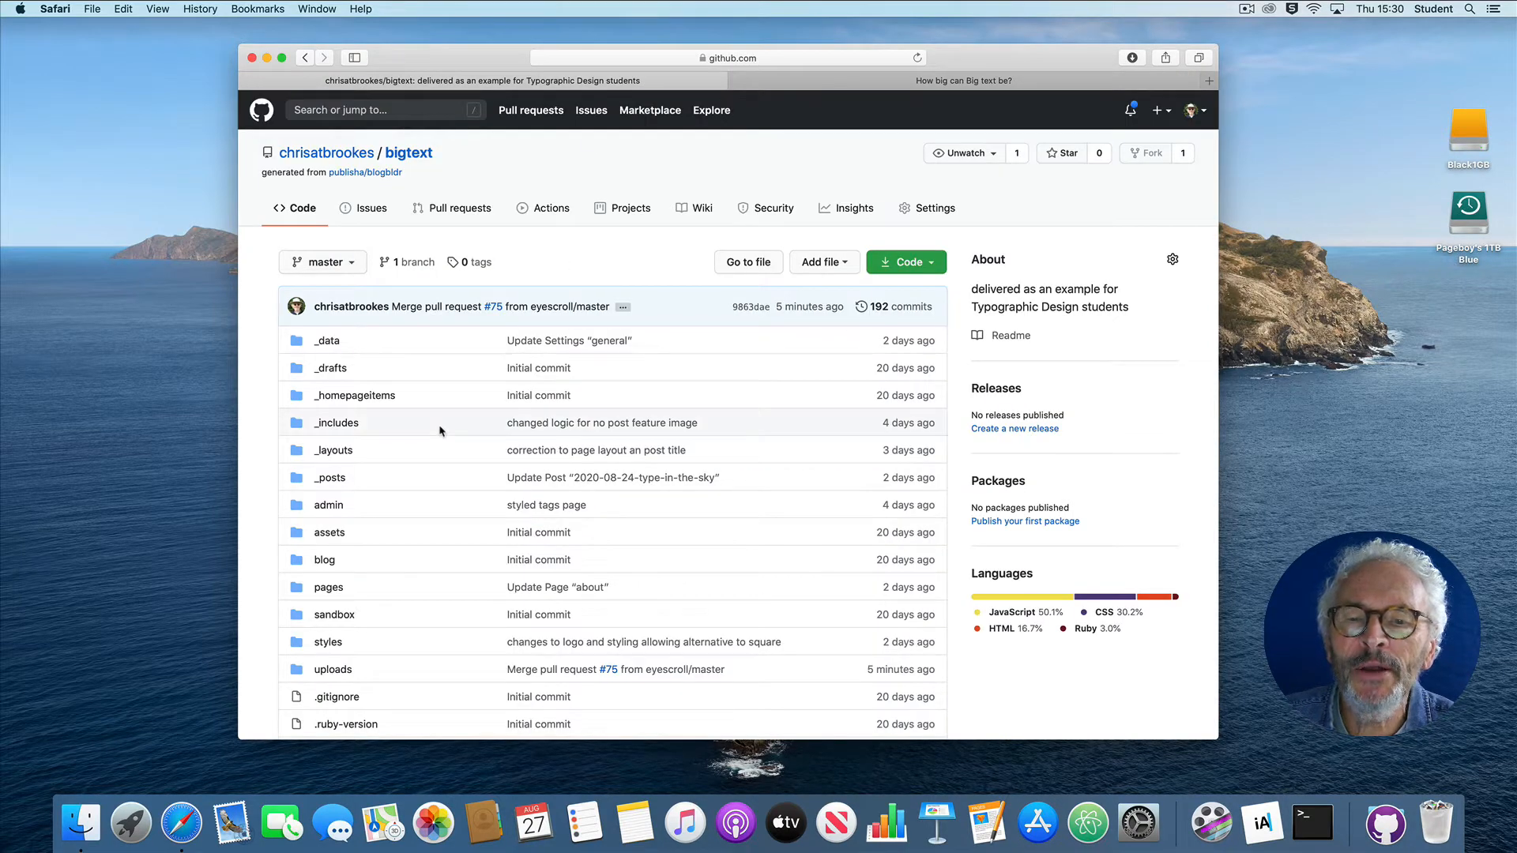
# Step: Look through the bigtext repository's file list and copy its HTTPS clone URL
pyautogui.scroll(-5, 440, 426)
pyautogui.scroll(-7, 440, 431)
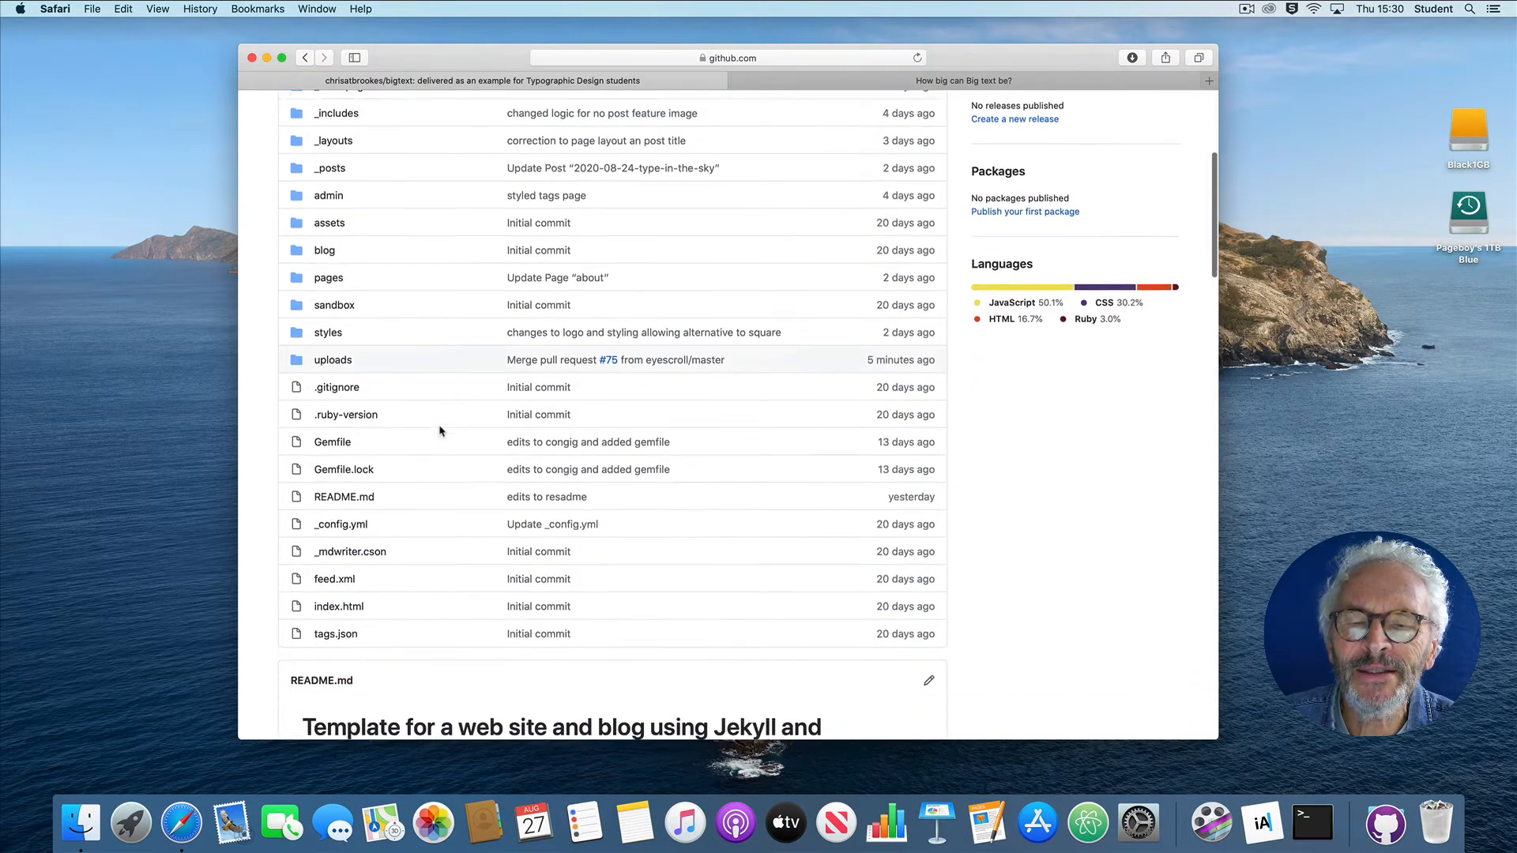
pyautogui.scroll(10, 440, 431)
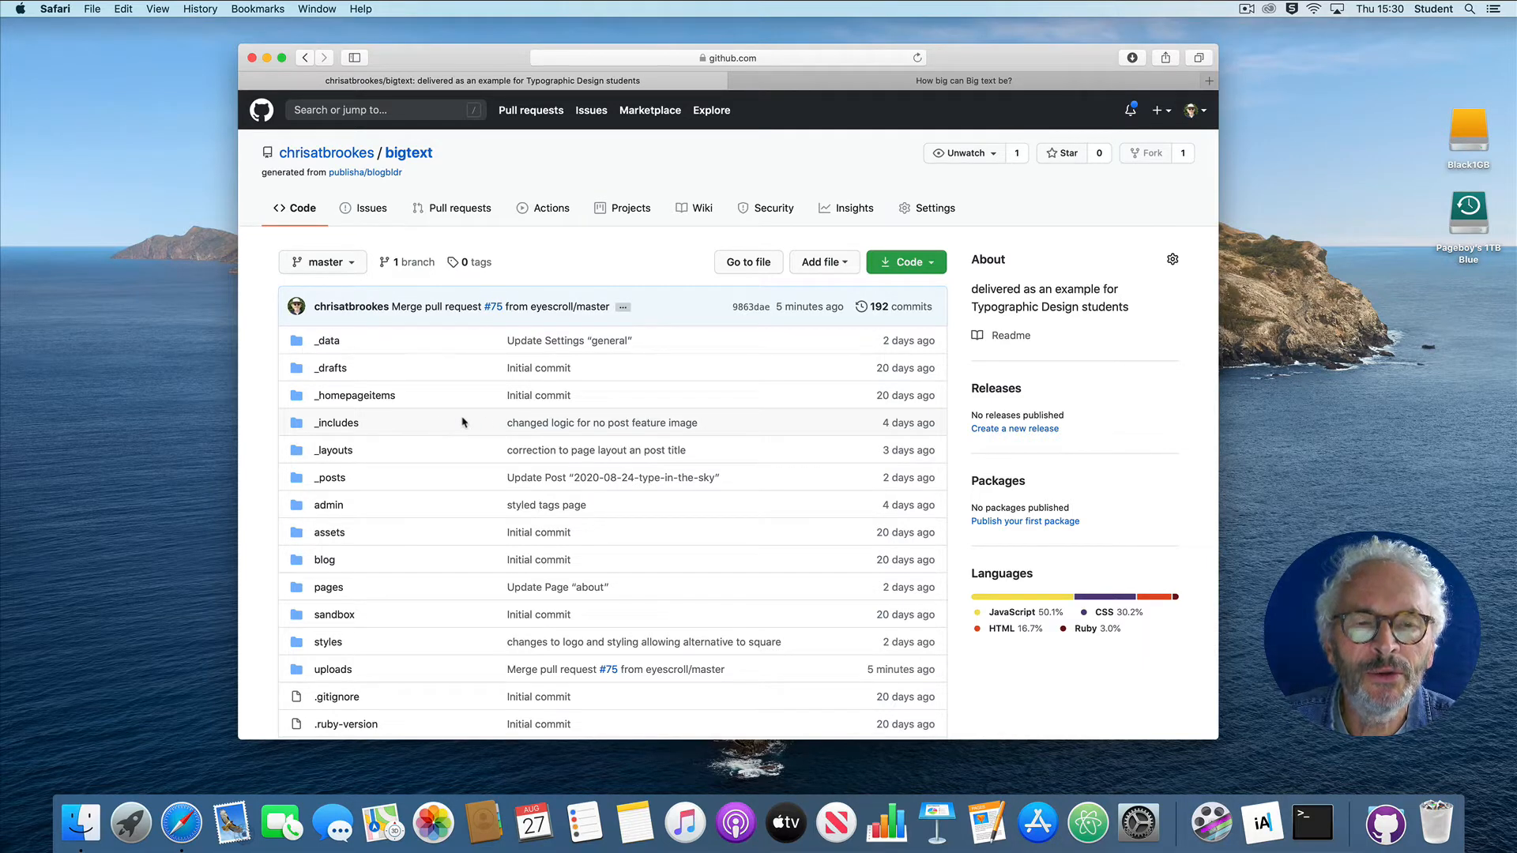
pyautogui.click(926, 268)
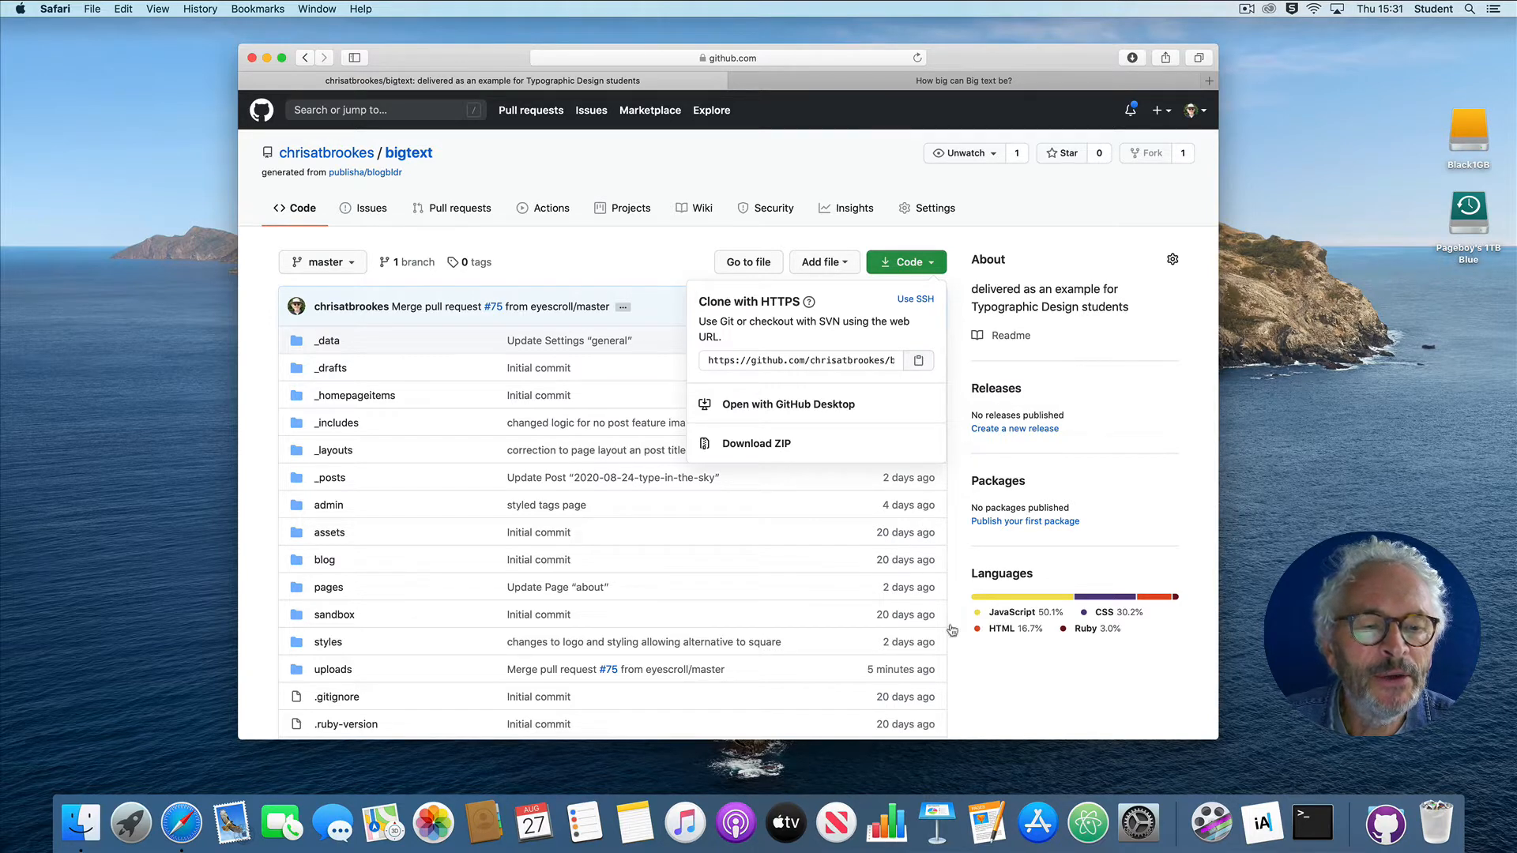
# Step: Switch to Atom, then reposition and widen its window over the browser
pyautogui.click(1080, 814)
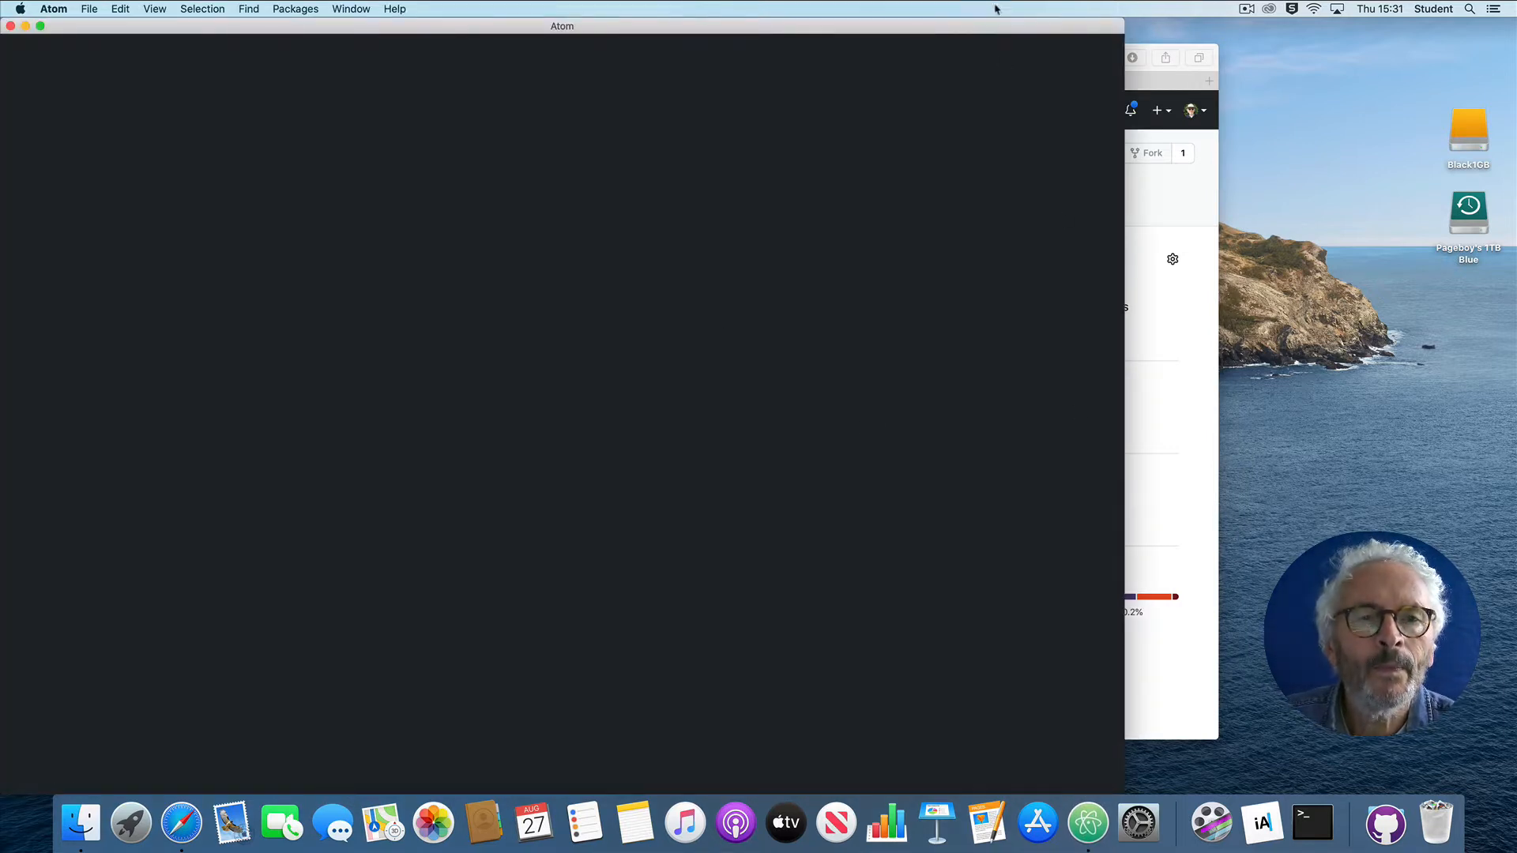
pyautogui.moveTo(997, 28); pyautogui.dragTo(1125, 25)
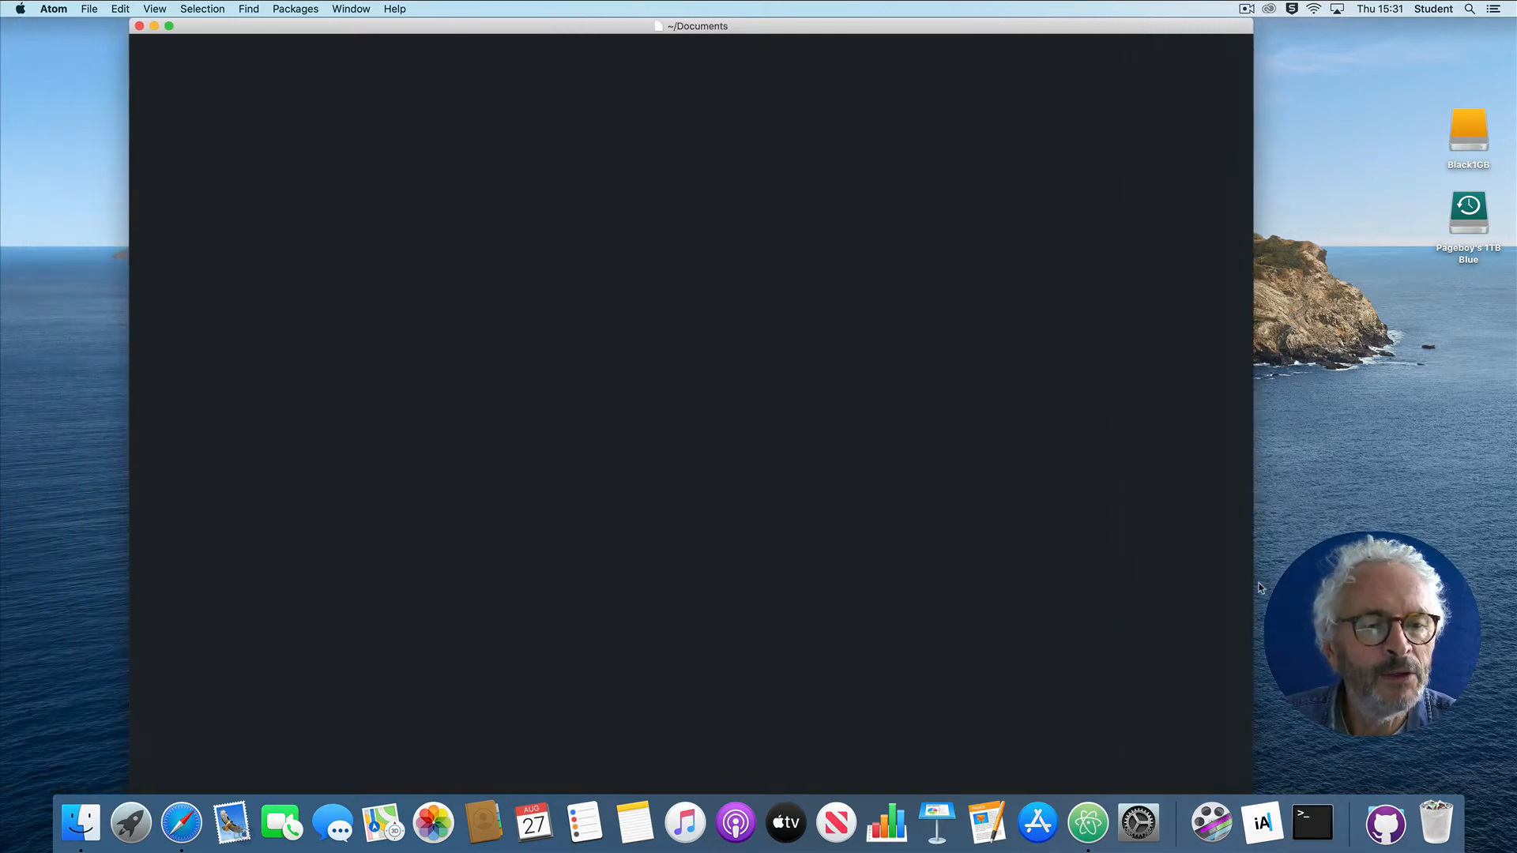
pyautogui.moveTo(1252, 582); pyautogui.dragTo(1405, 582)
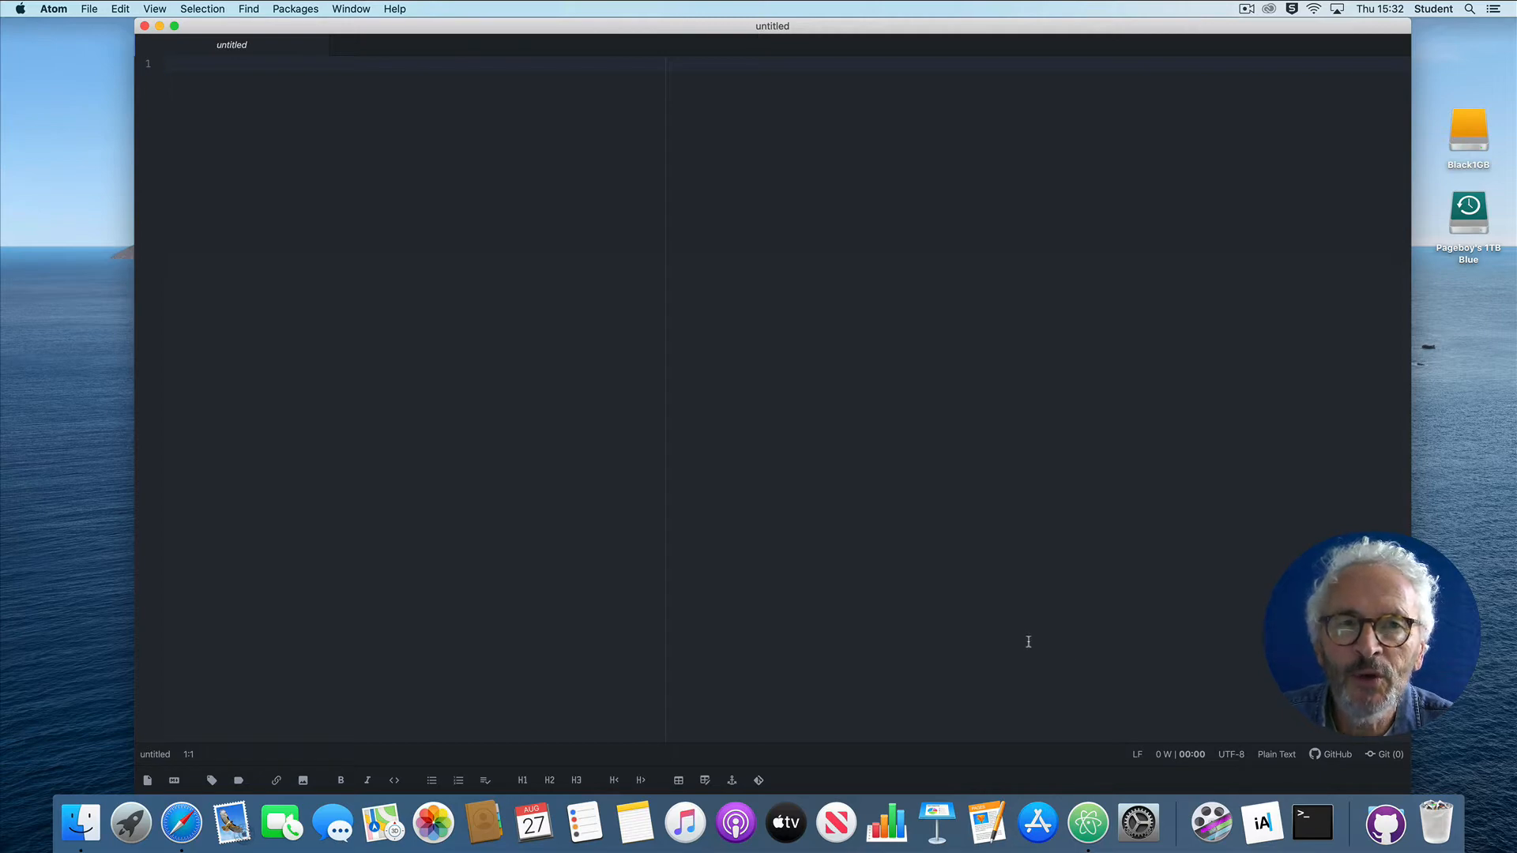
# Step: Clone the bigtext repository from its copied GitHub URL into the directory /Users/student/github/bigtext
pyautogui.click(758, 780)
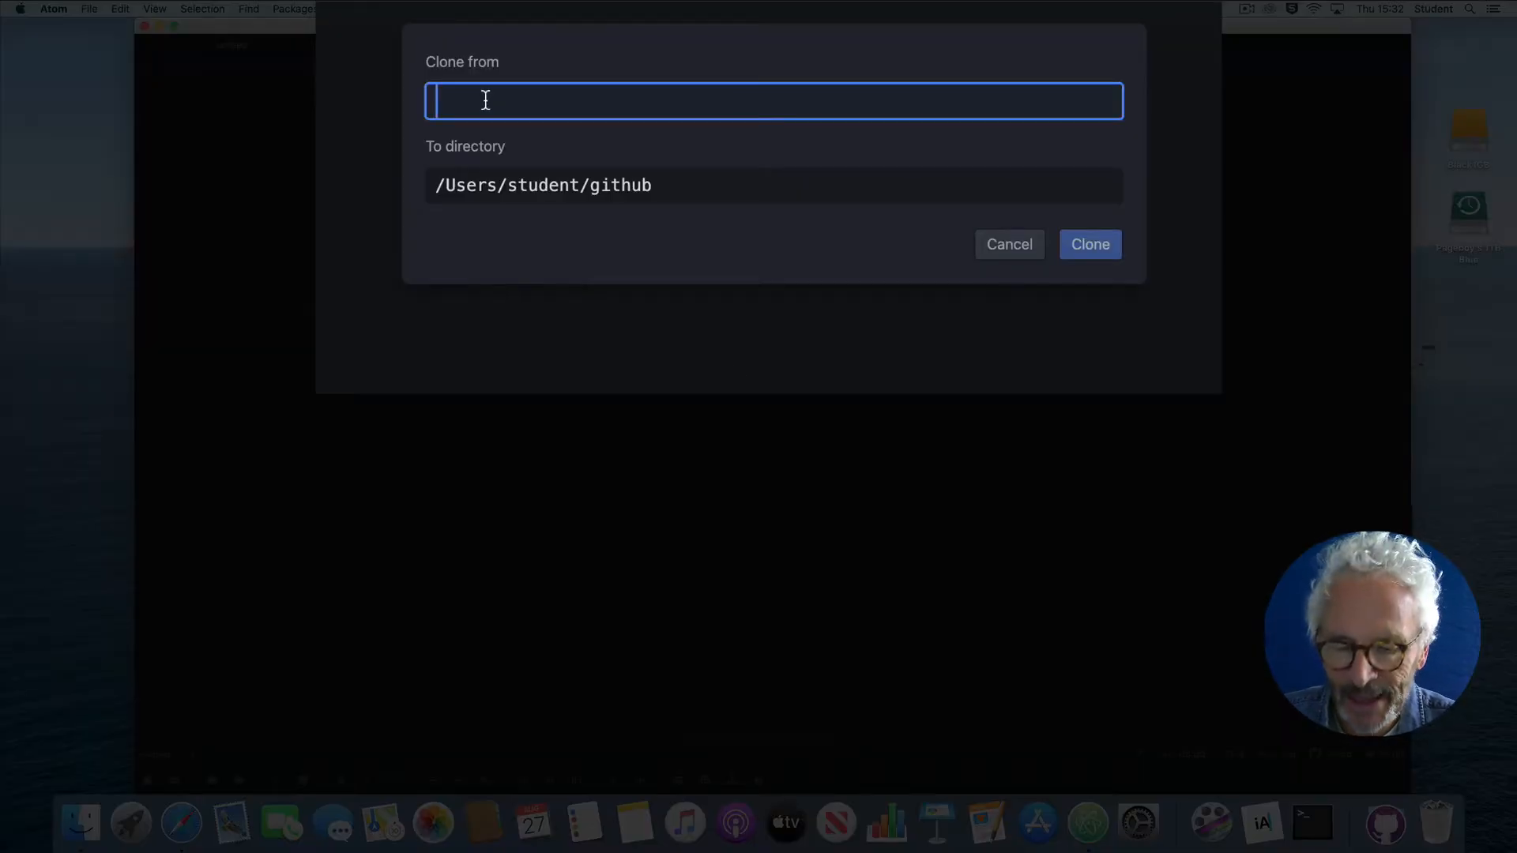
pyautogui.write('https://github.com/chrisatbrookes/bigtext.git')
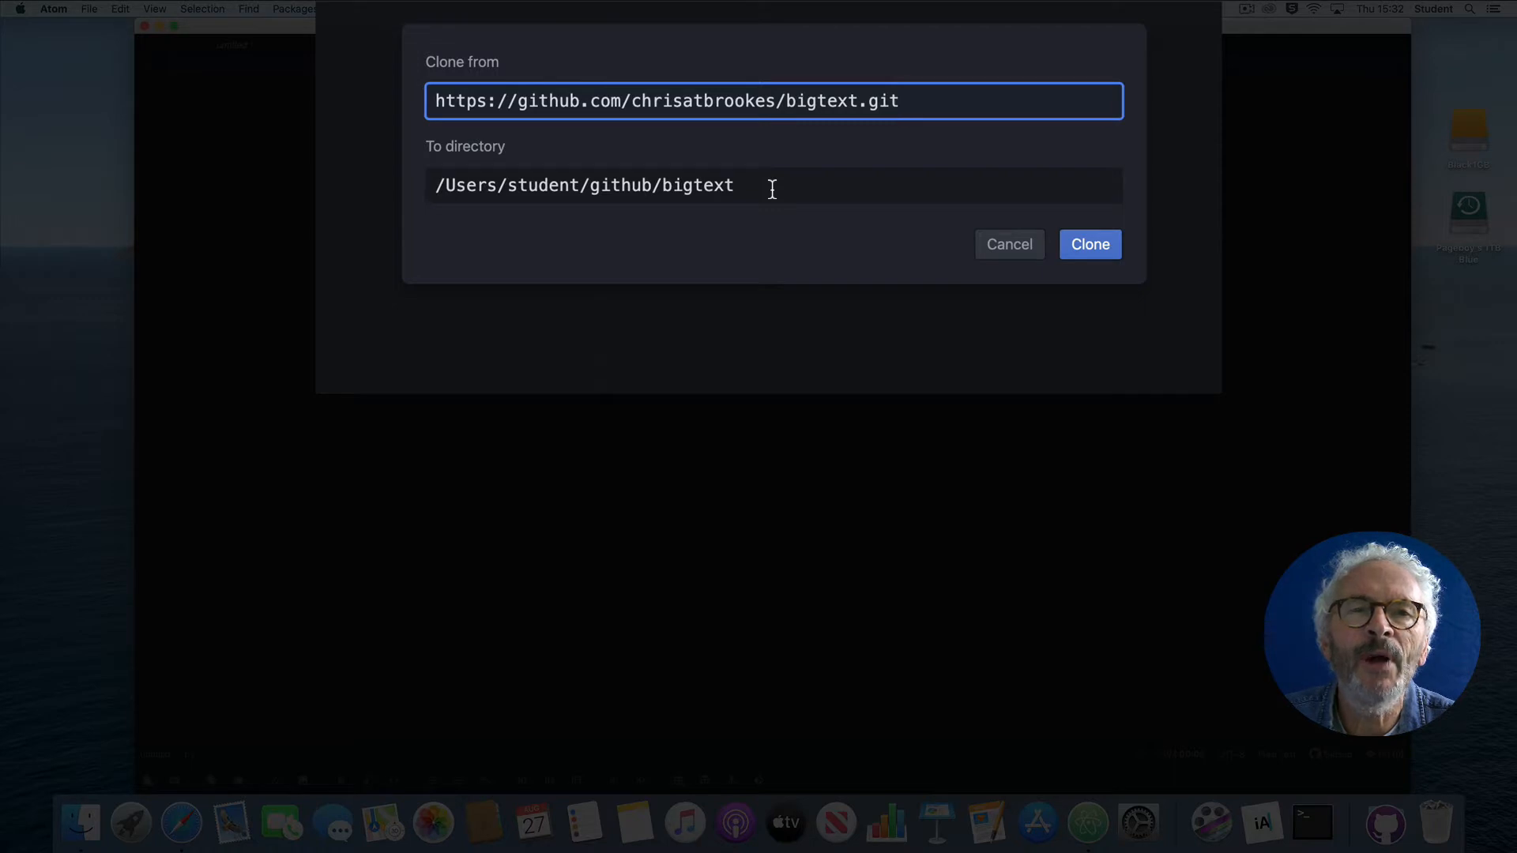
pyautogui.click(1104, 253)
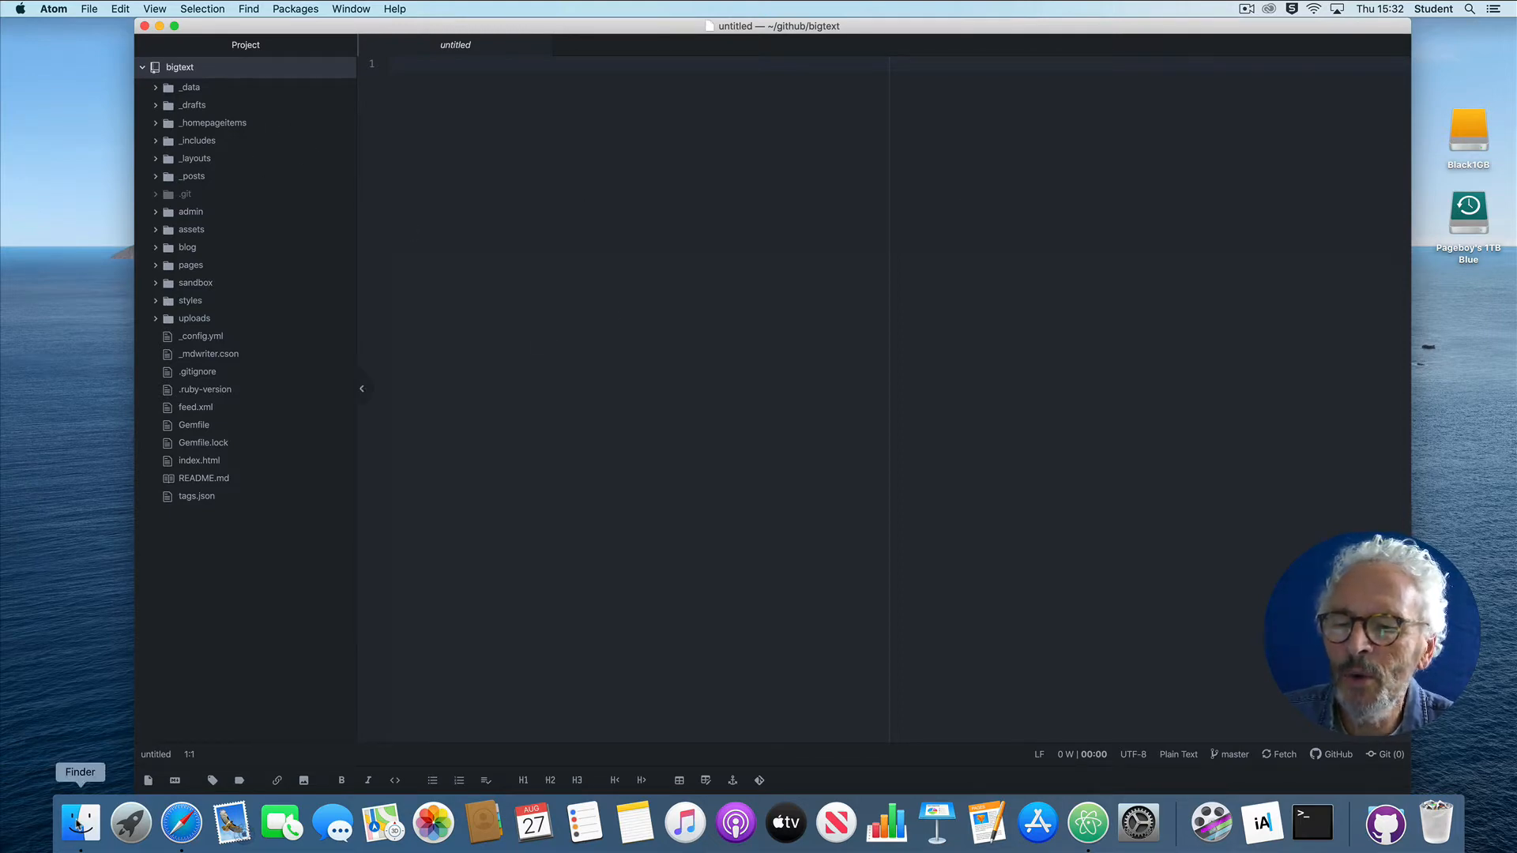
# Step: In Finder, inspect the cloned bigtext folder inside the home folder's github directory, and close the window
pyautogui.click(79, 824)
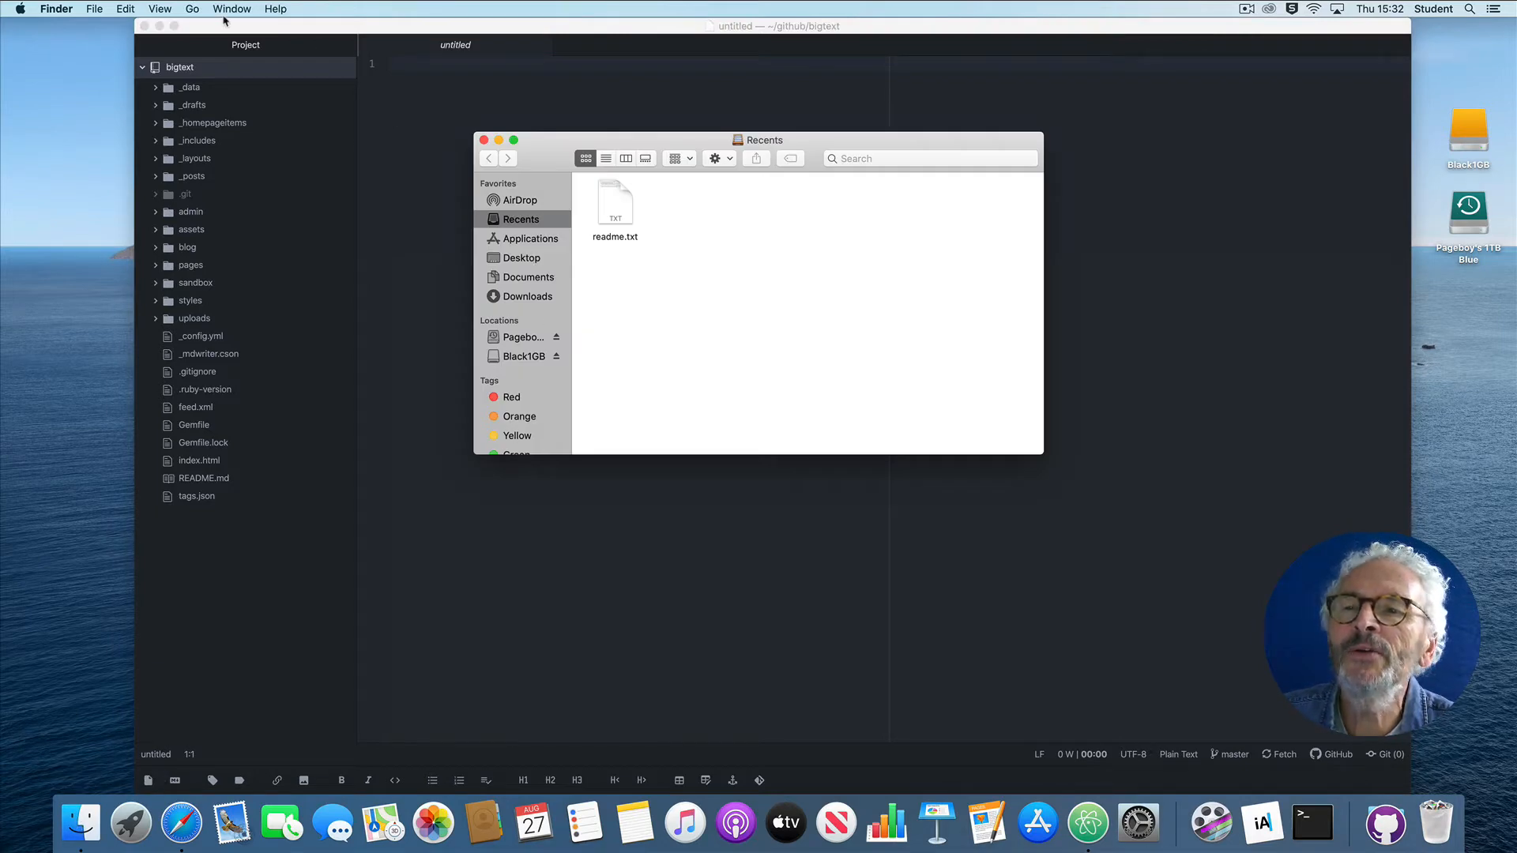
pyautogui.click(193, 10)
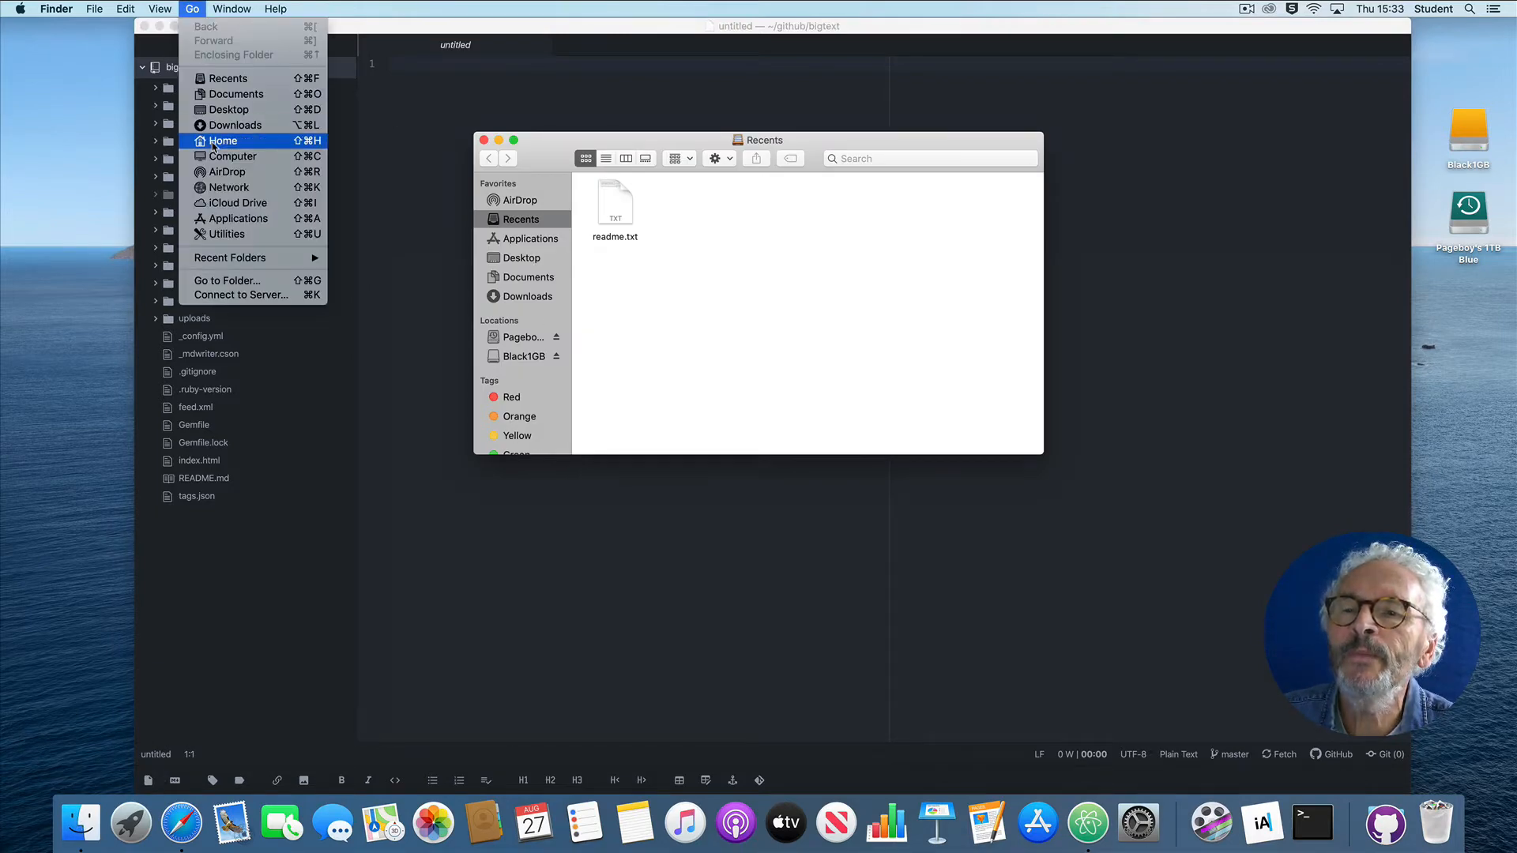
pyautogui.click(215, 142)
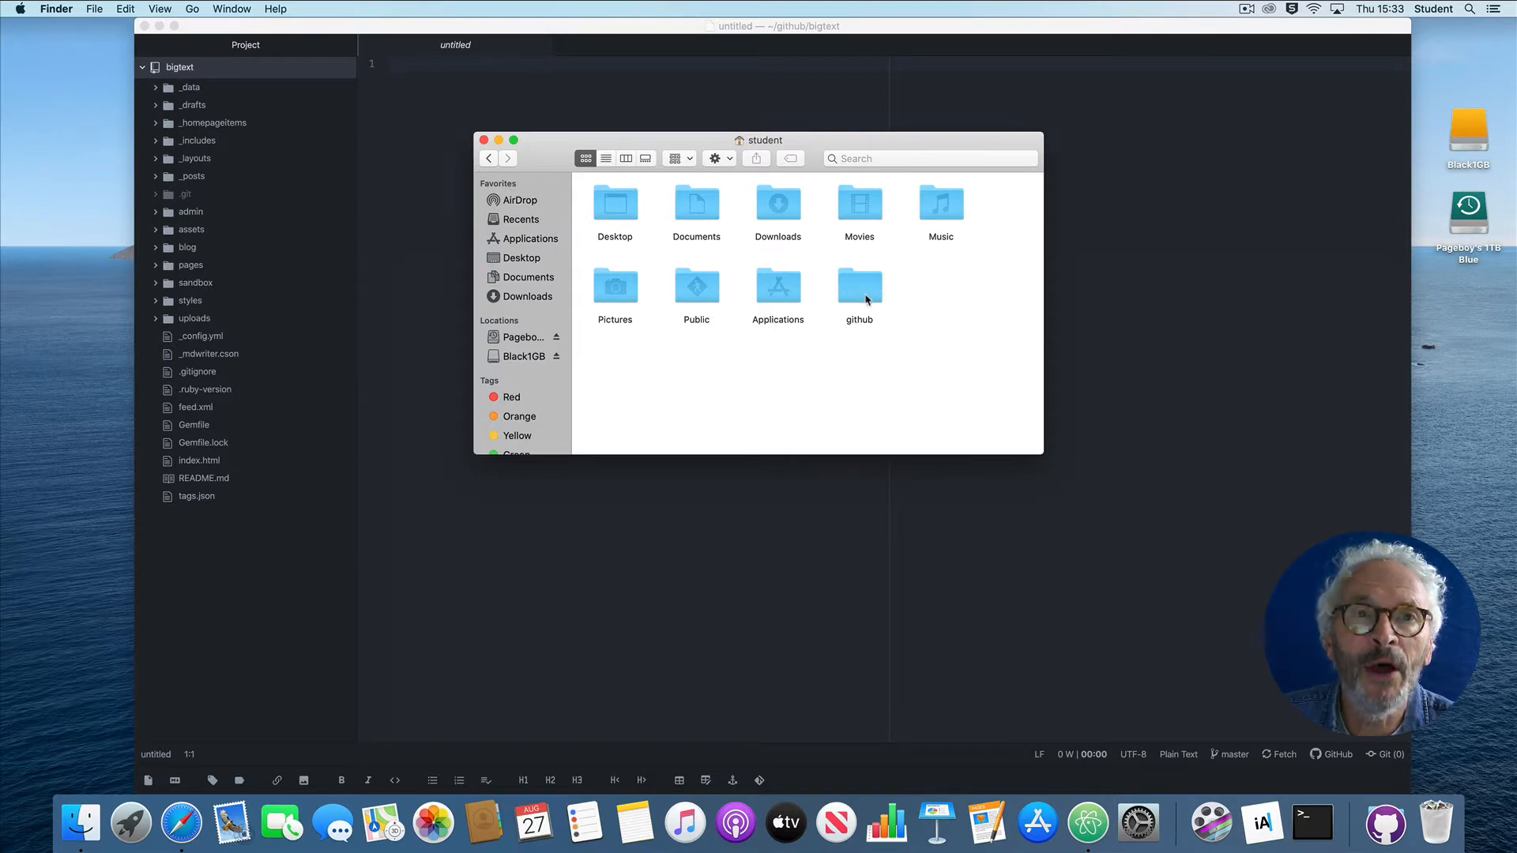
pyautogui.doubleClick(867, 297)
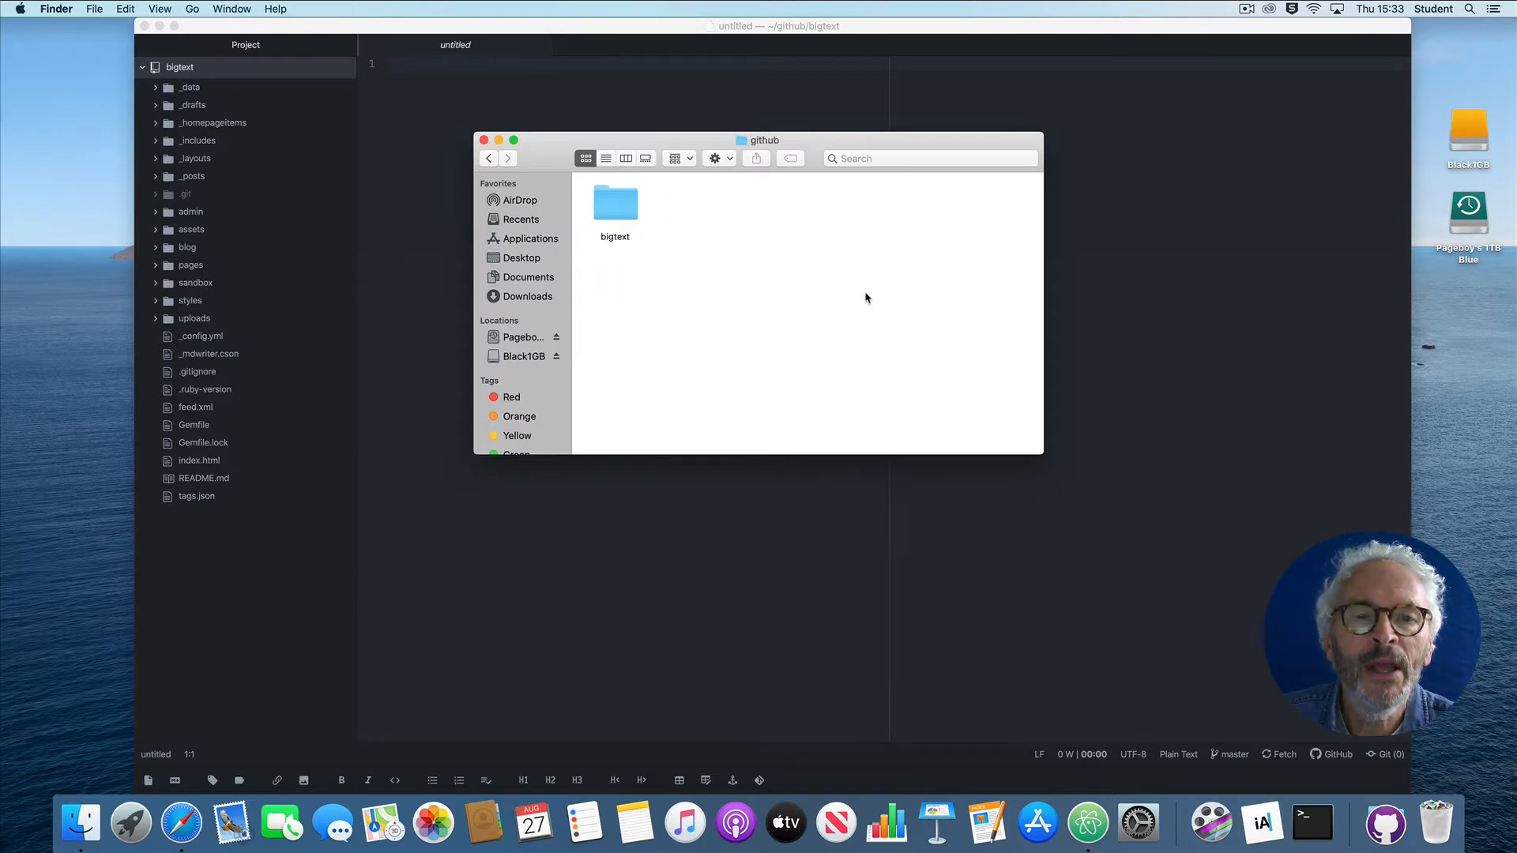
pyautogui.doubleClick(615, 206)
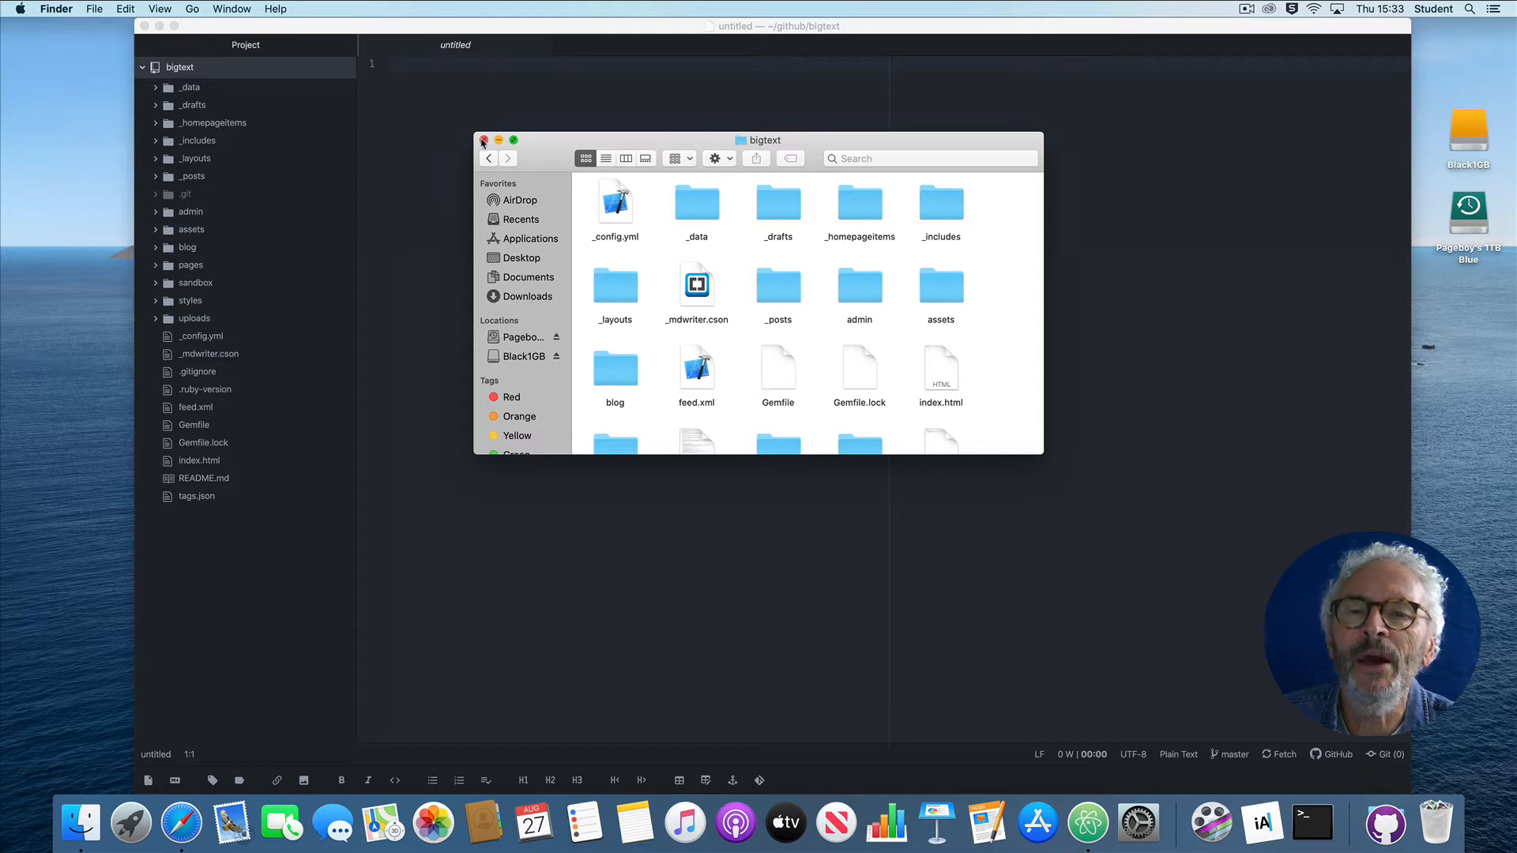
pyautogui.click(484, 140)
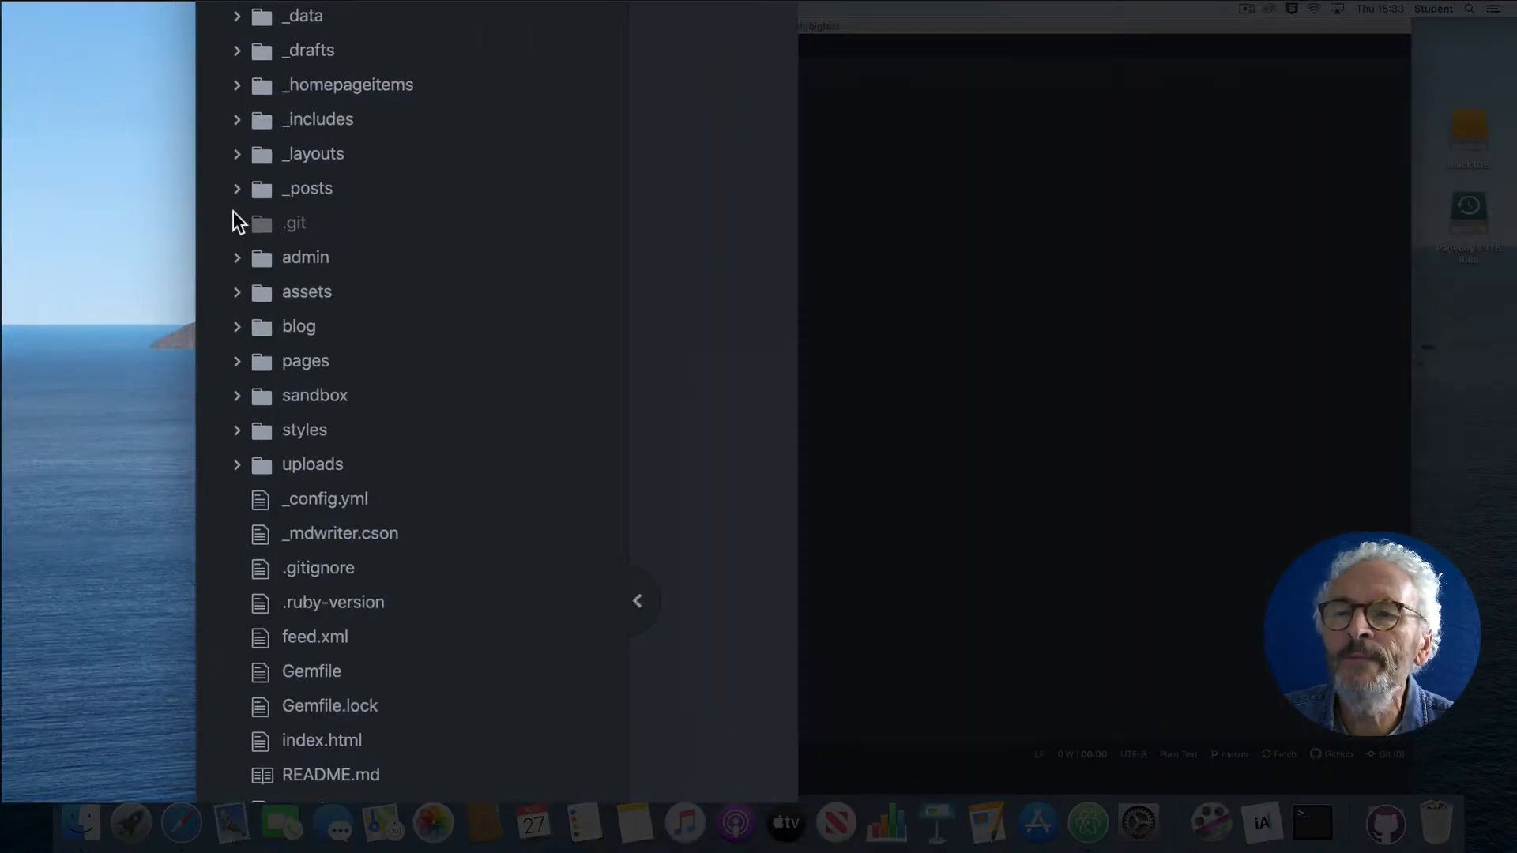
# Step: Open 2020-08-19-red-lorry-yellow-lorry.md from the project's _posts folder and read through its Markdown
pyautogui.click(237, 189)
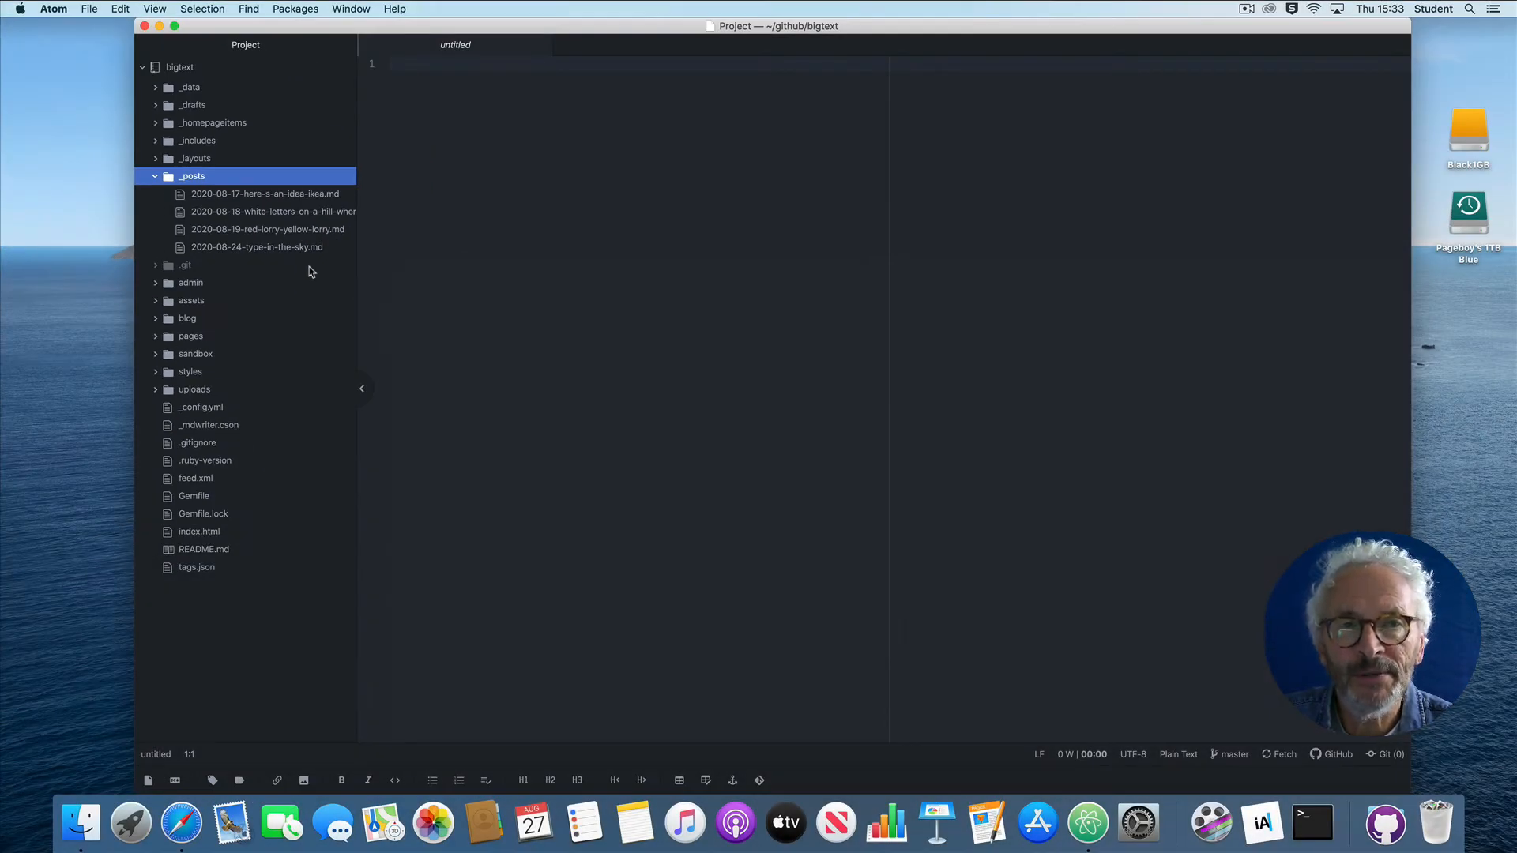
pyautogui.click(240, 230)
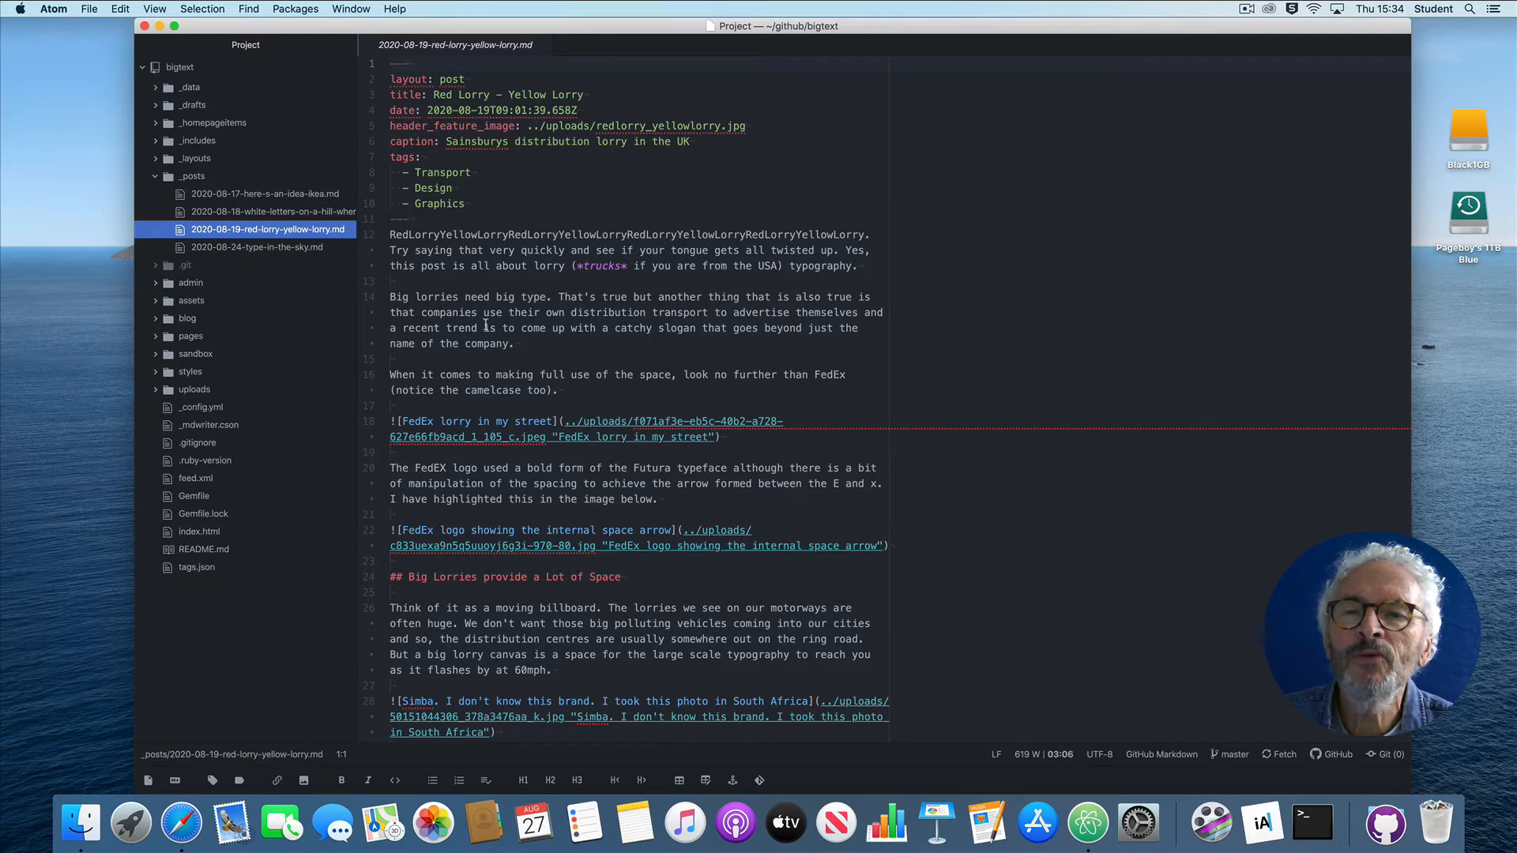
pyautogui.scroll(-12, 485, 326)
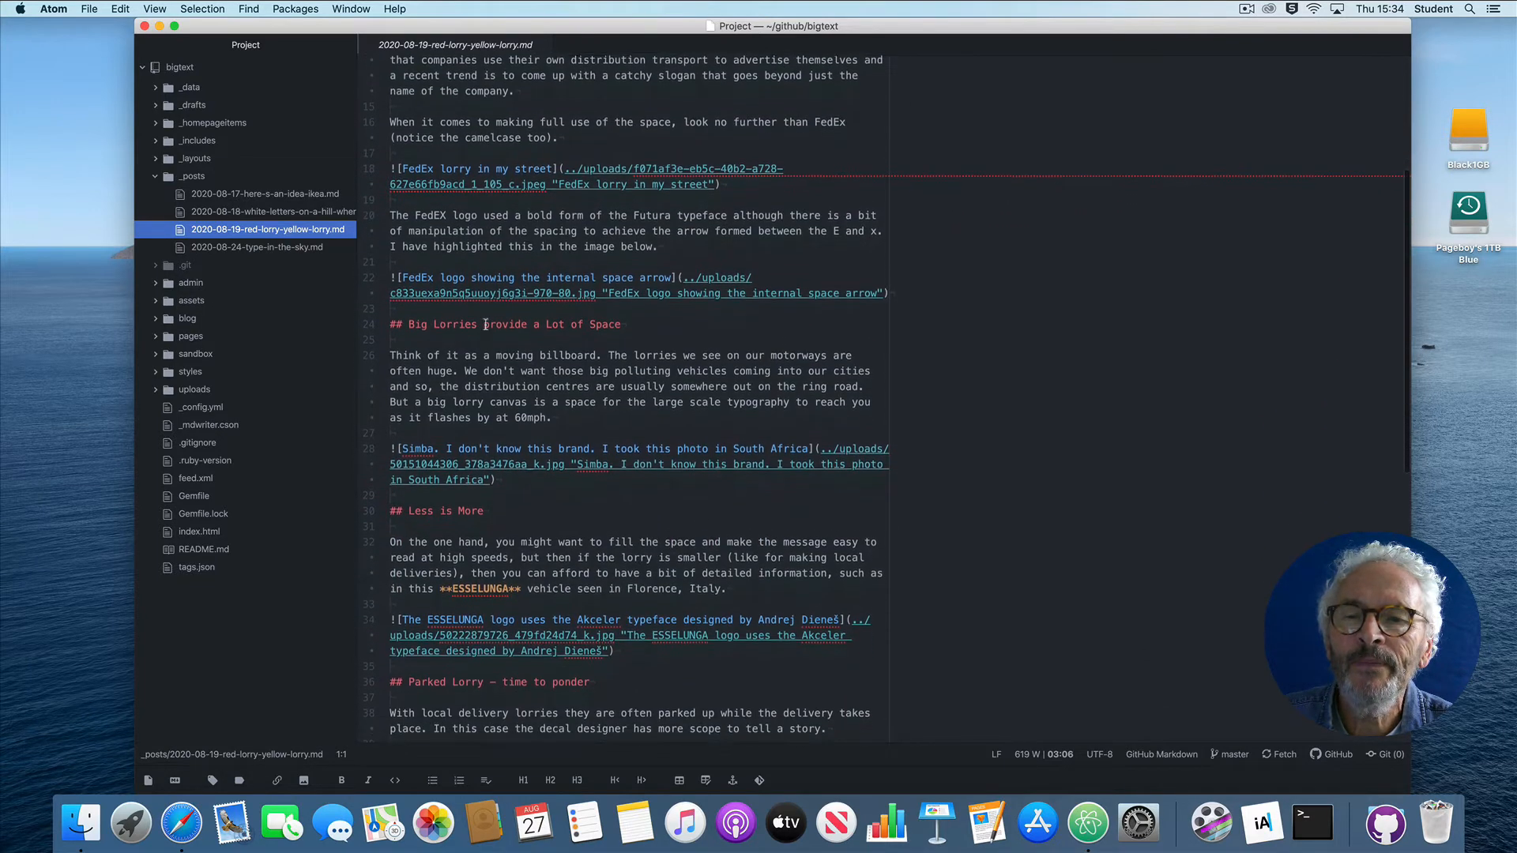
pyautogui.scroll(-8, 486, 326)
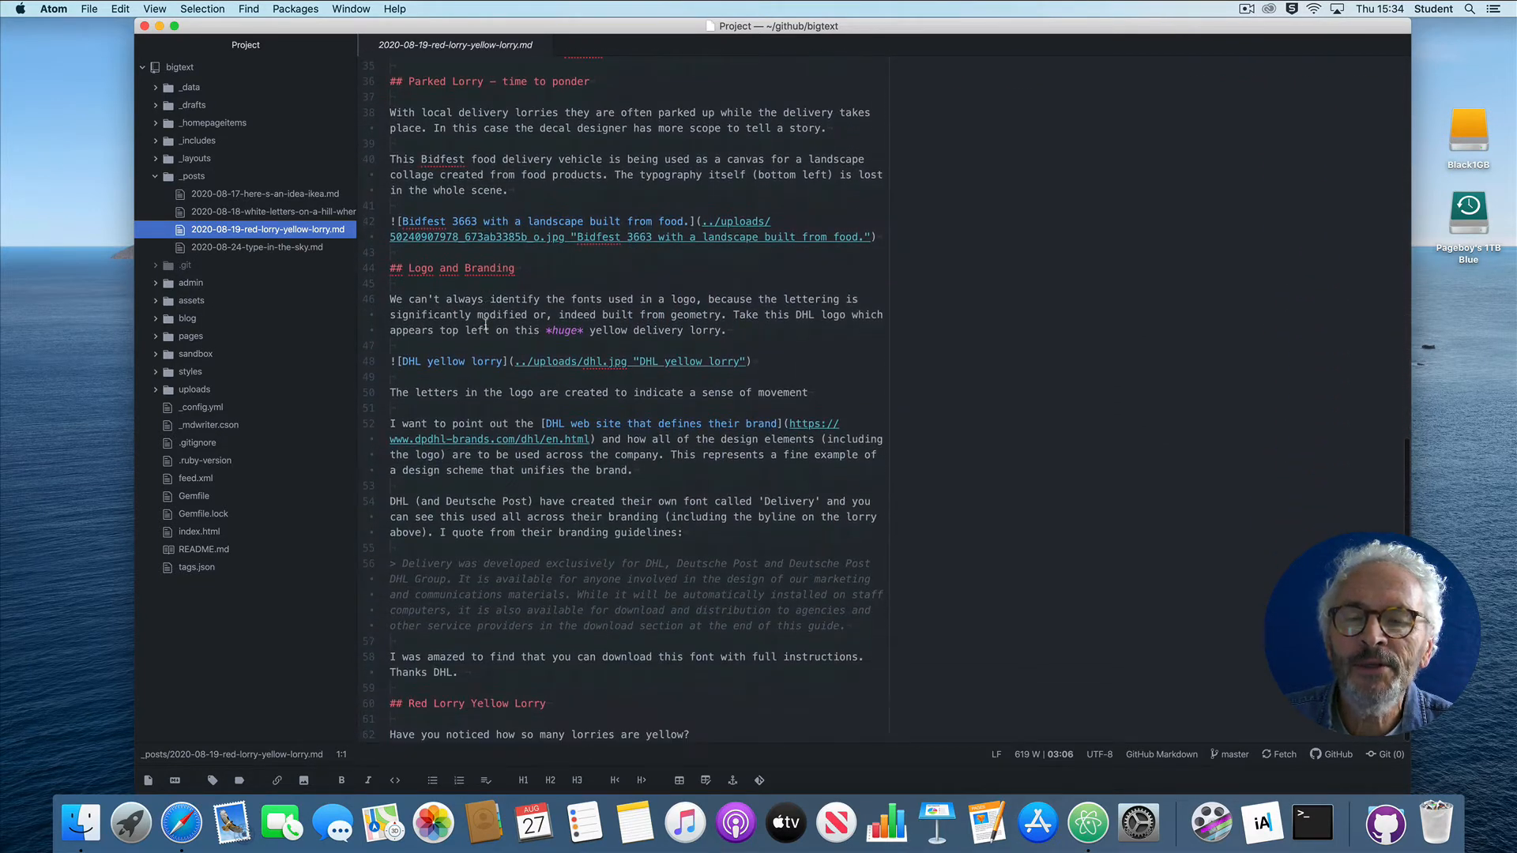
pyautogui.scroll(9, 485, 327)
pyautogui.scroll(-9, 485, 326)
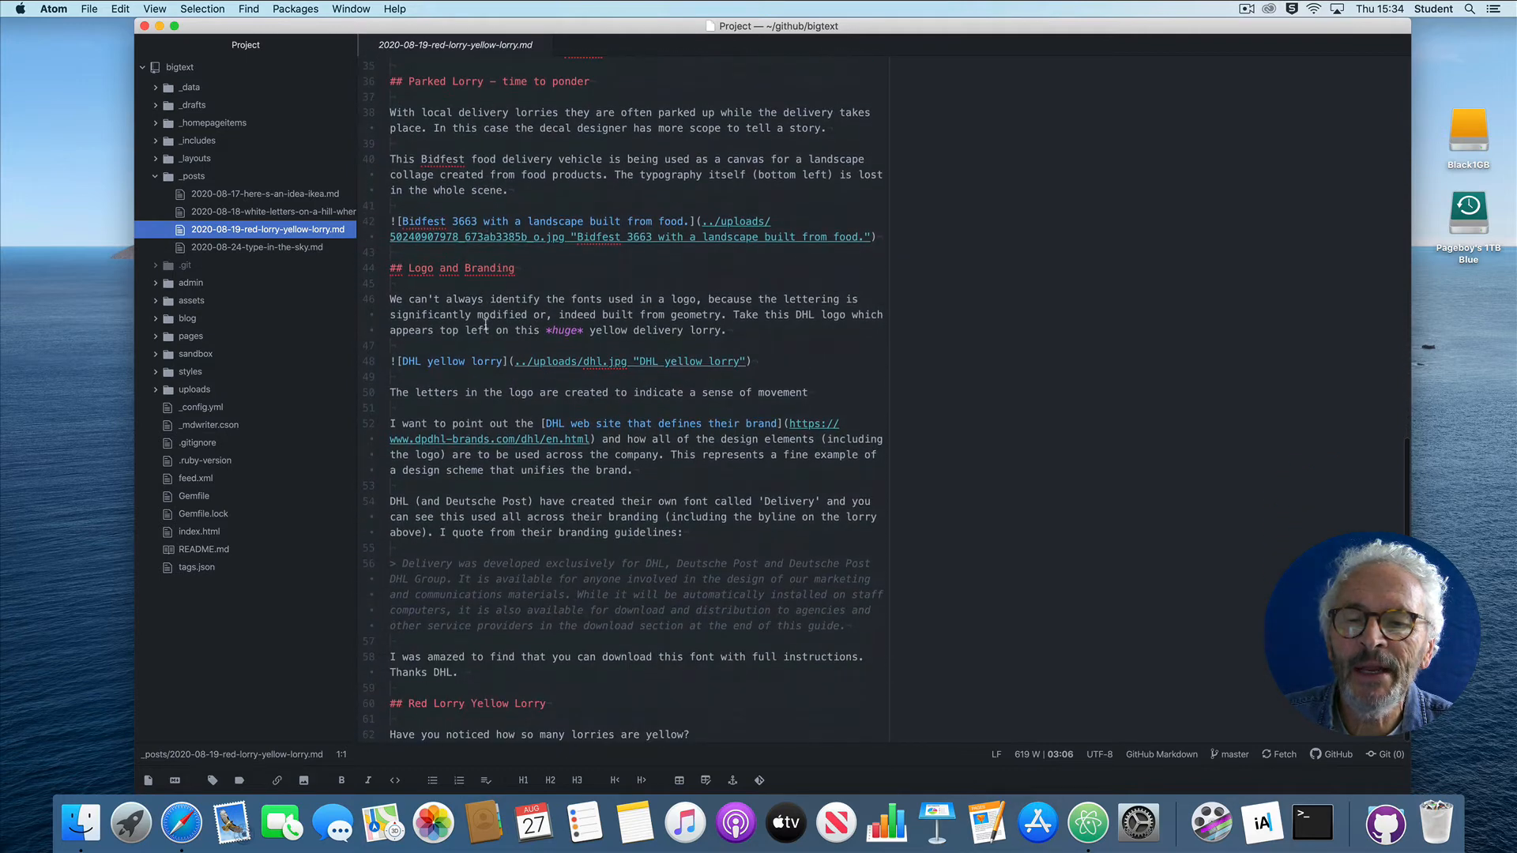
pyautogui.scroll(20, 485, 326)
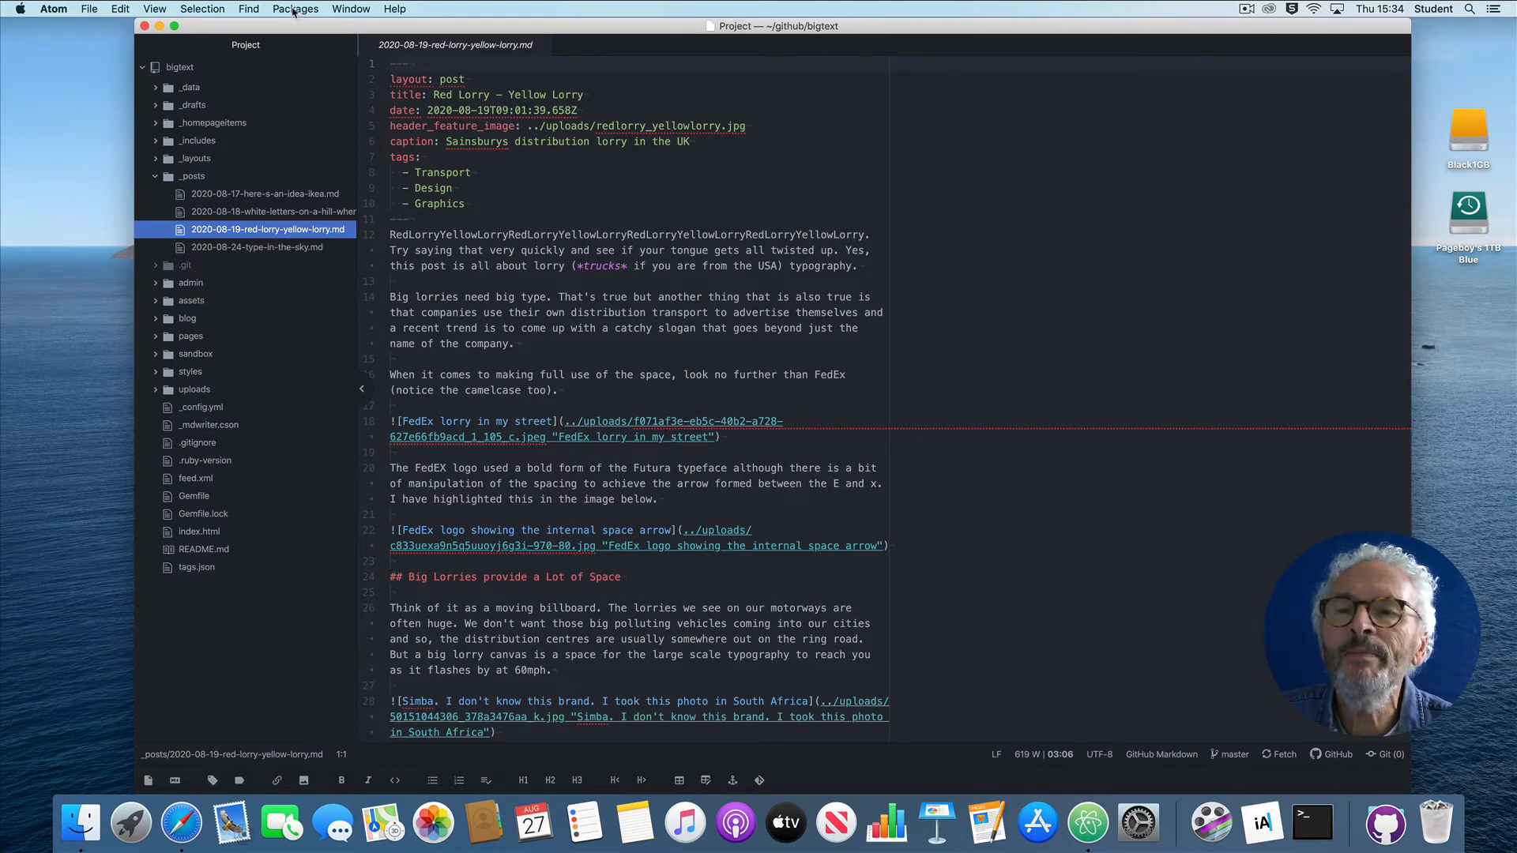
# Step: Convert the red-lorry-yellow-lorry post to Word format with the Pandoc Convert: Docx command, accepting the suggested output path in _posts
pyautogui.click(294, 10)
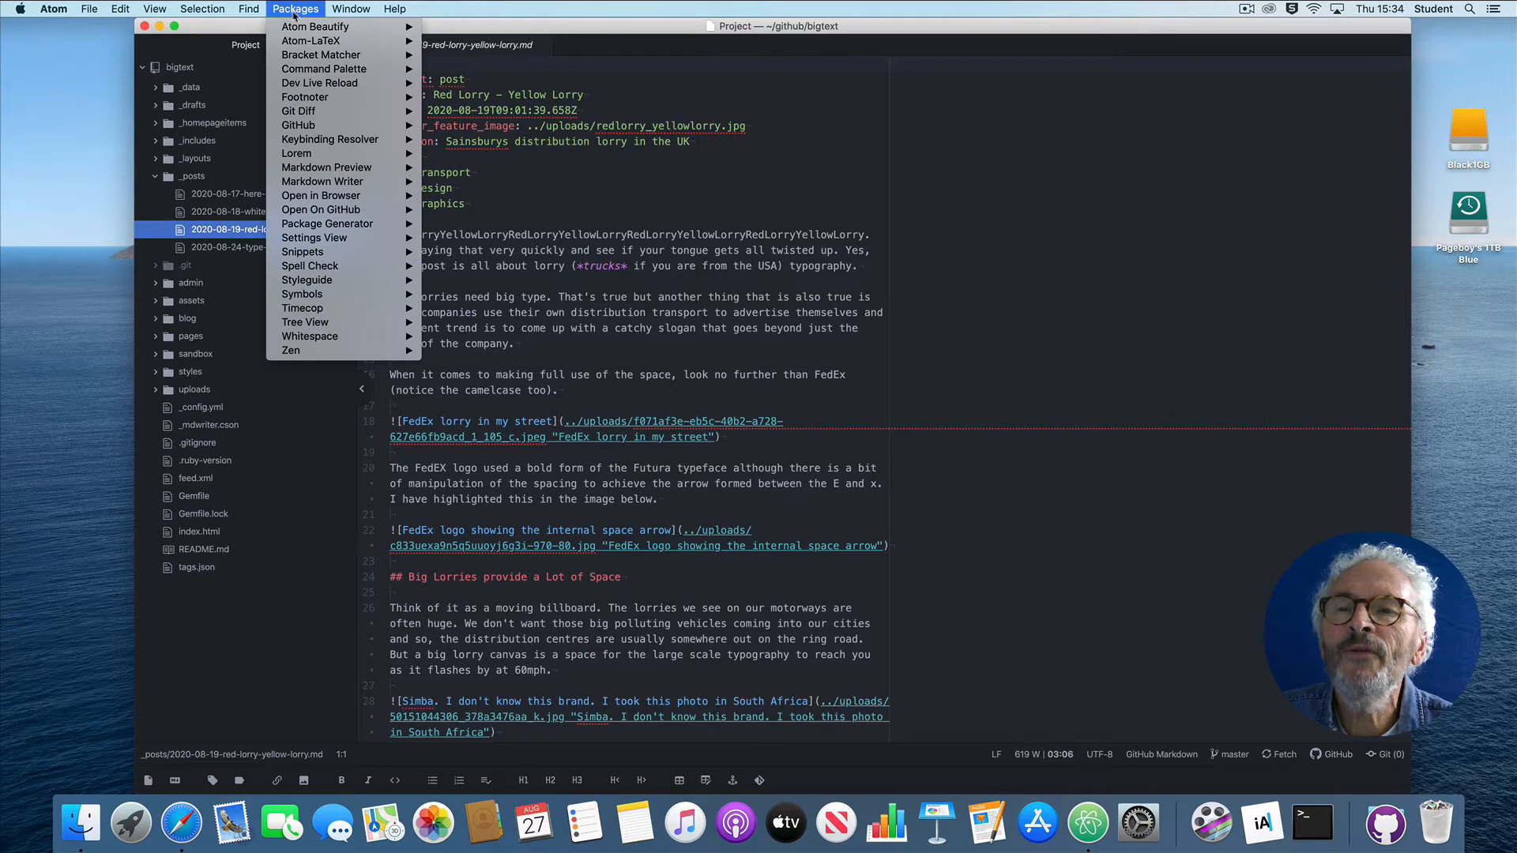
pyautogui.moveTo(302, 69)
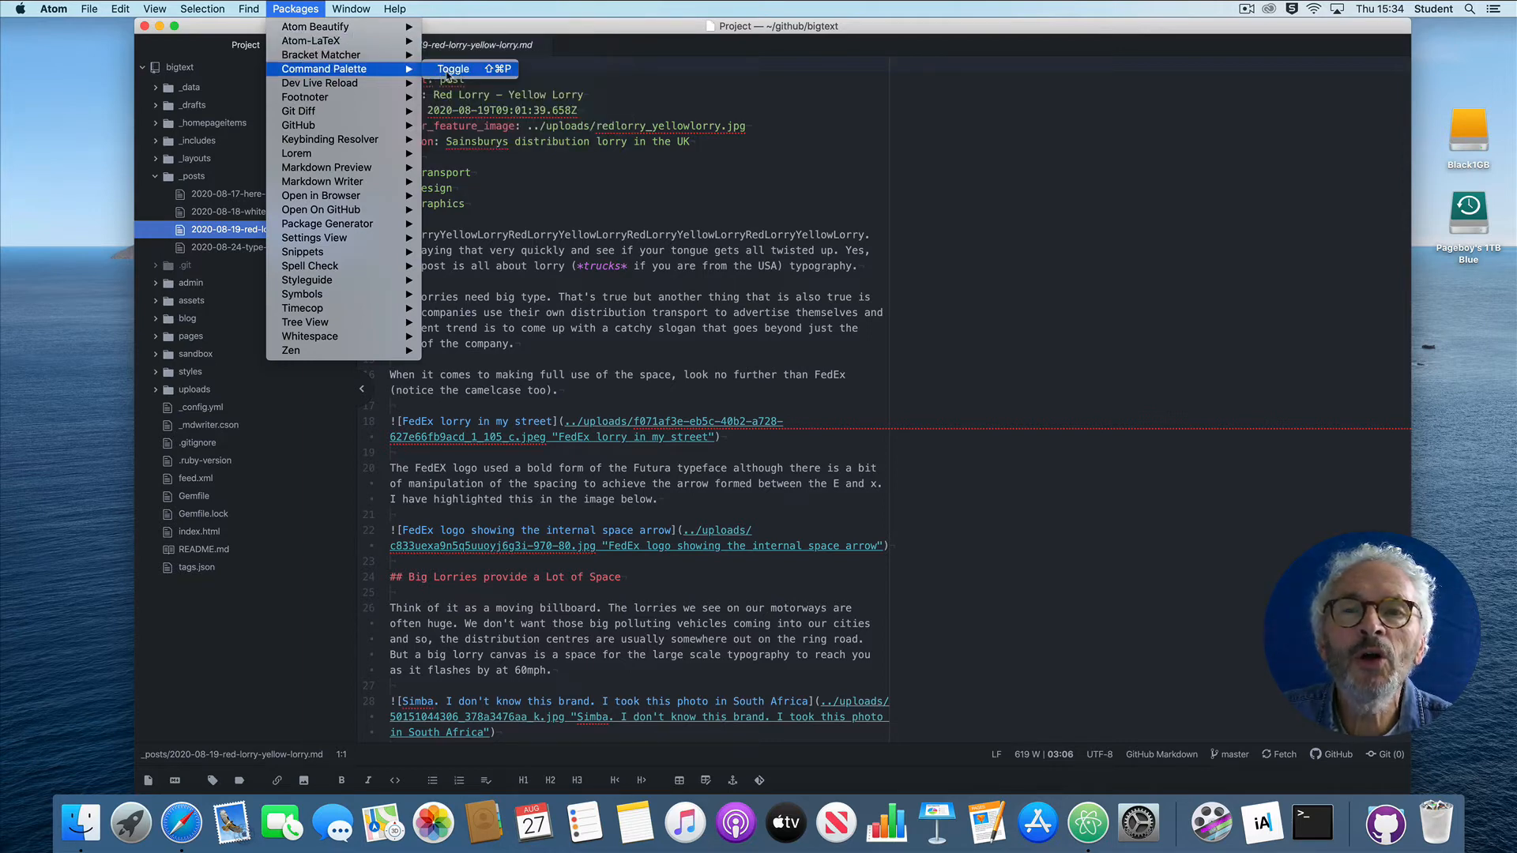
pyautogui.click(447, 76)
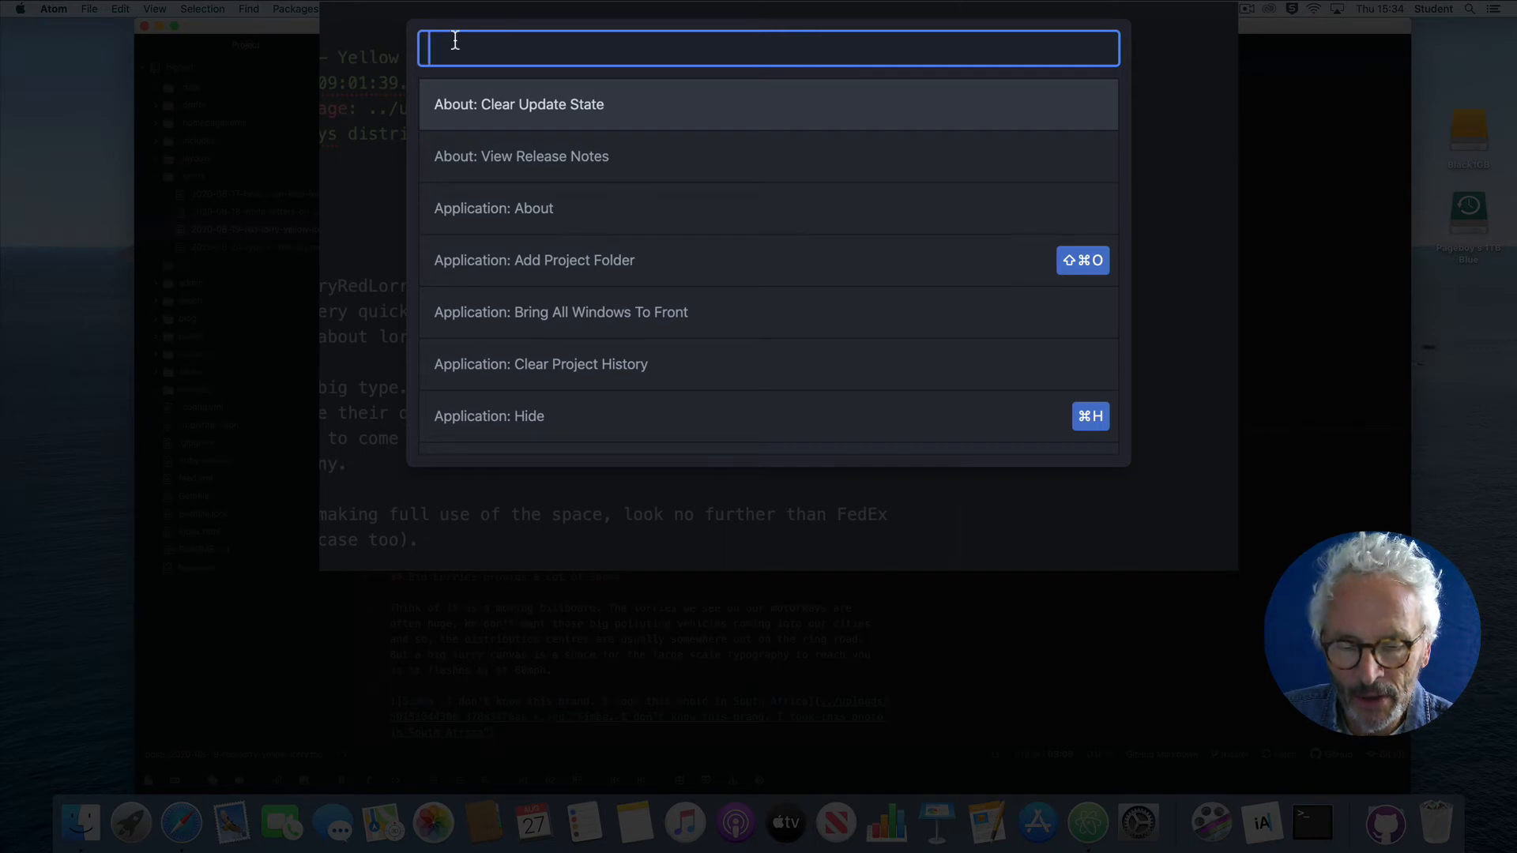
pyautogui.write('convert')
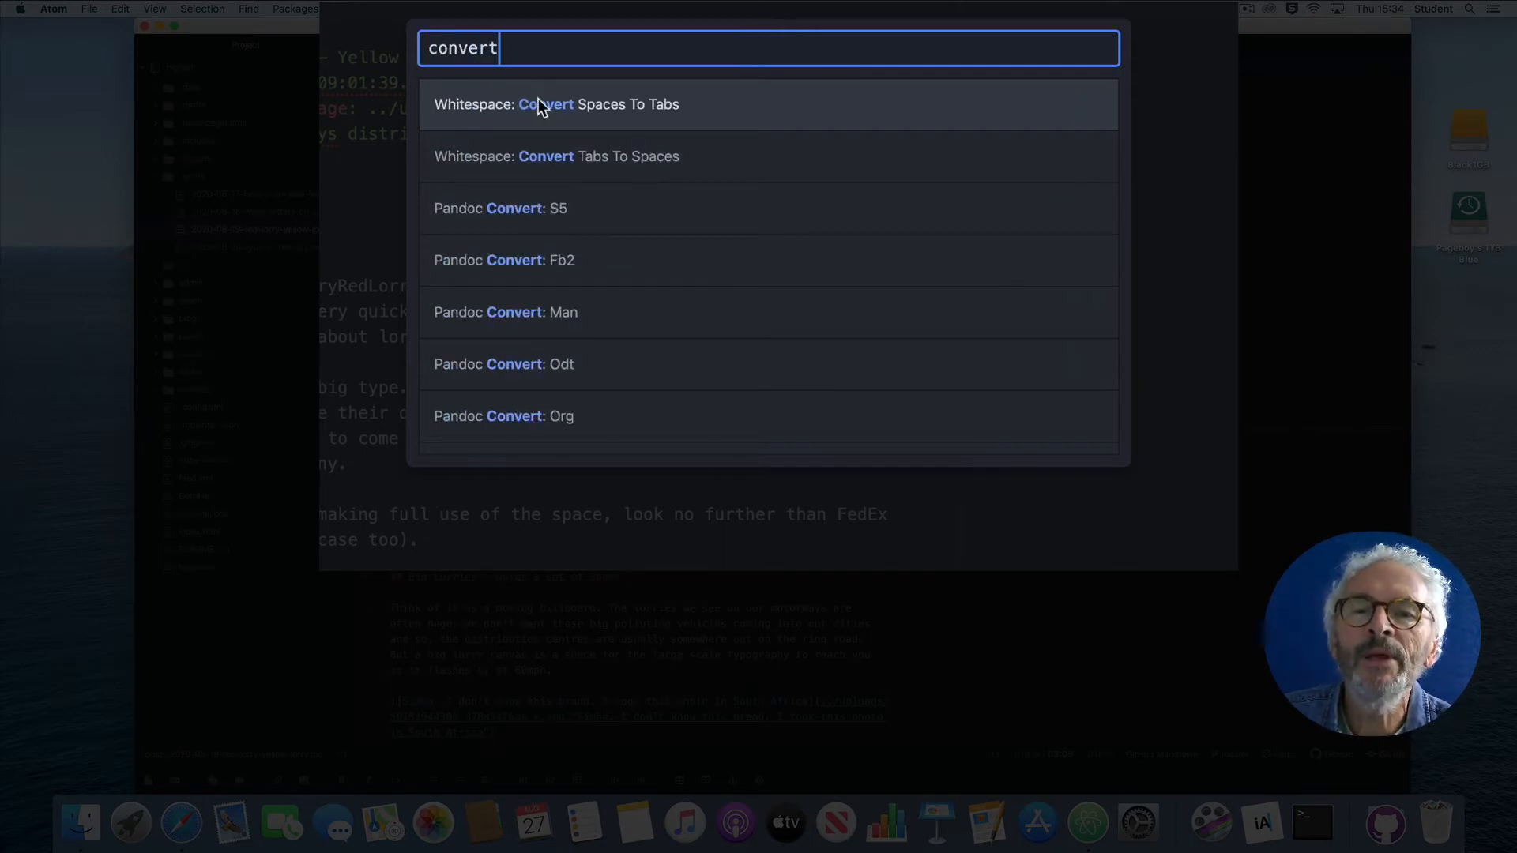
pyautogui.scroll(-3, 540, 215)
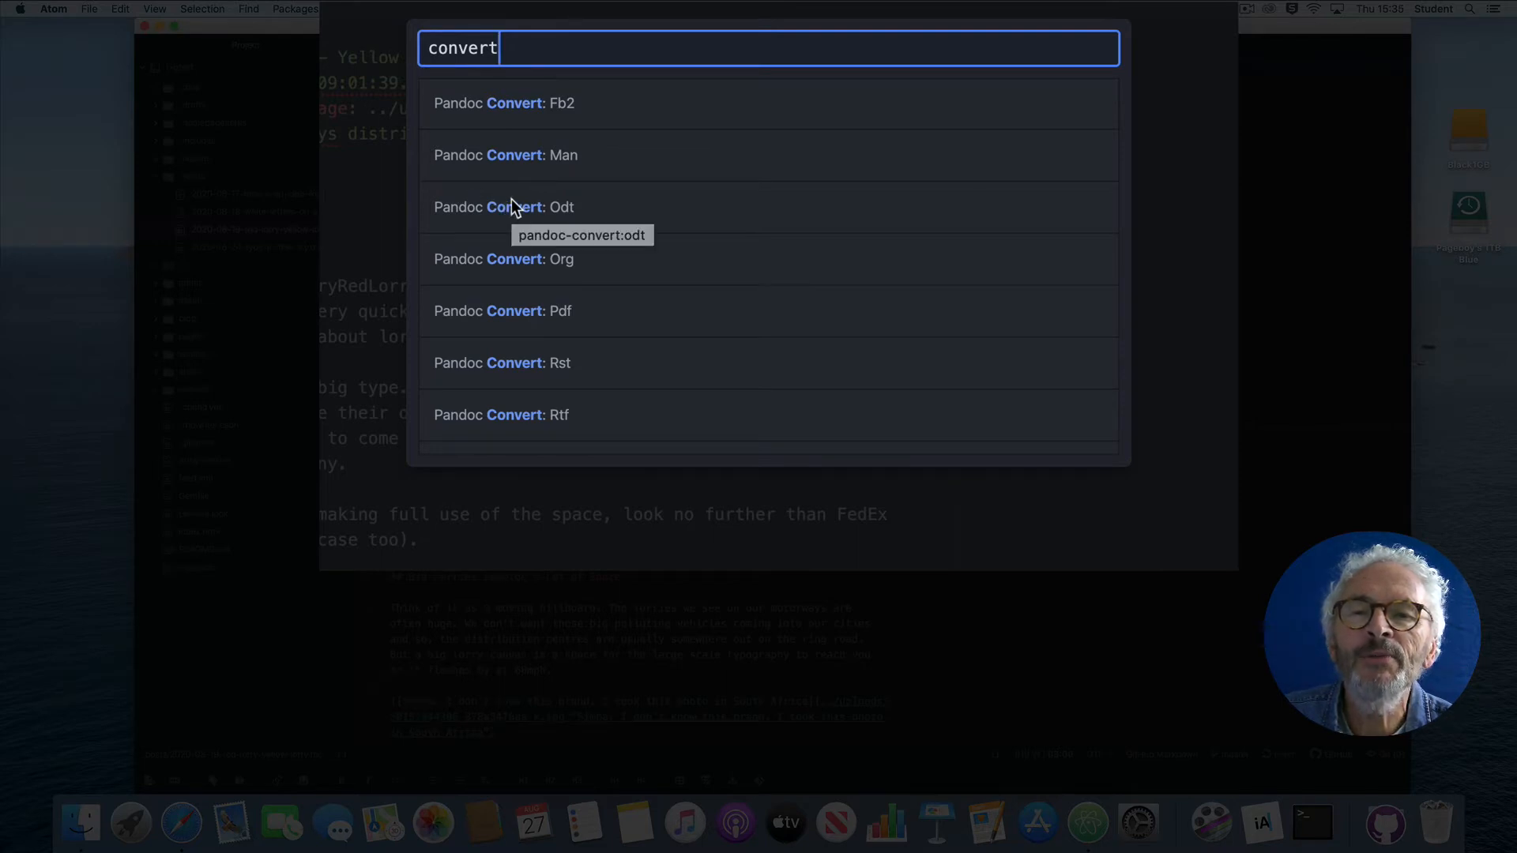
pyautogui.scroll(-4, 512, 207)
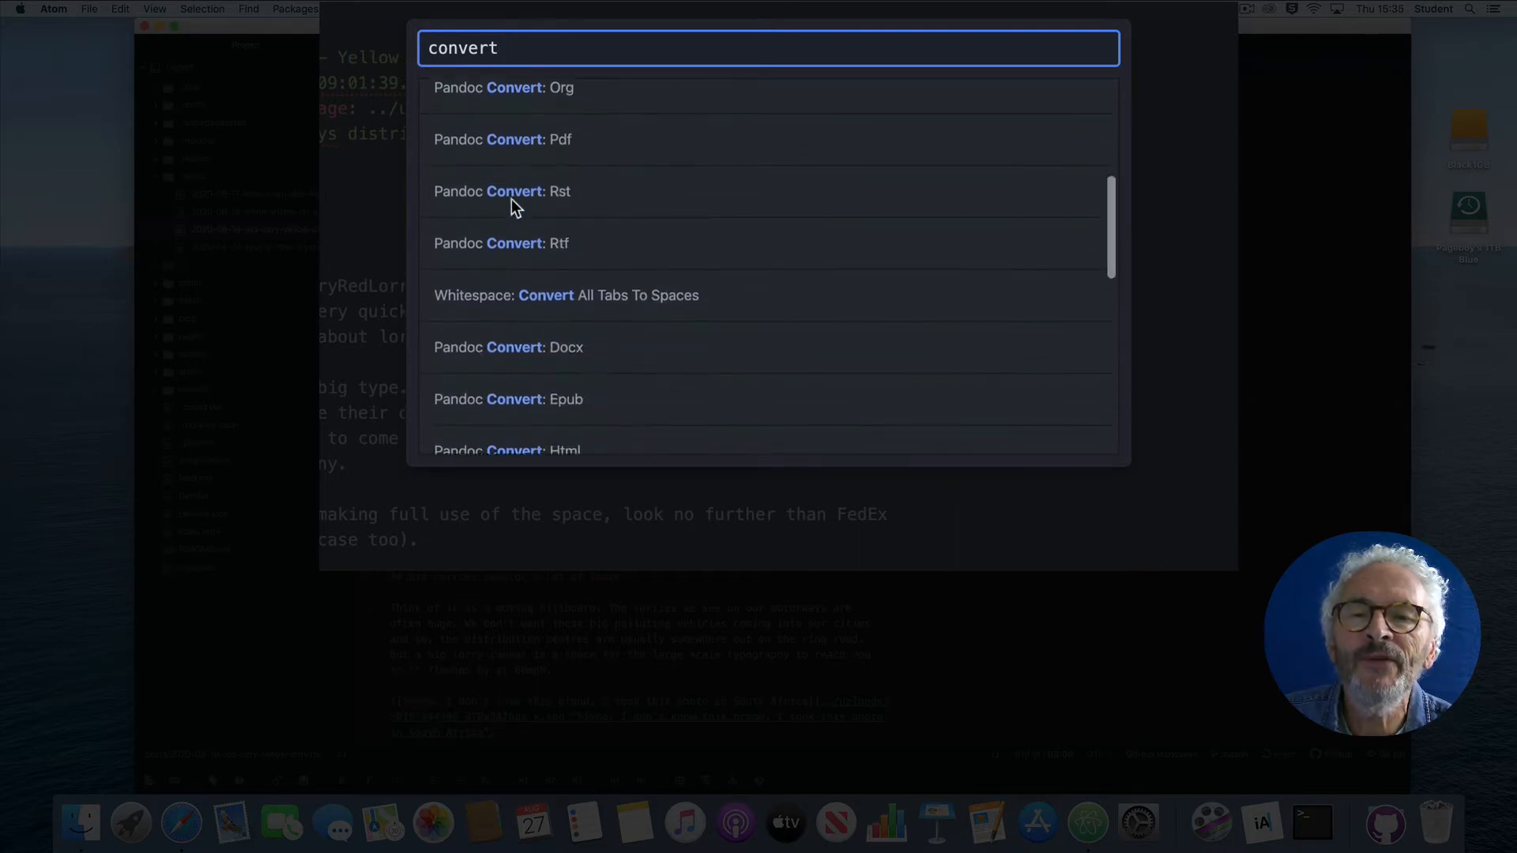
pyautogui.scroll(-2, 515, 209)
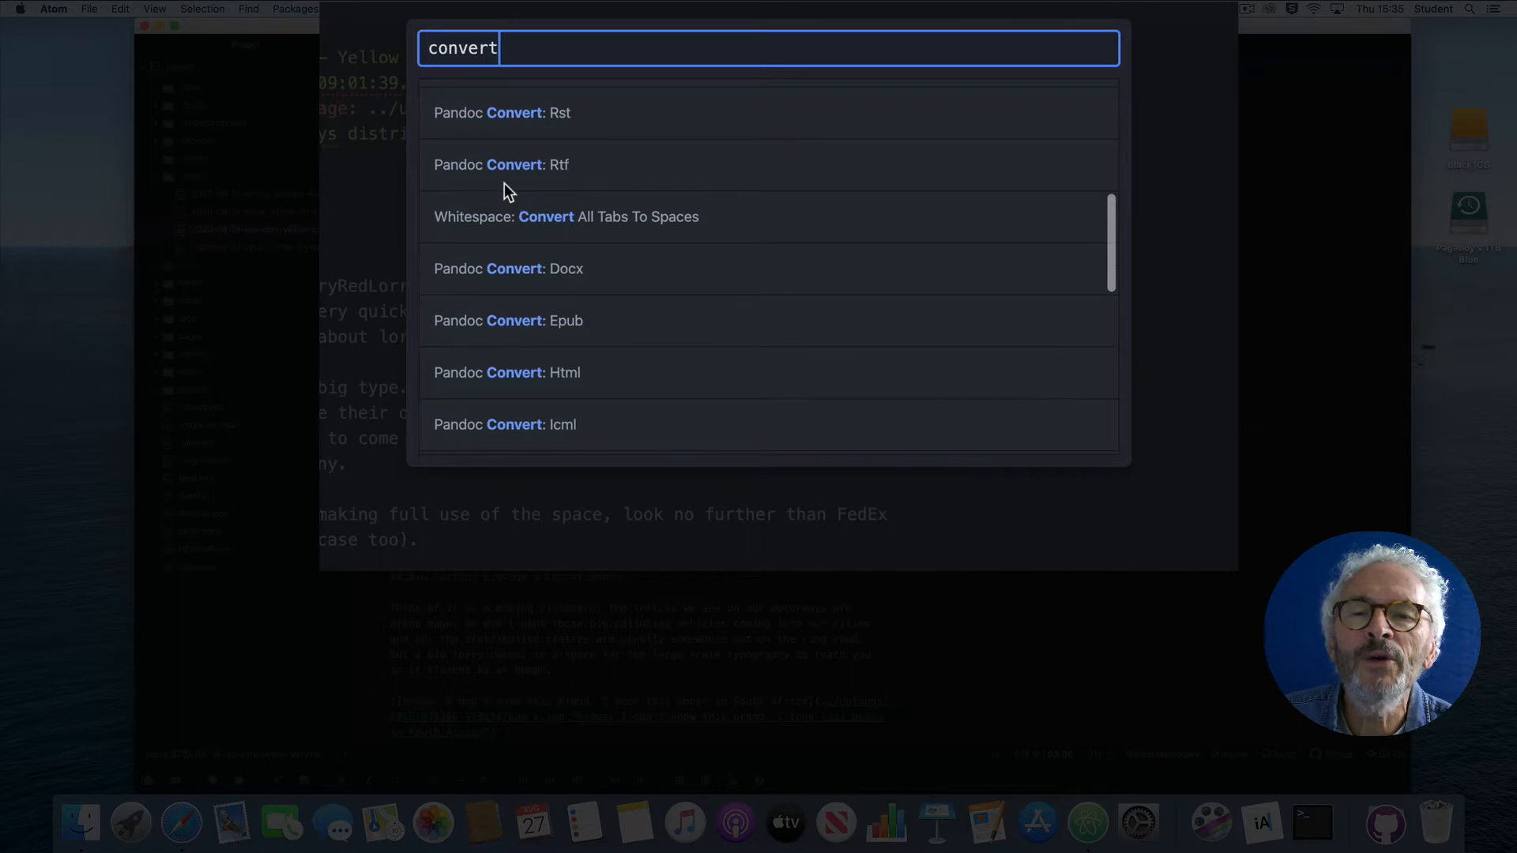
pyautogui.scroll(1, 508, 191)
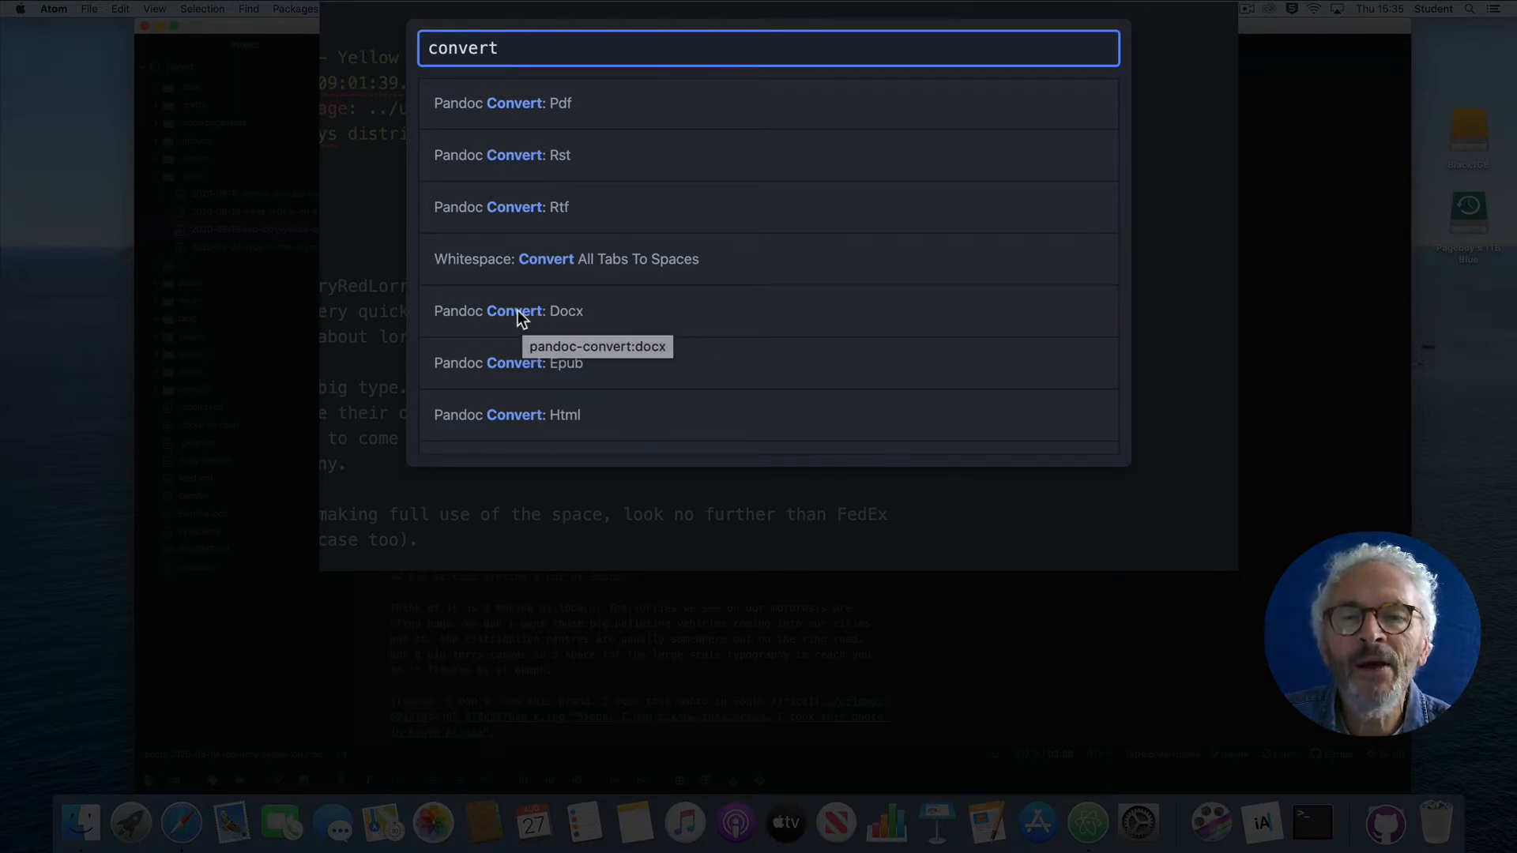
pyautogui.click(520, 317)
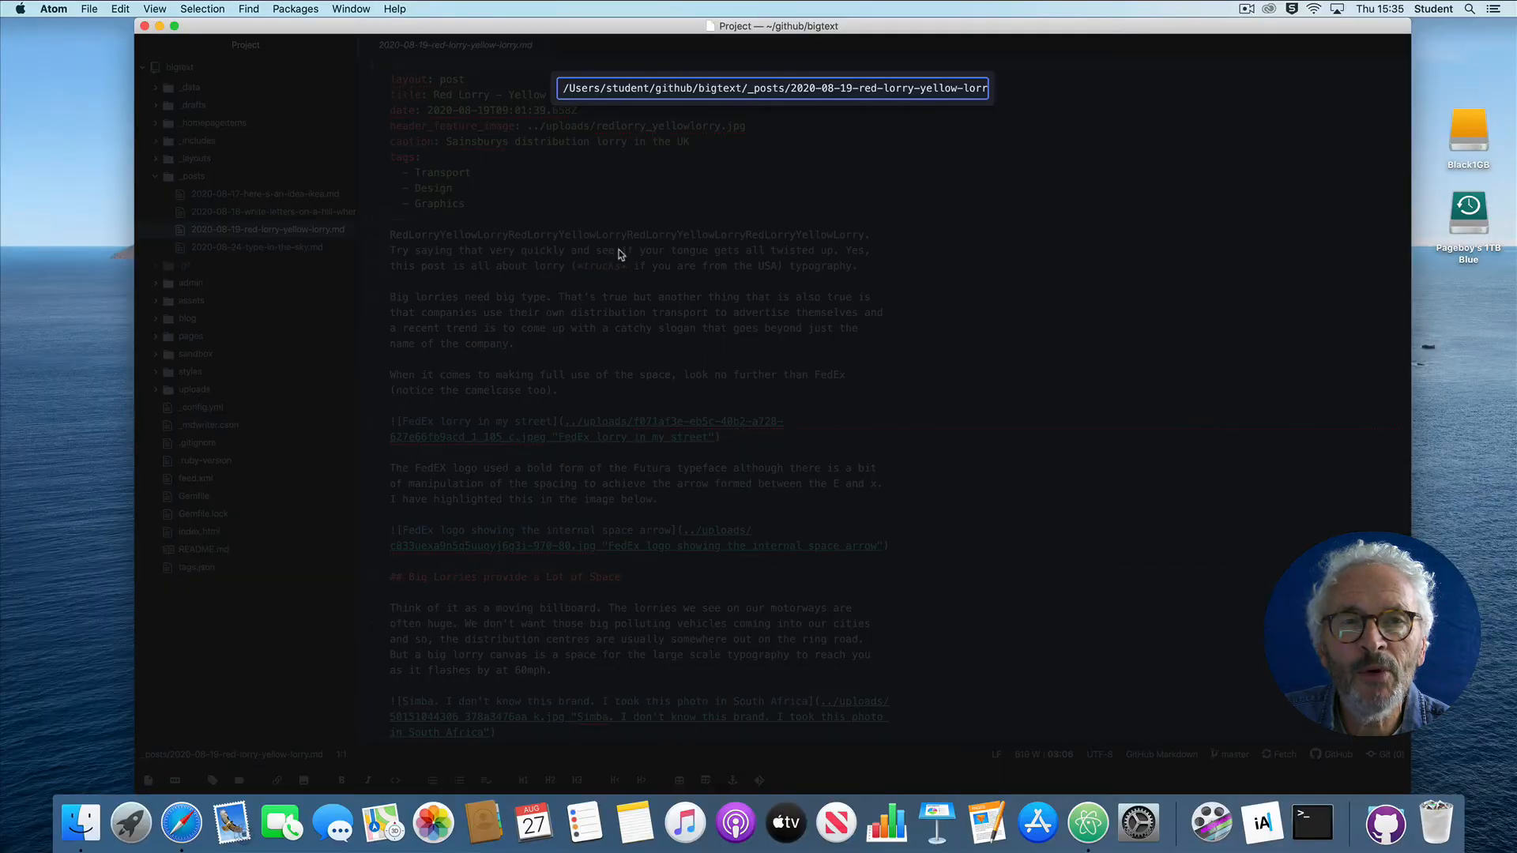
pyautogui.press('Return')
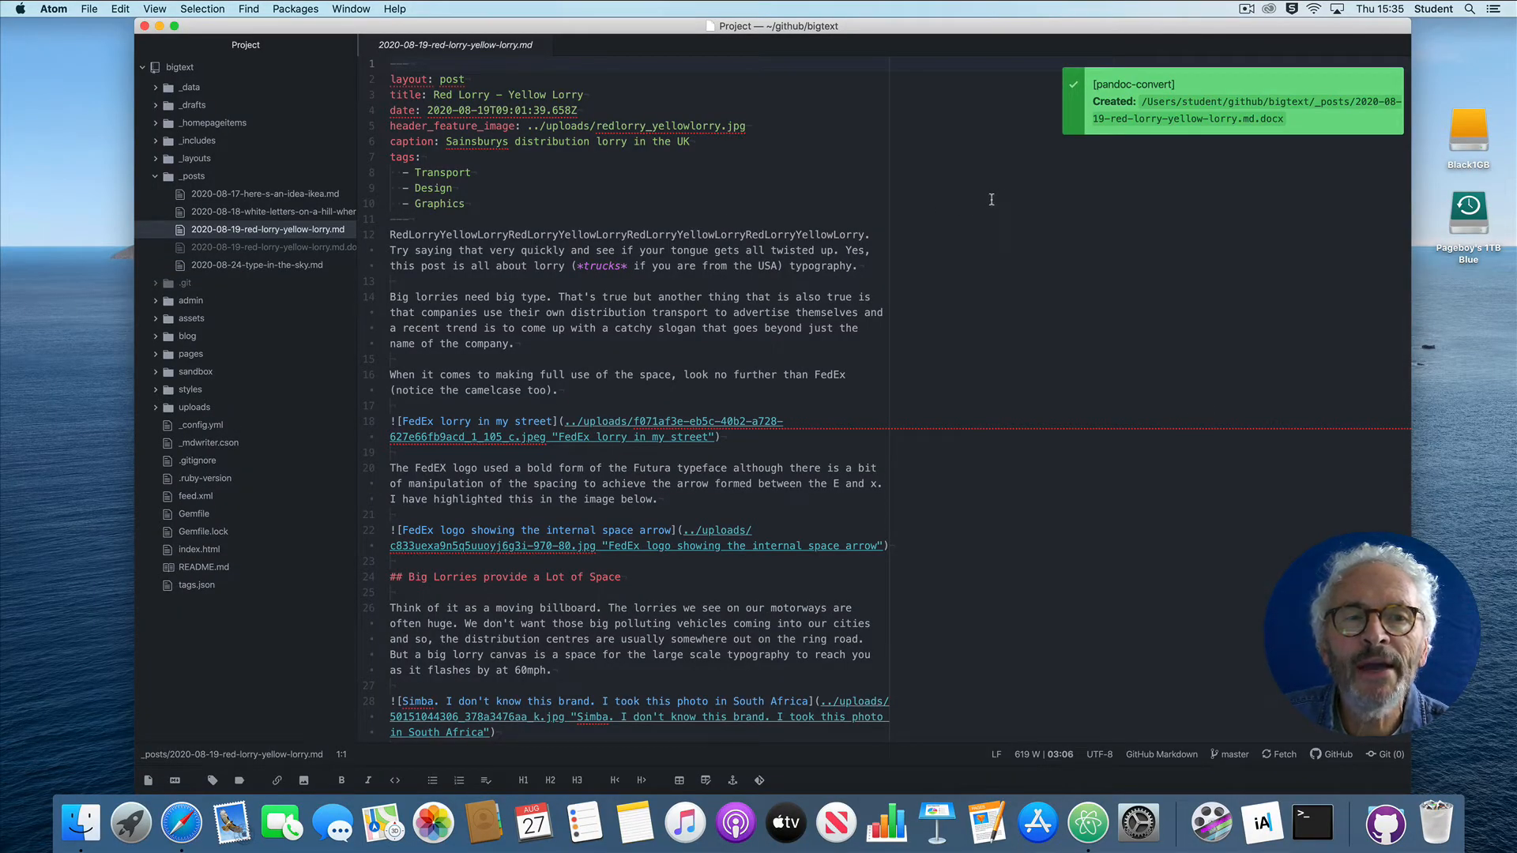
# Step: Dismiss the conversion notice, widen the project tree to show full file names, and locate the generated red-lorry-yellow-lorry .docx in _posts
pyautogui.click(1098, 115)
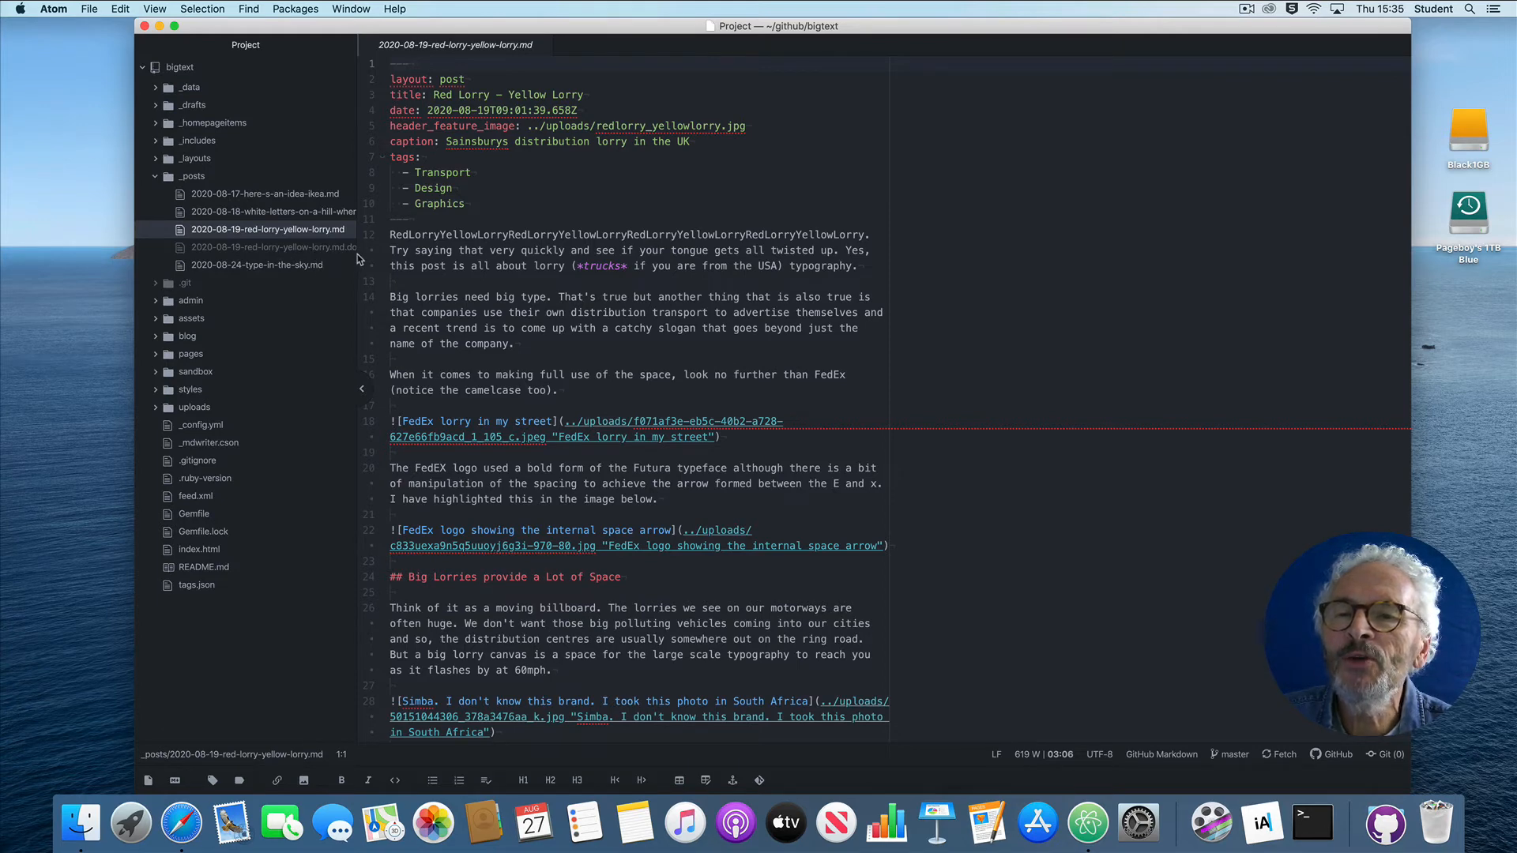
pyautogui.moveTo(355, 253); pyautogui.dragTo(405, 254)
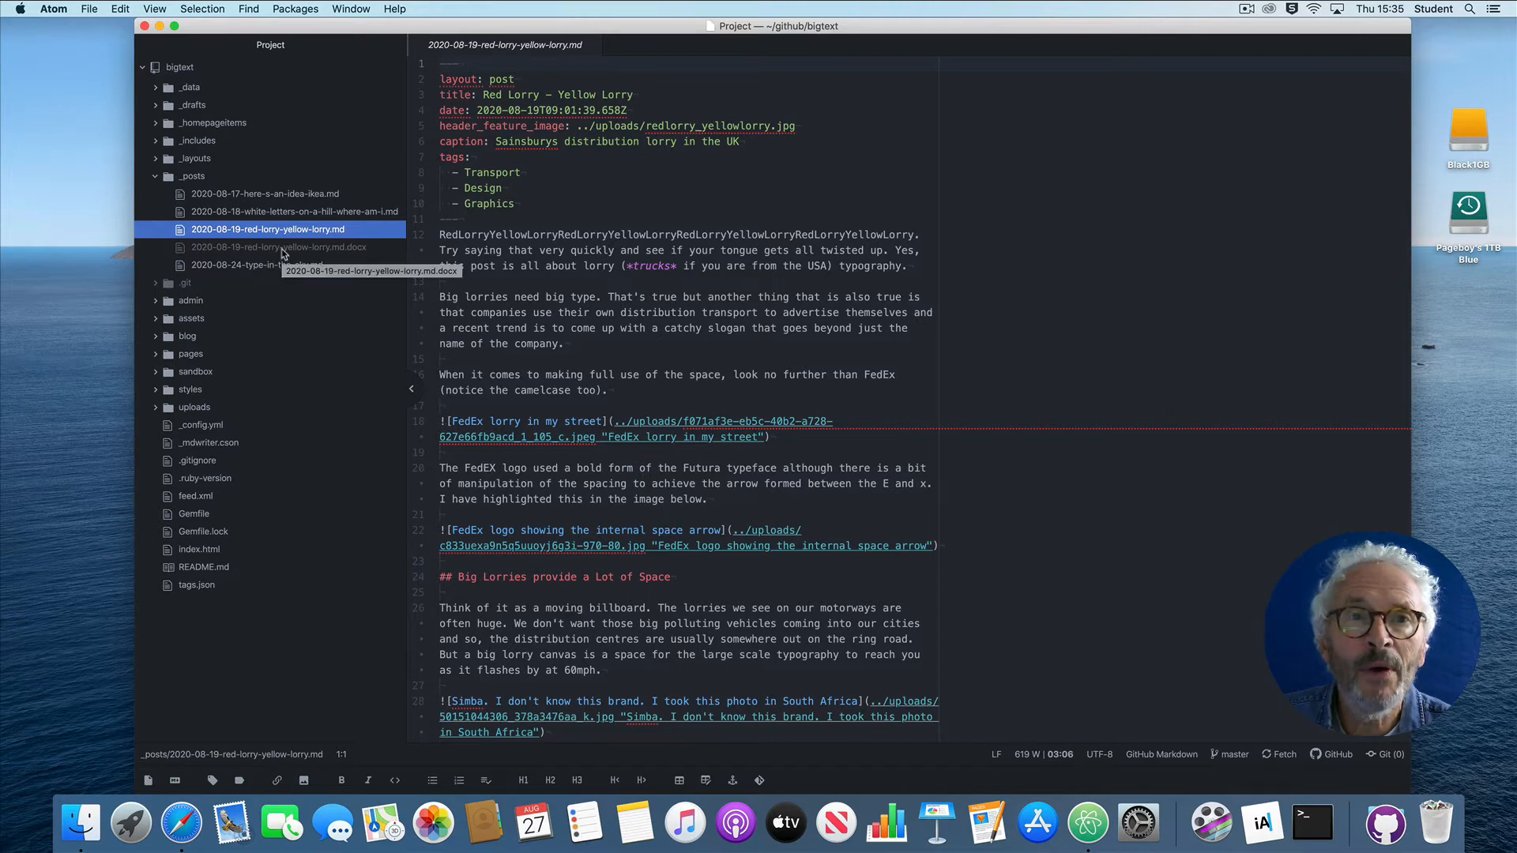
pyautogui.click(282, 248)
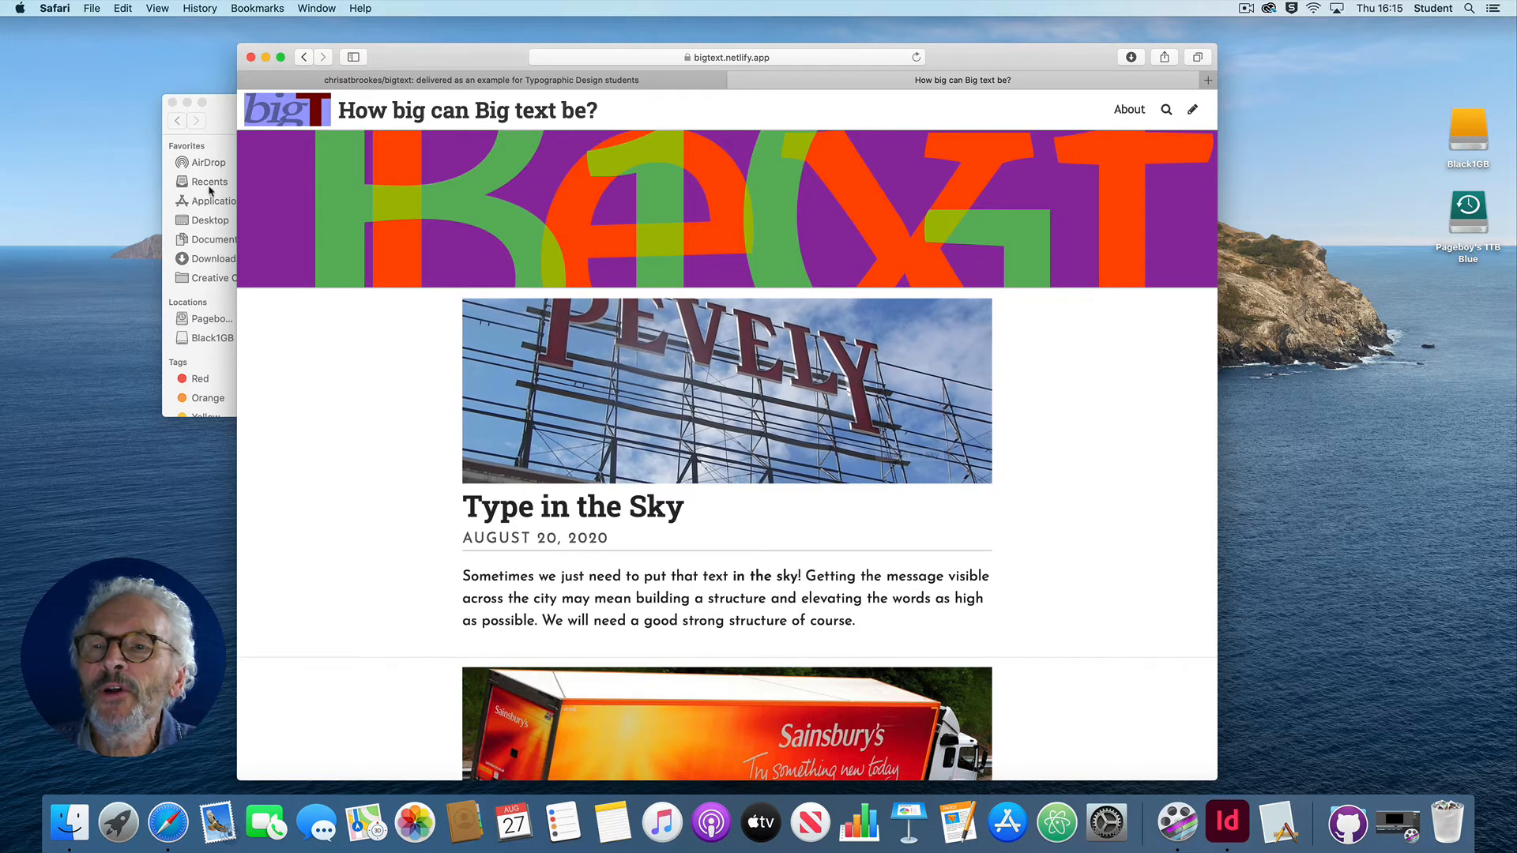
# Step: Switch to Finder and open the publication.indt template from the bigt folder in InDesign, showing the whole first page
pyautogui.click(223, 117)
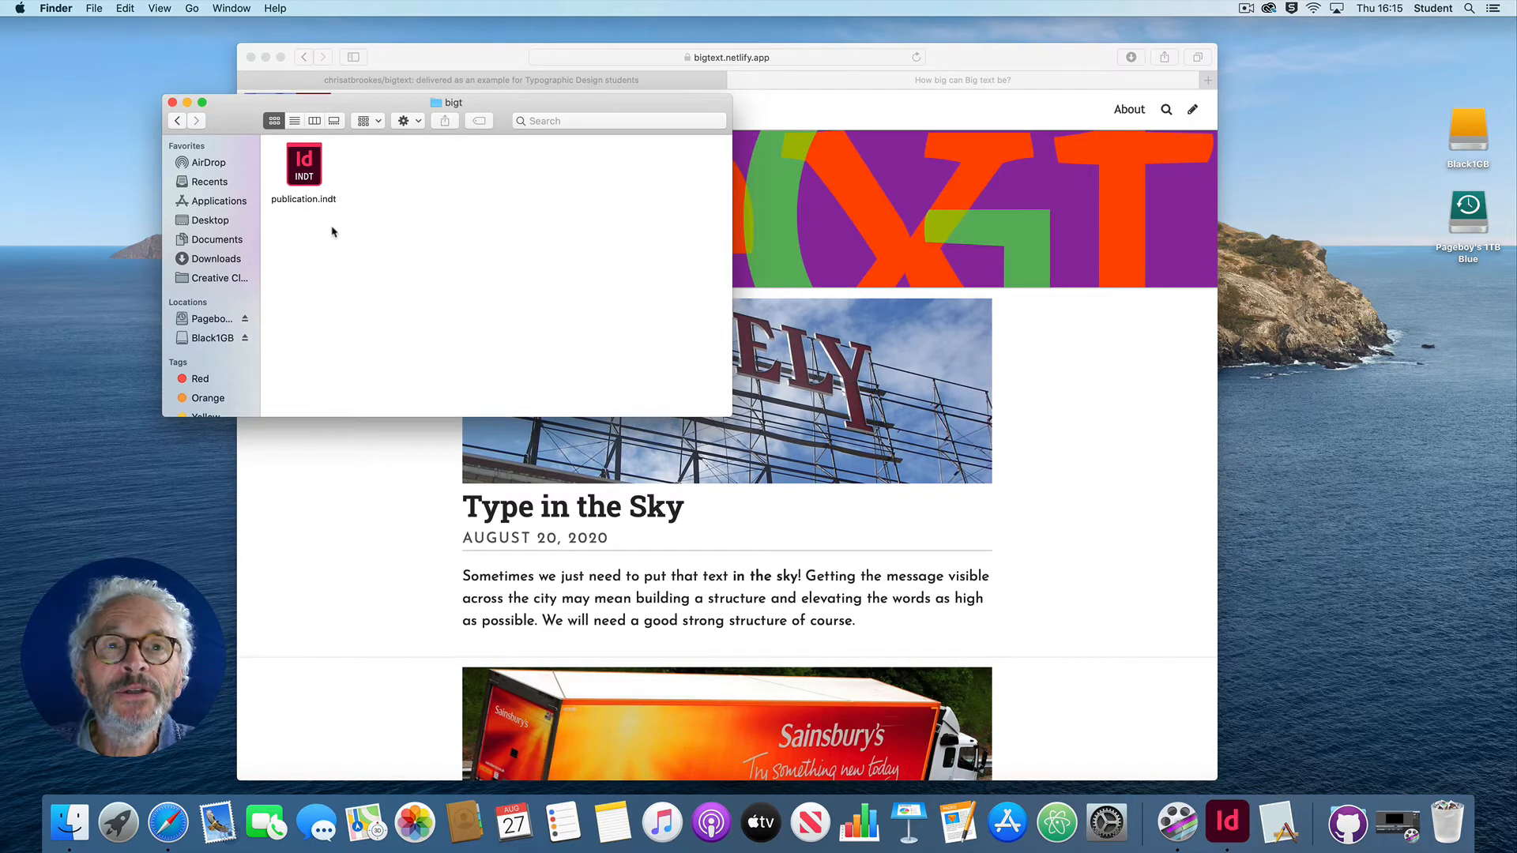
pyautogui.doubleClick(307, 169)
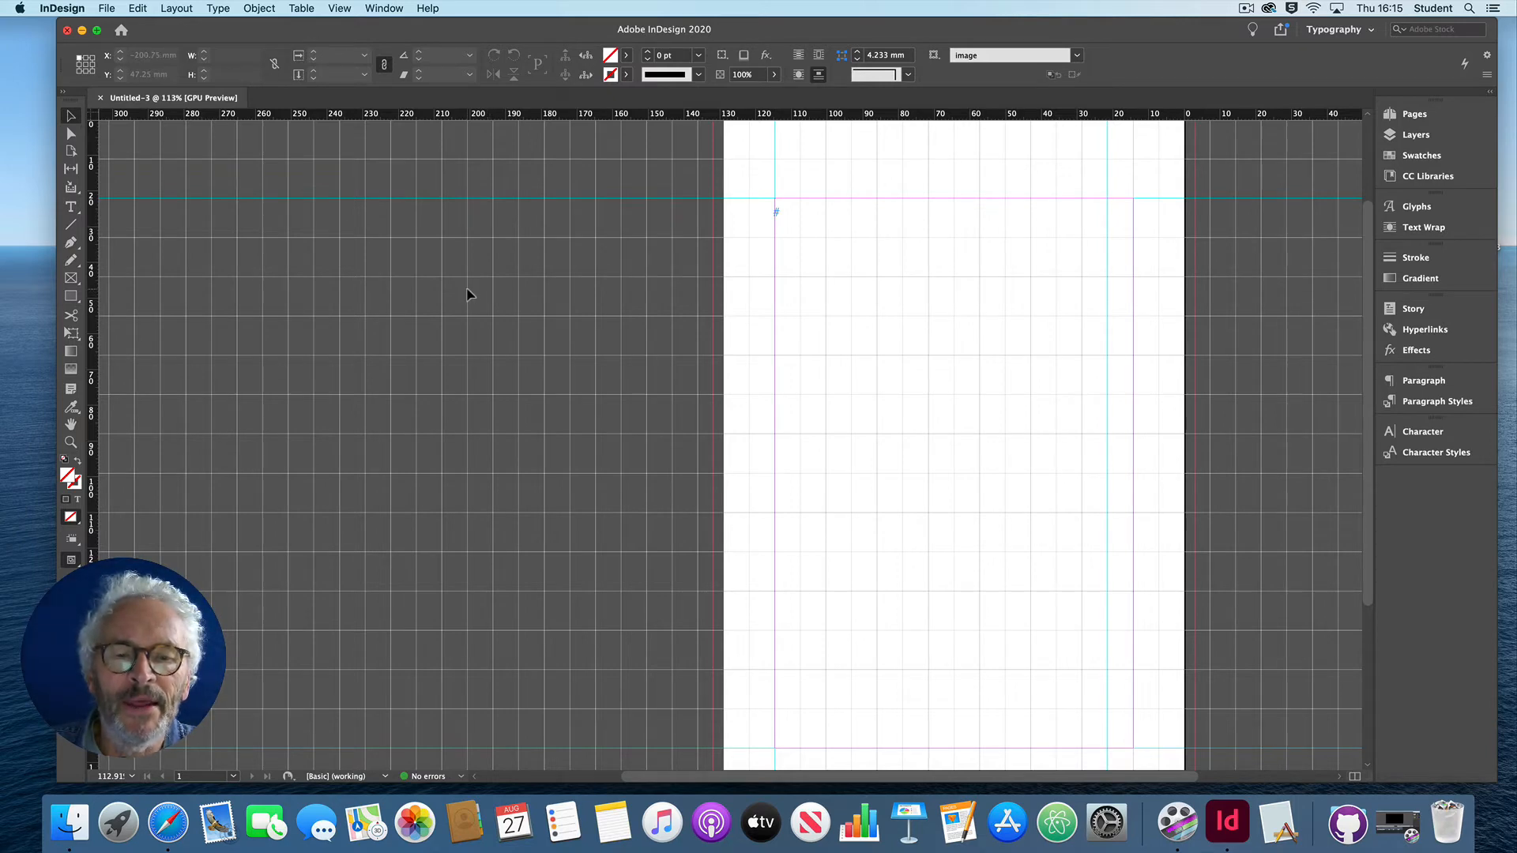
pyautogui.click(72, 445)
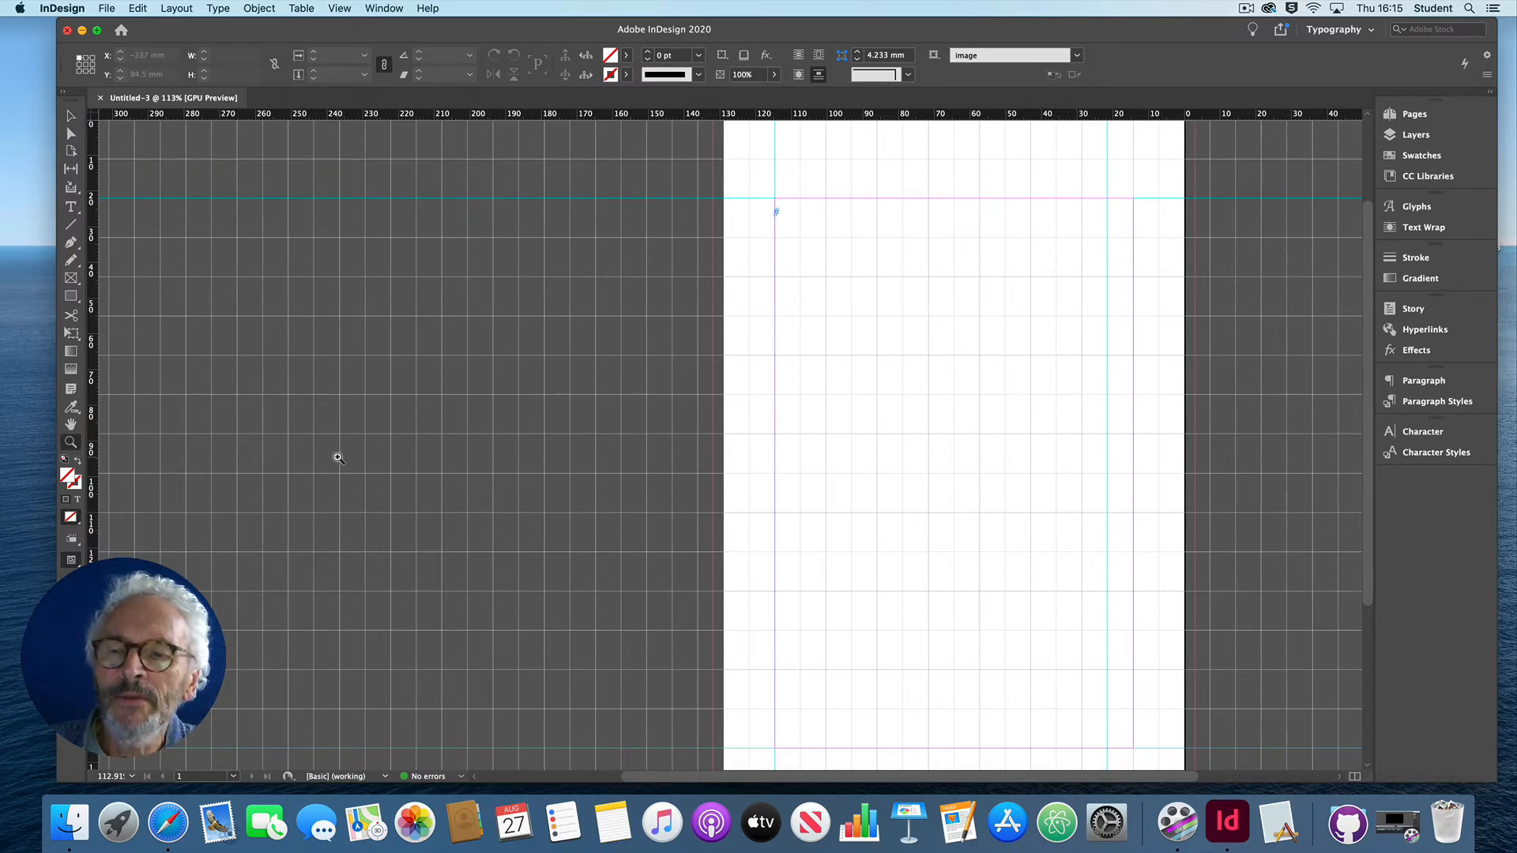
pyautogui.keyDown('alt'); pyautogui.click(386, 459); pyautogui.keyUp('alt')
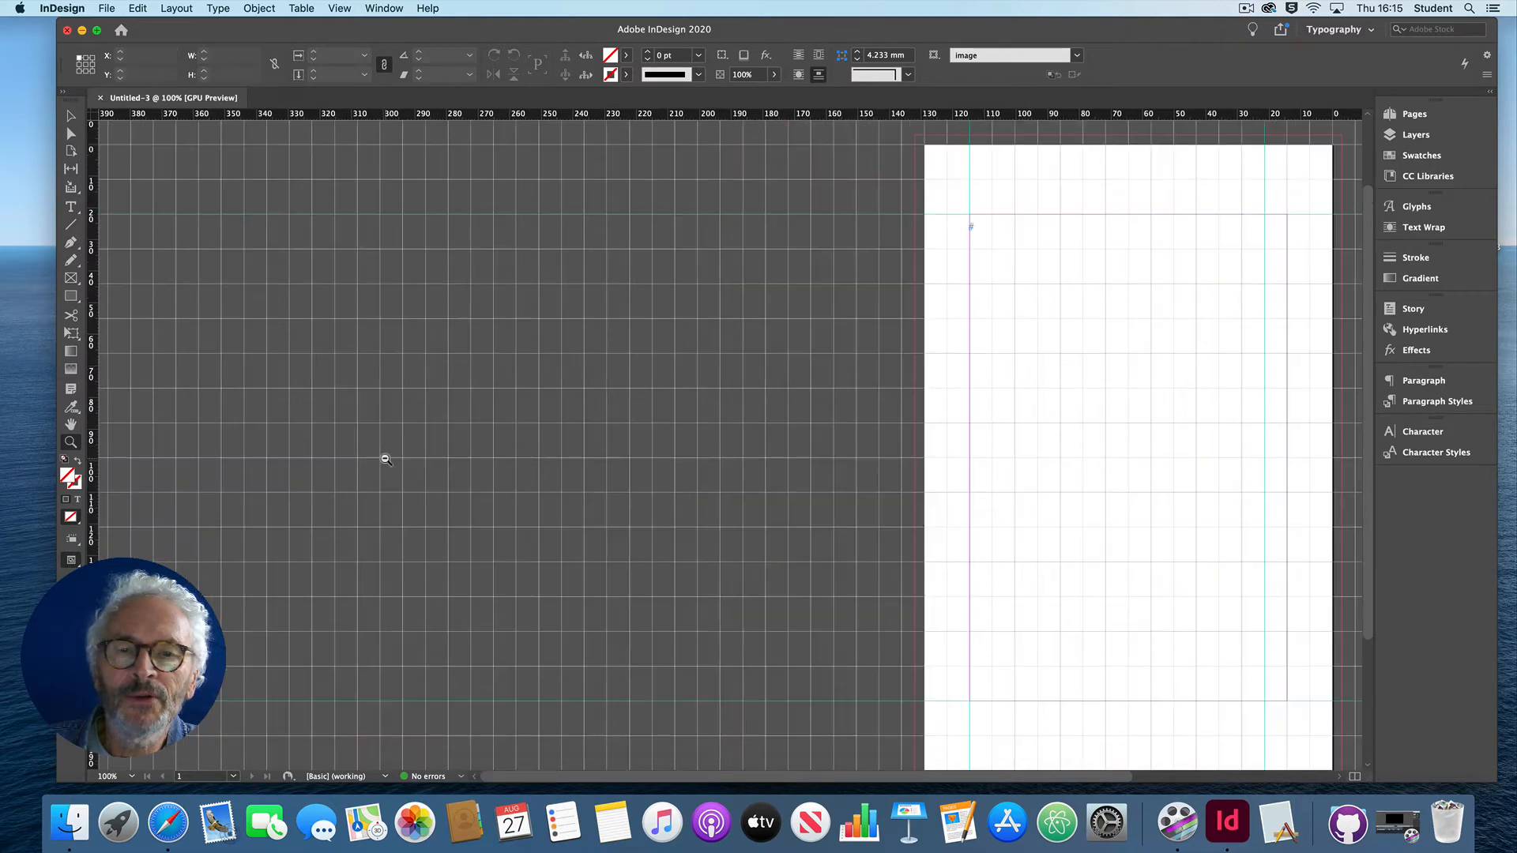
pyautogui.hscroll(10, 530, 466)
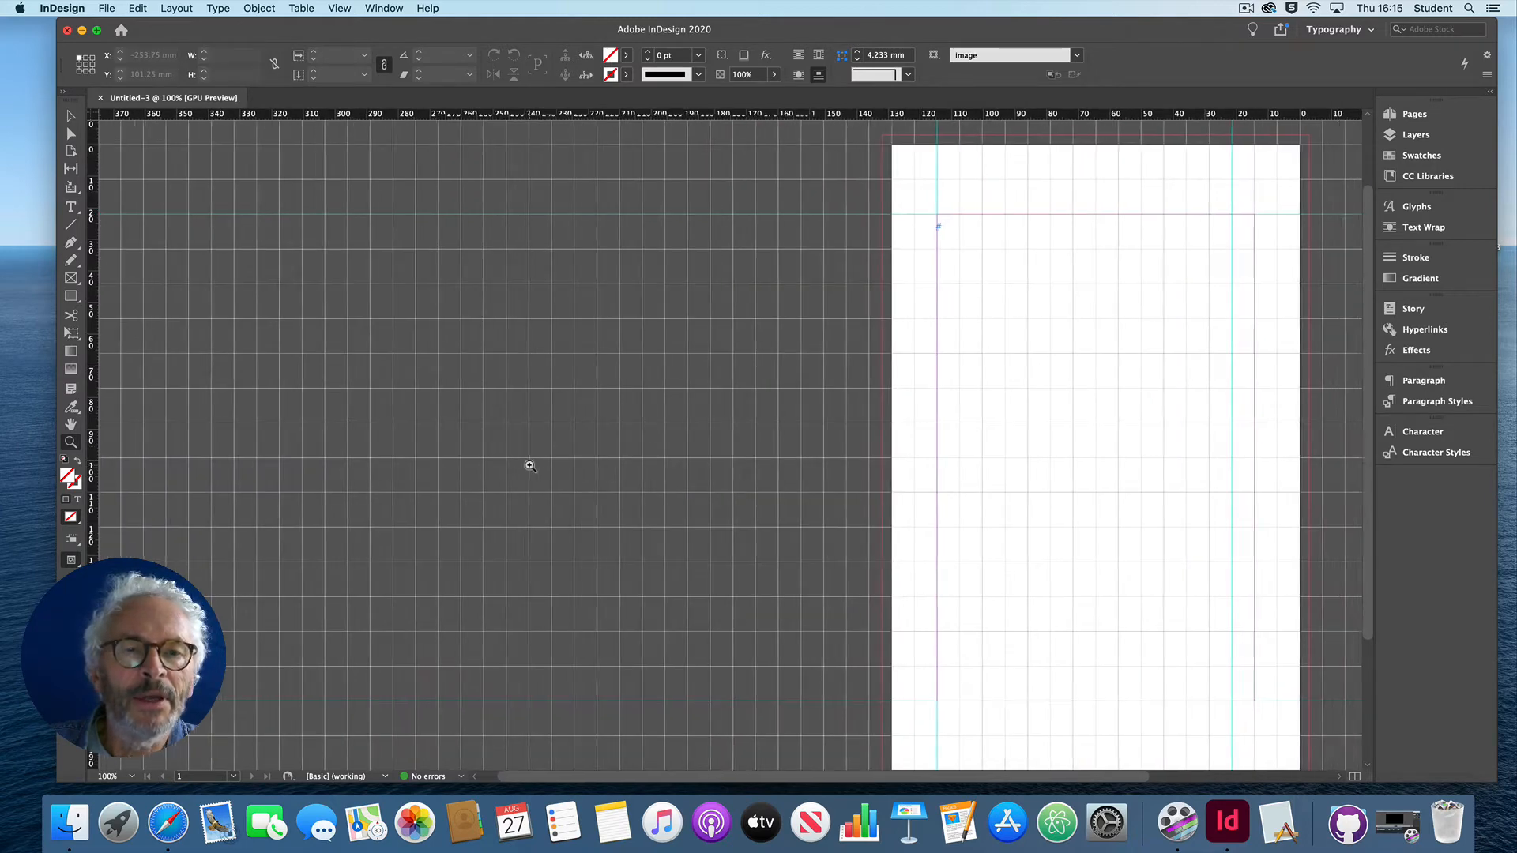
pyautogui.scroll(-1, 530, 467)
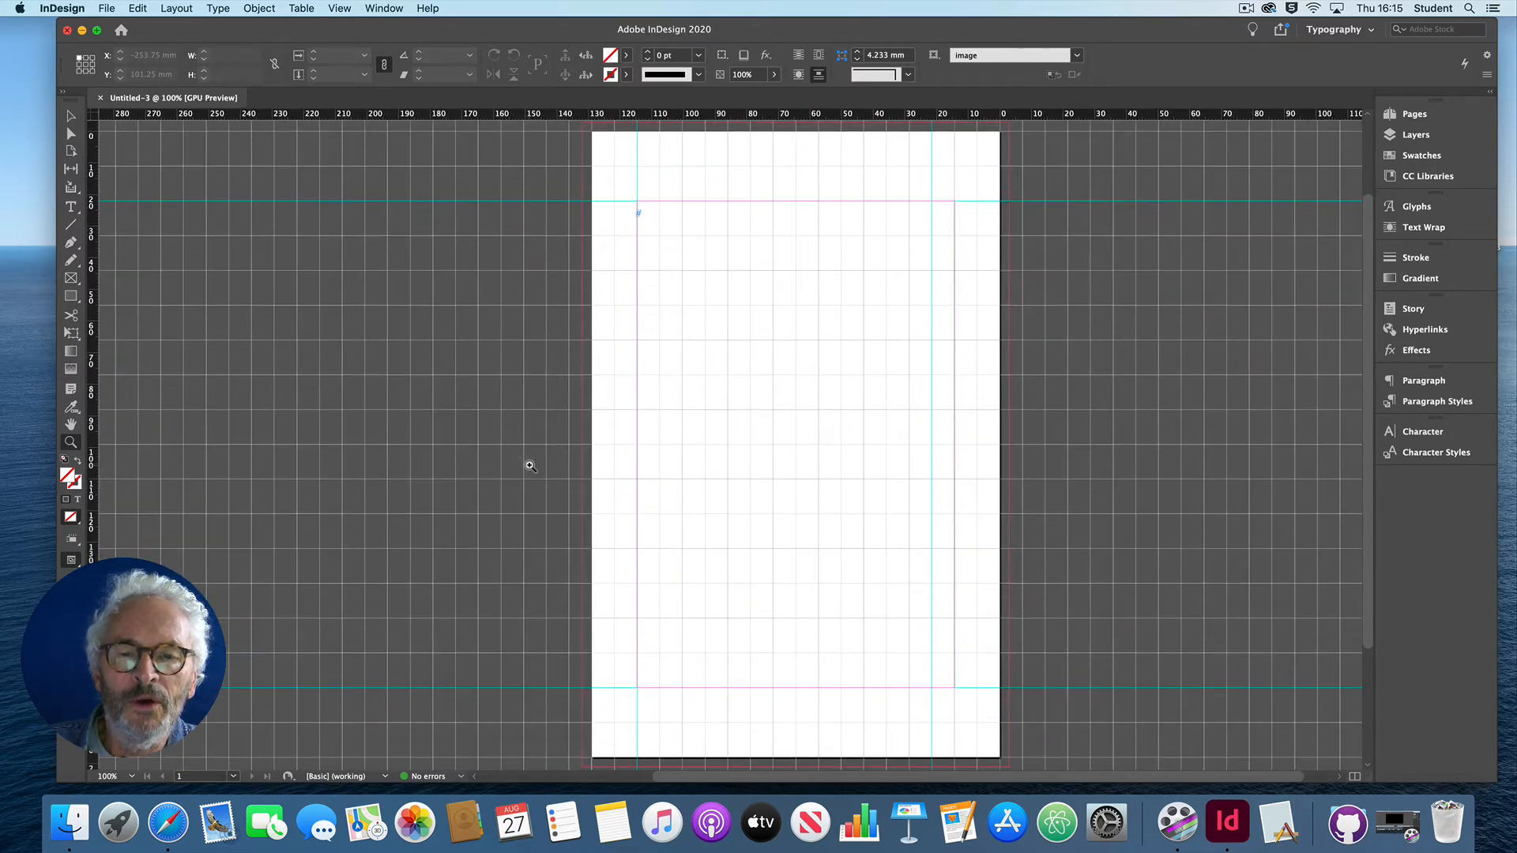
pyautogui.click(70, 119)
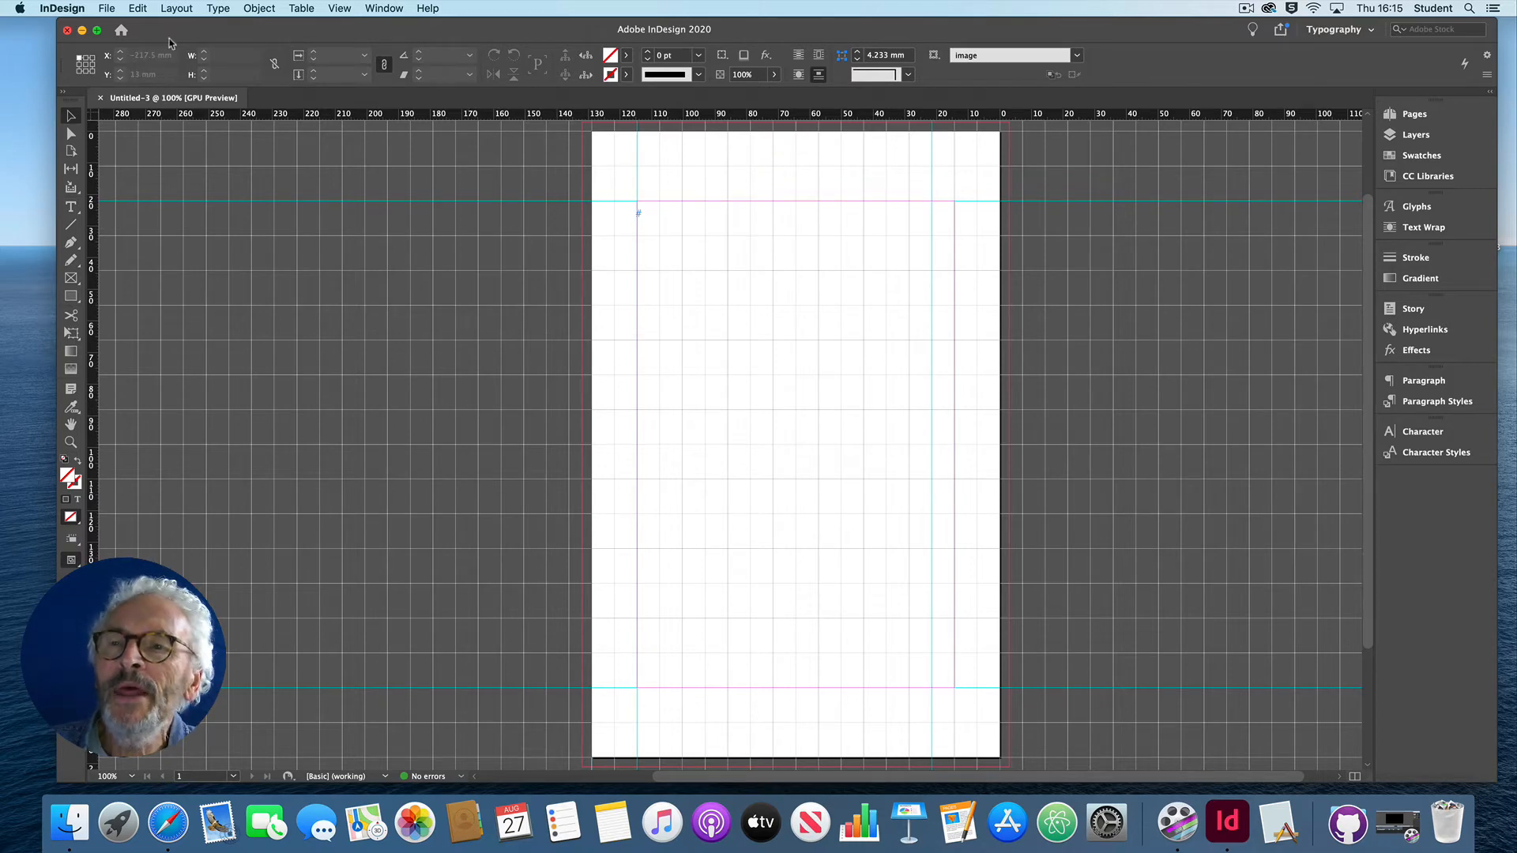
# Step: Start placing 2020-08-19-red-lorry-yellow-lorry.md.docx from the bigtext _posts folder, with Show Import Options enabled
pyautogui.click(106, 8)
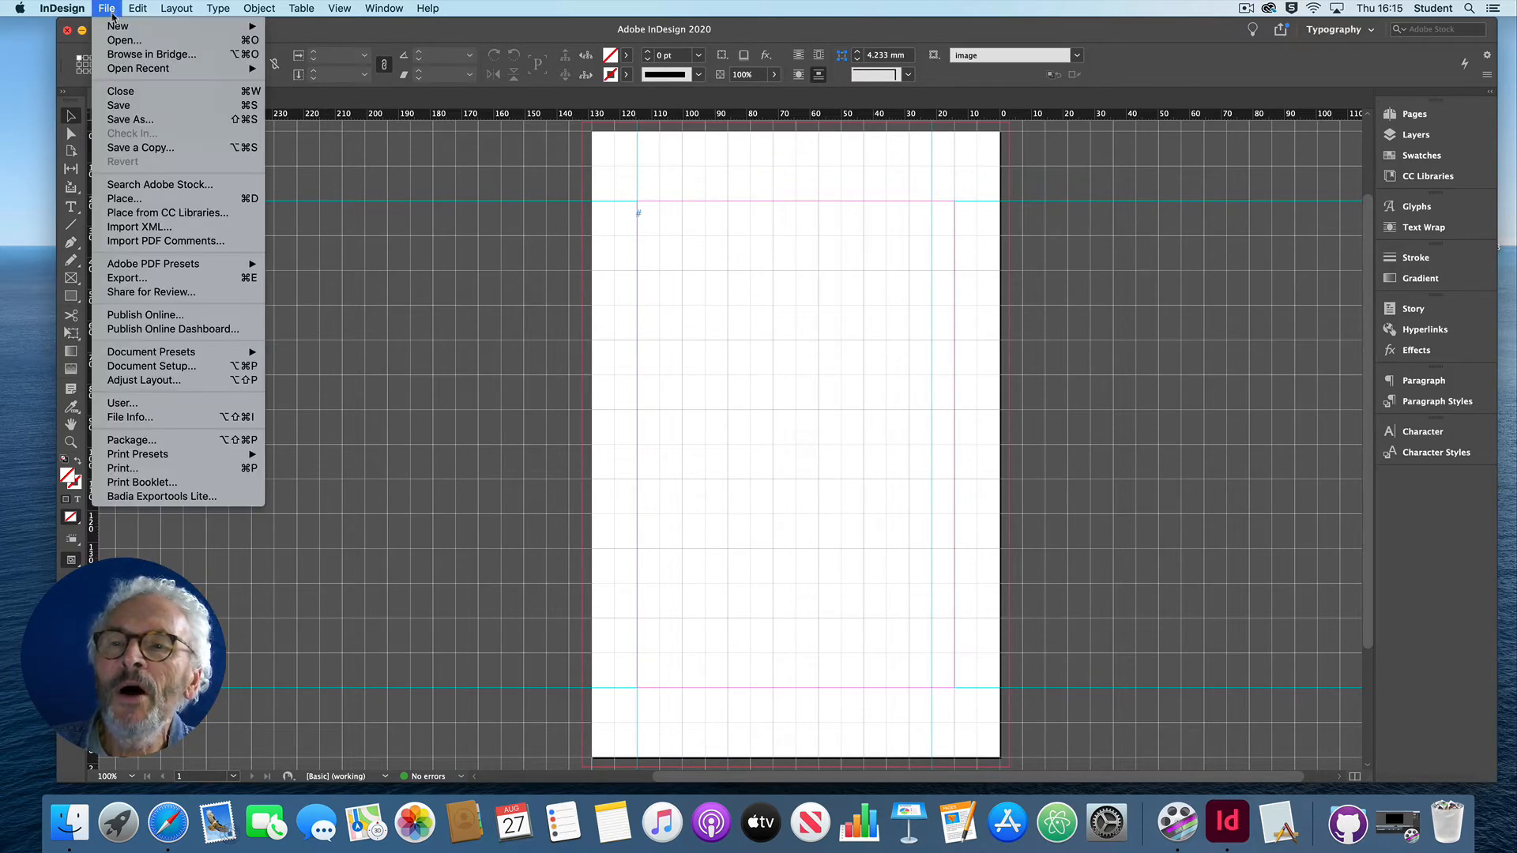
pyautogui.click(164, 200)
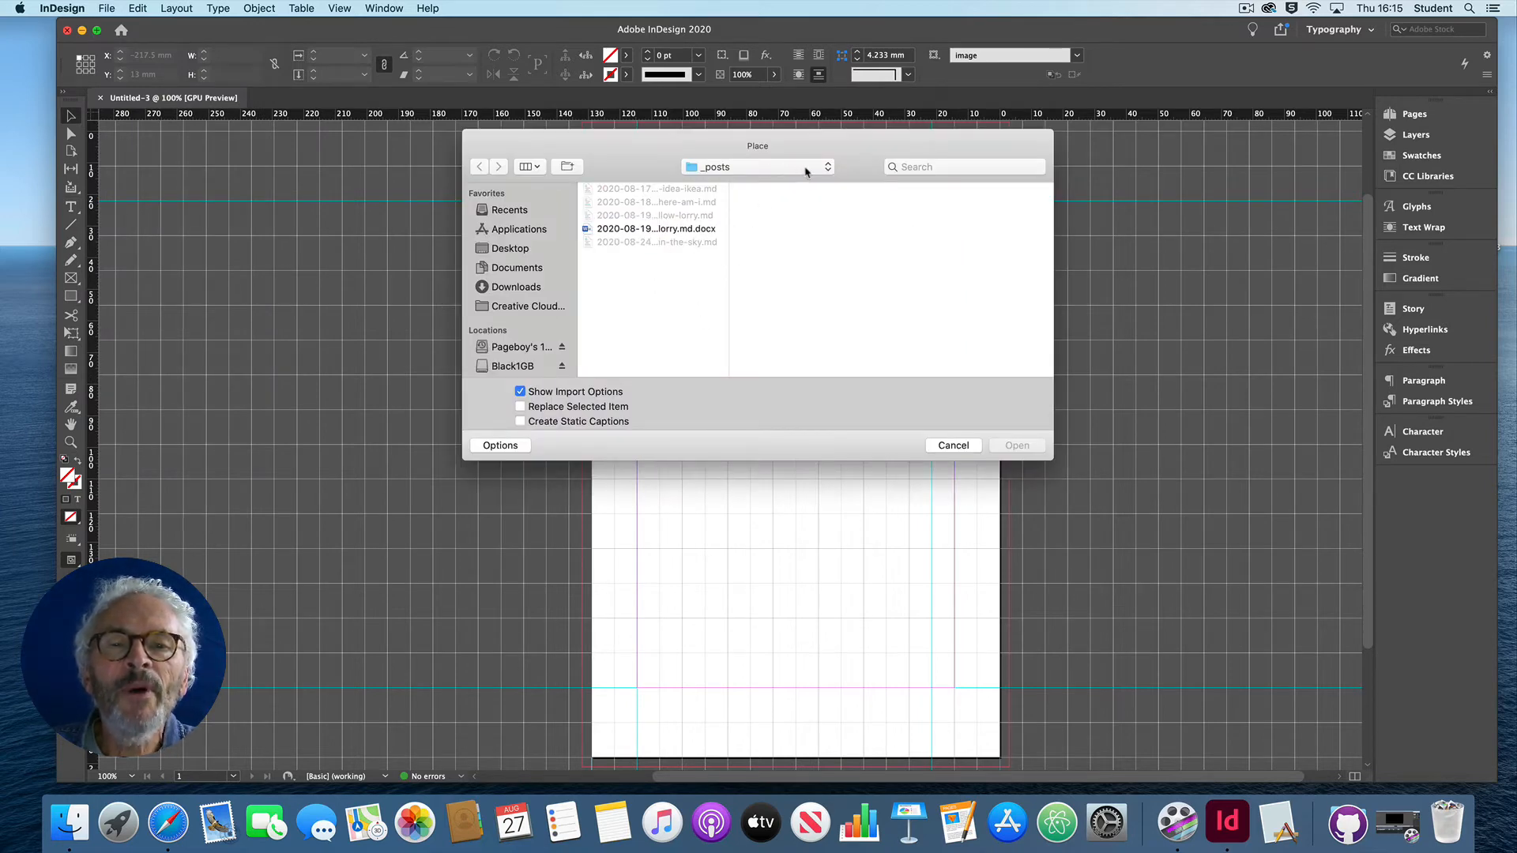
pyautogui.click(806, 171)
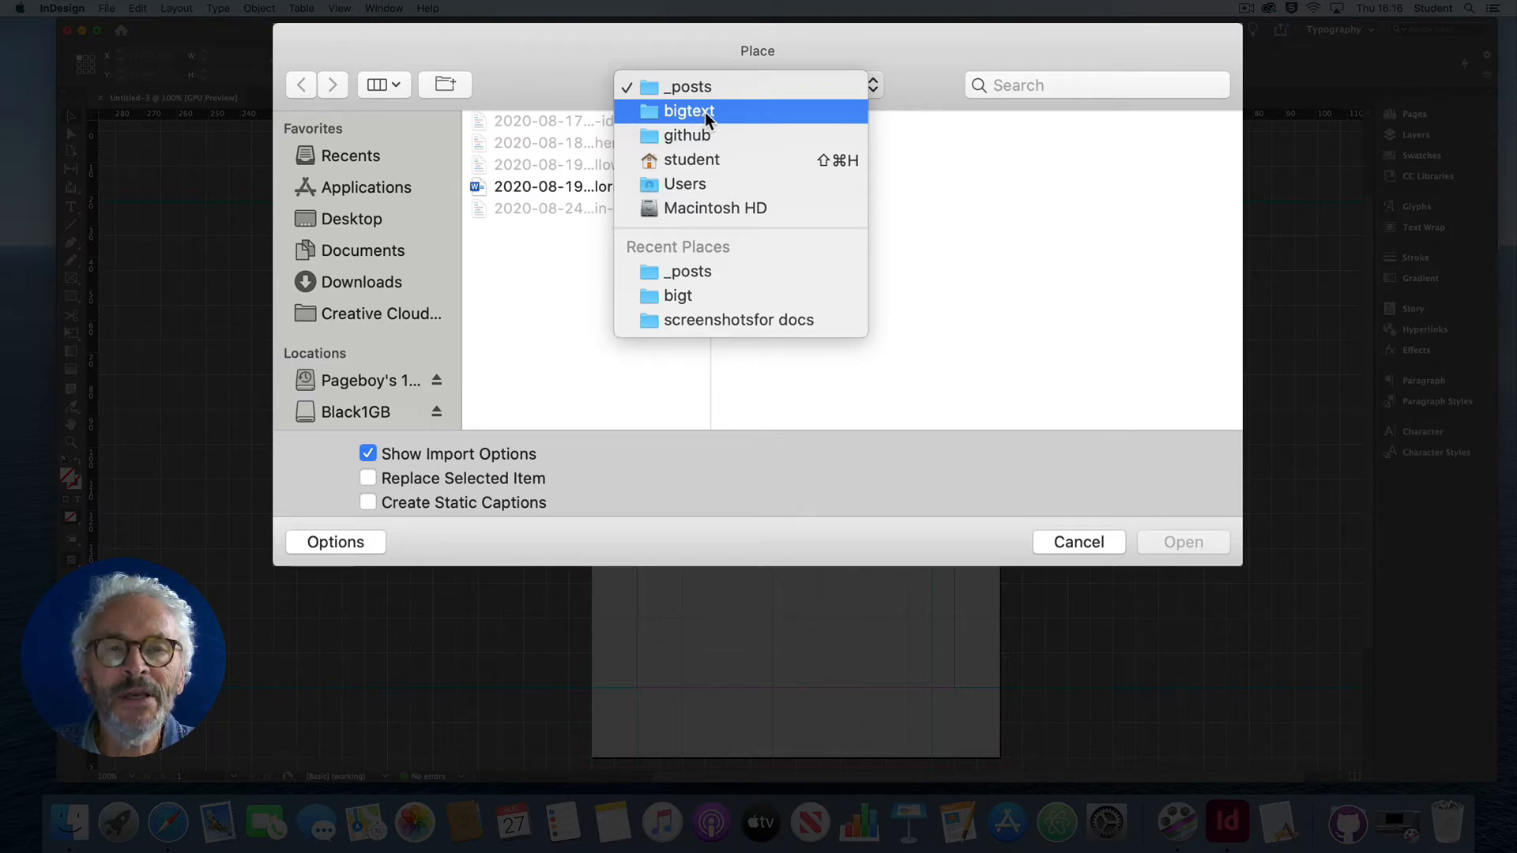
pyautogui.click(672, 85)
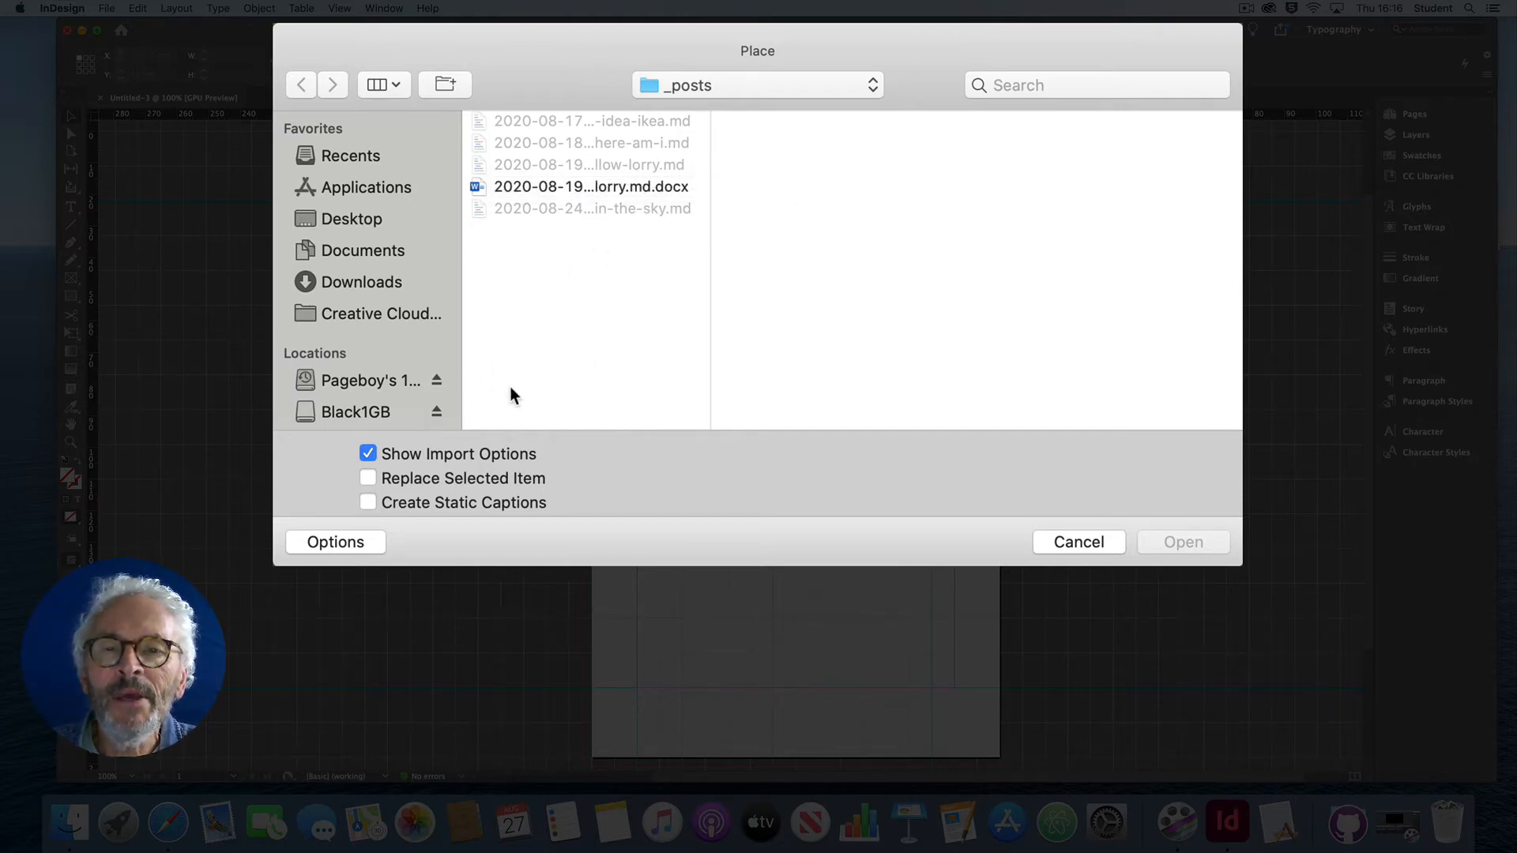
pyautogui.click(332, 542)
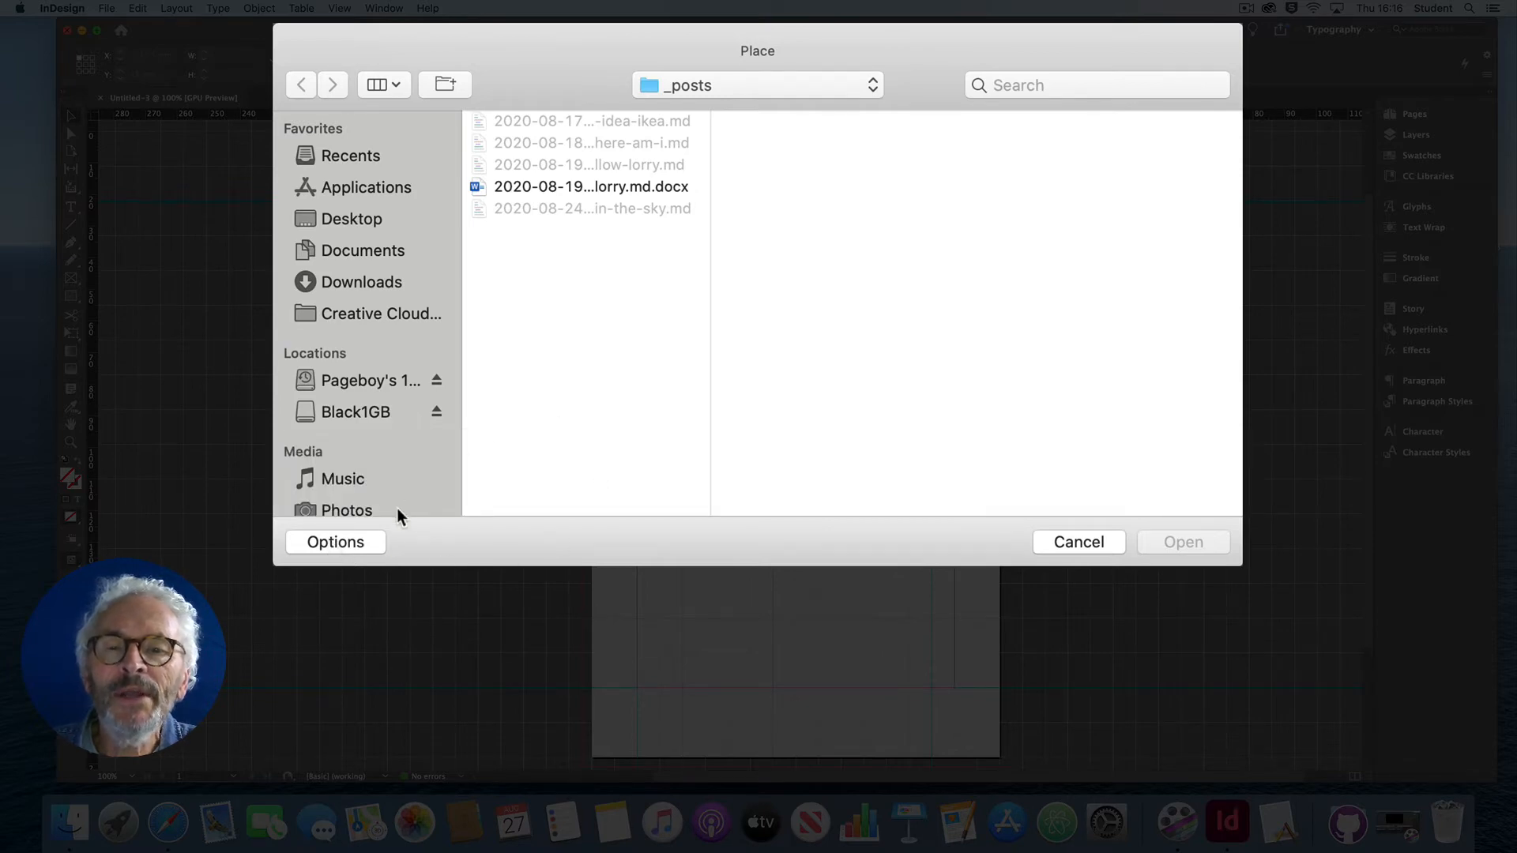
pyautogui.click(357, 541)
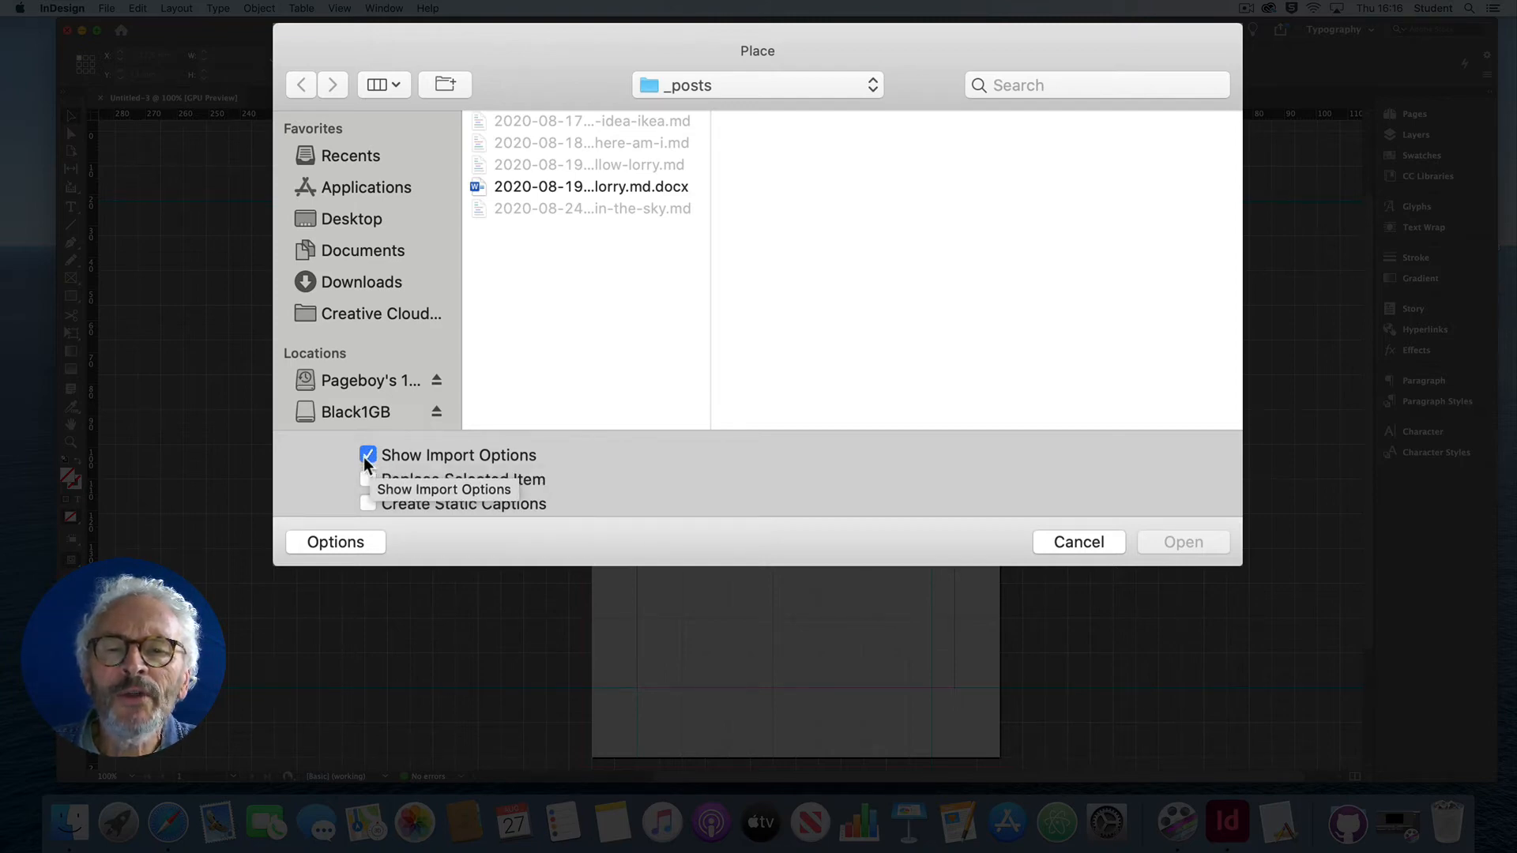
pyautogui.click(605, 185)
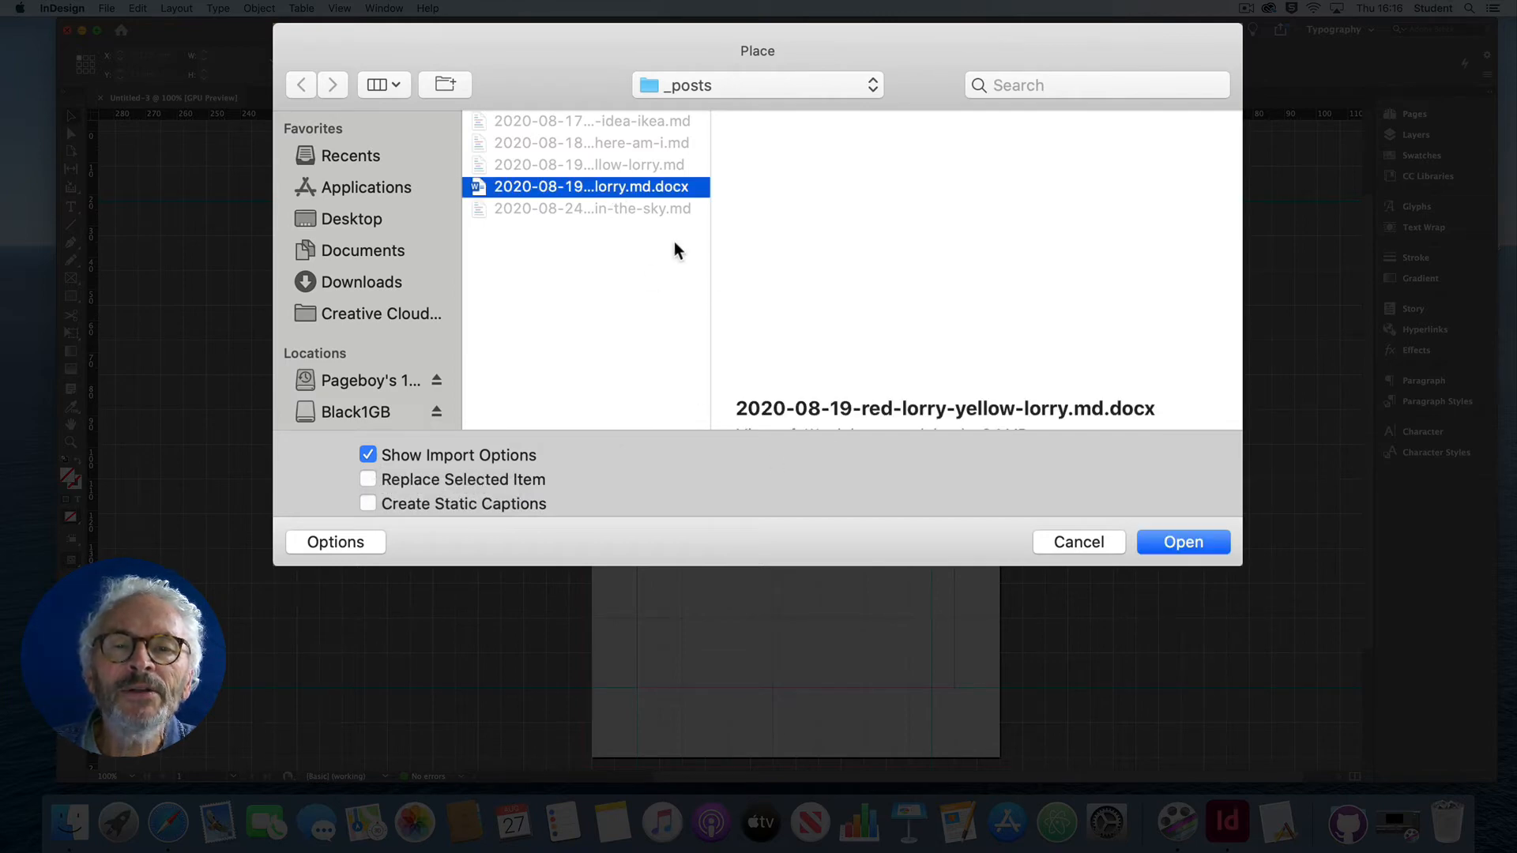
# Step: Import the Word file preserving styles, using InDesign style definitions for conflicts, and autoflow its text from the first page's upper-left margin corner
pyautogui.click(1177, 542)
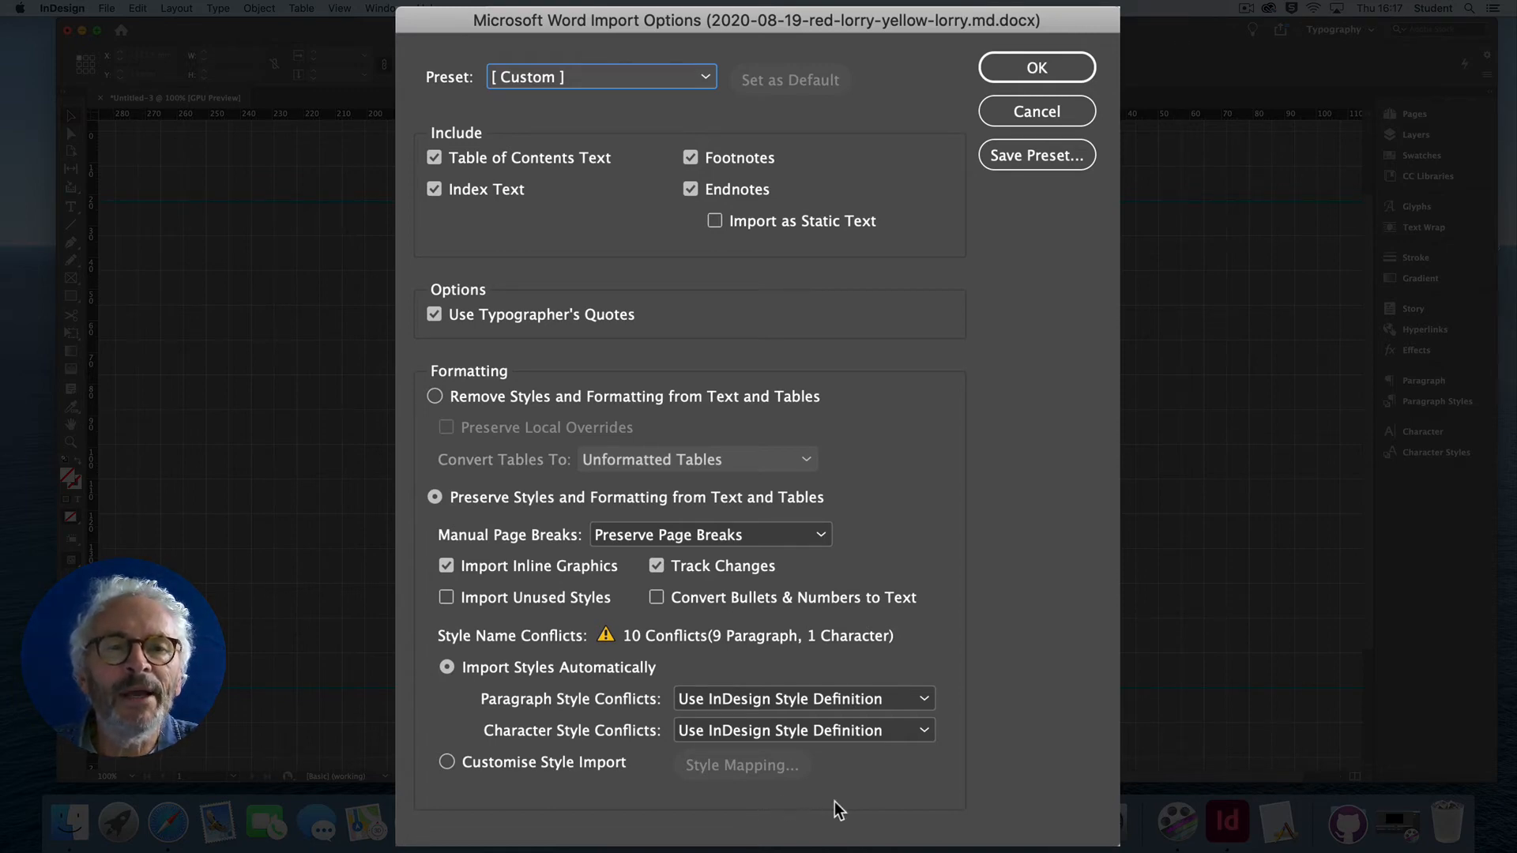
pyautogui.click(1031, 67)
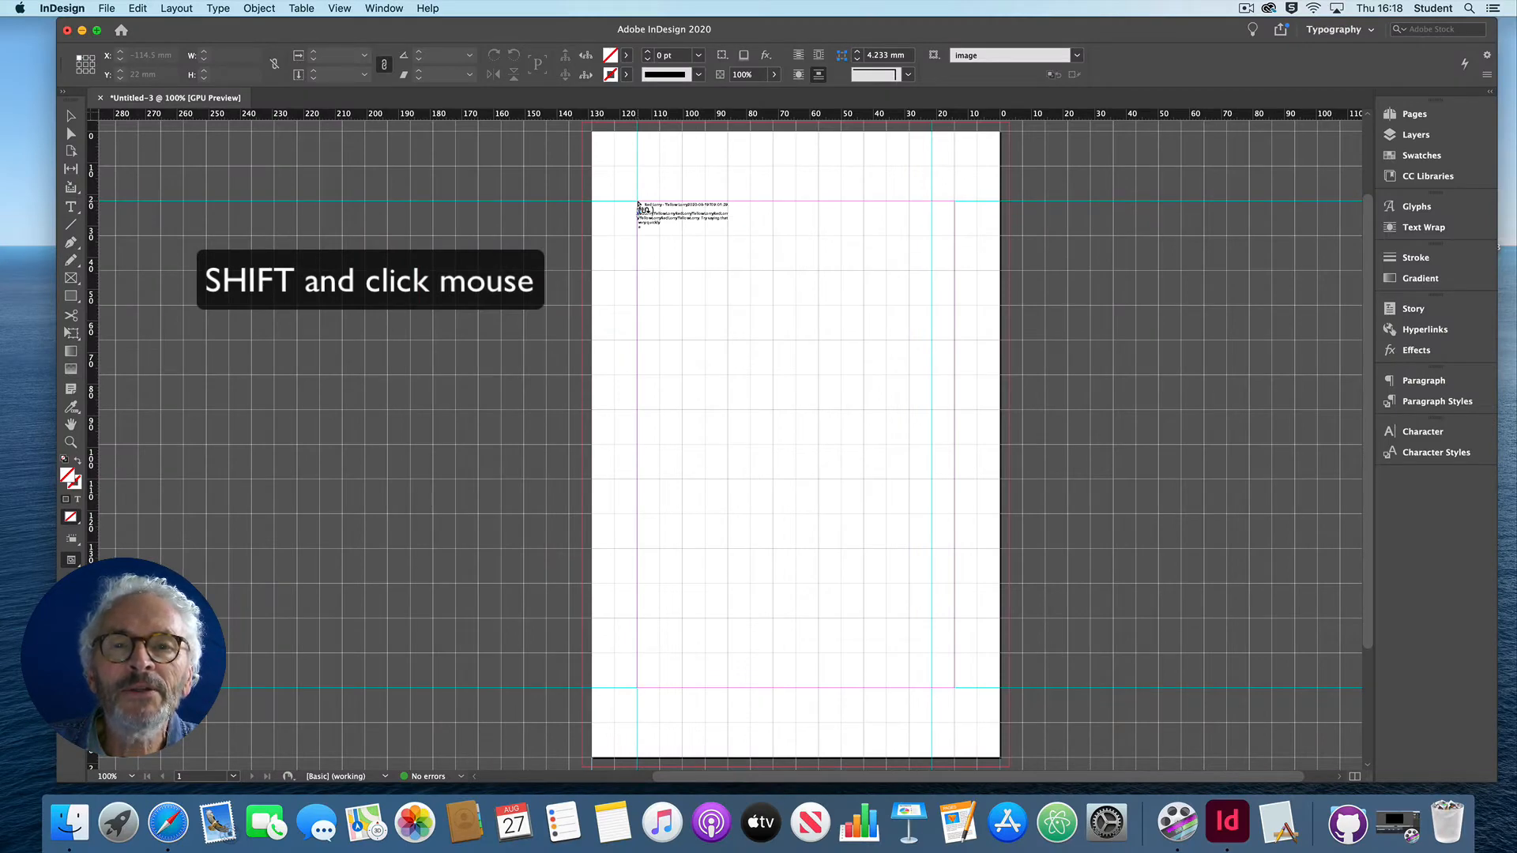
pyautogui.keyDown('shift'); pyautogui.click(638, 205); pyautogui.keyUp('shift')
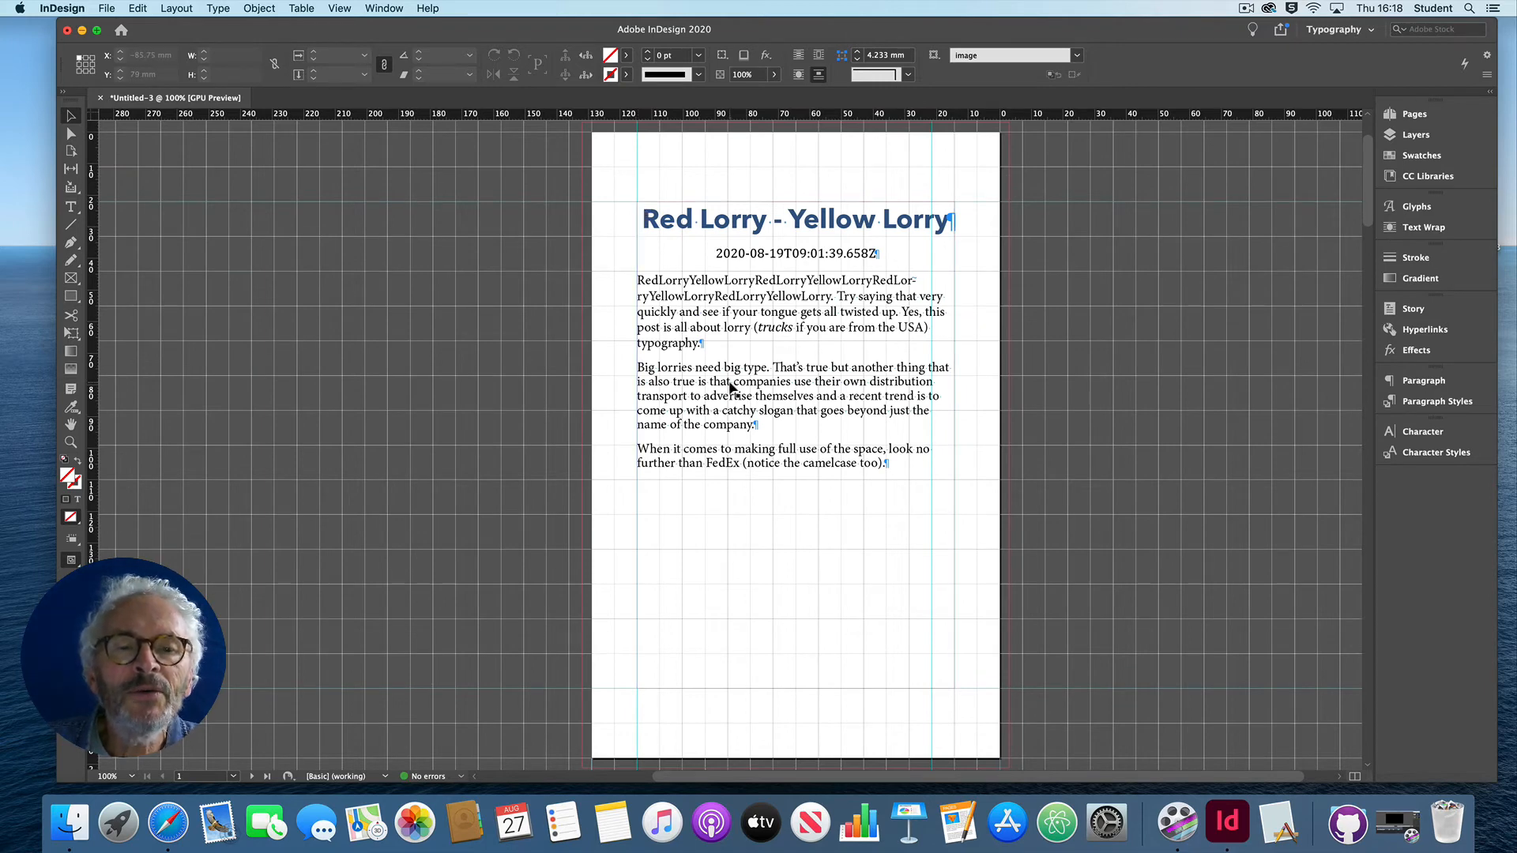
# Step: Review the imported text, headings and images across all the flowed pages, and return to the first page
pyautogui.scroll(-15, 731, 387)
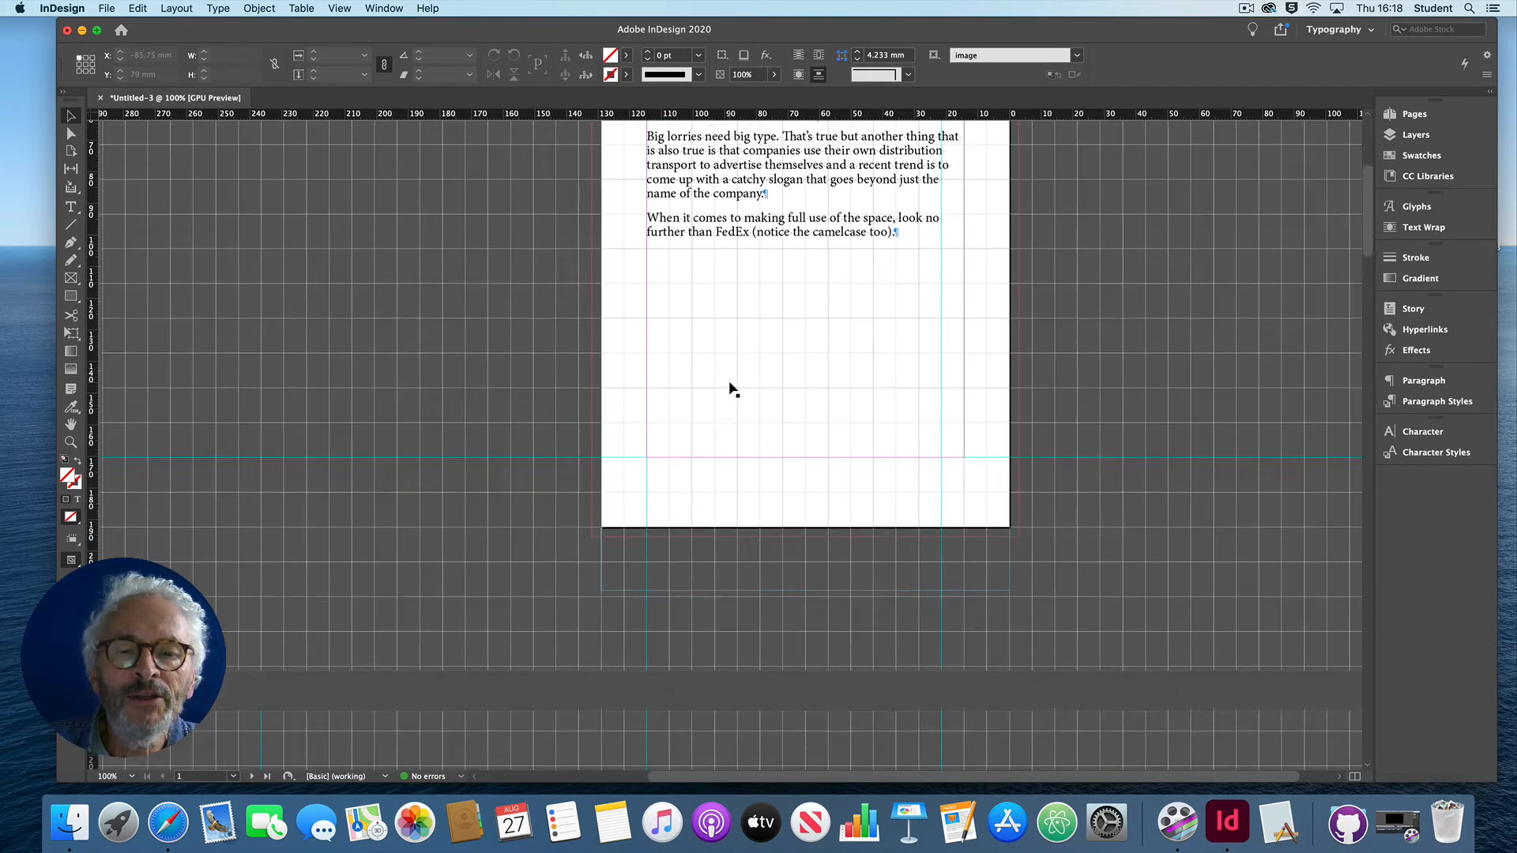
pyautogui.scroll(-8, 731, 387)
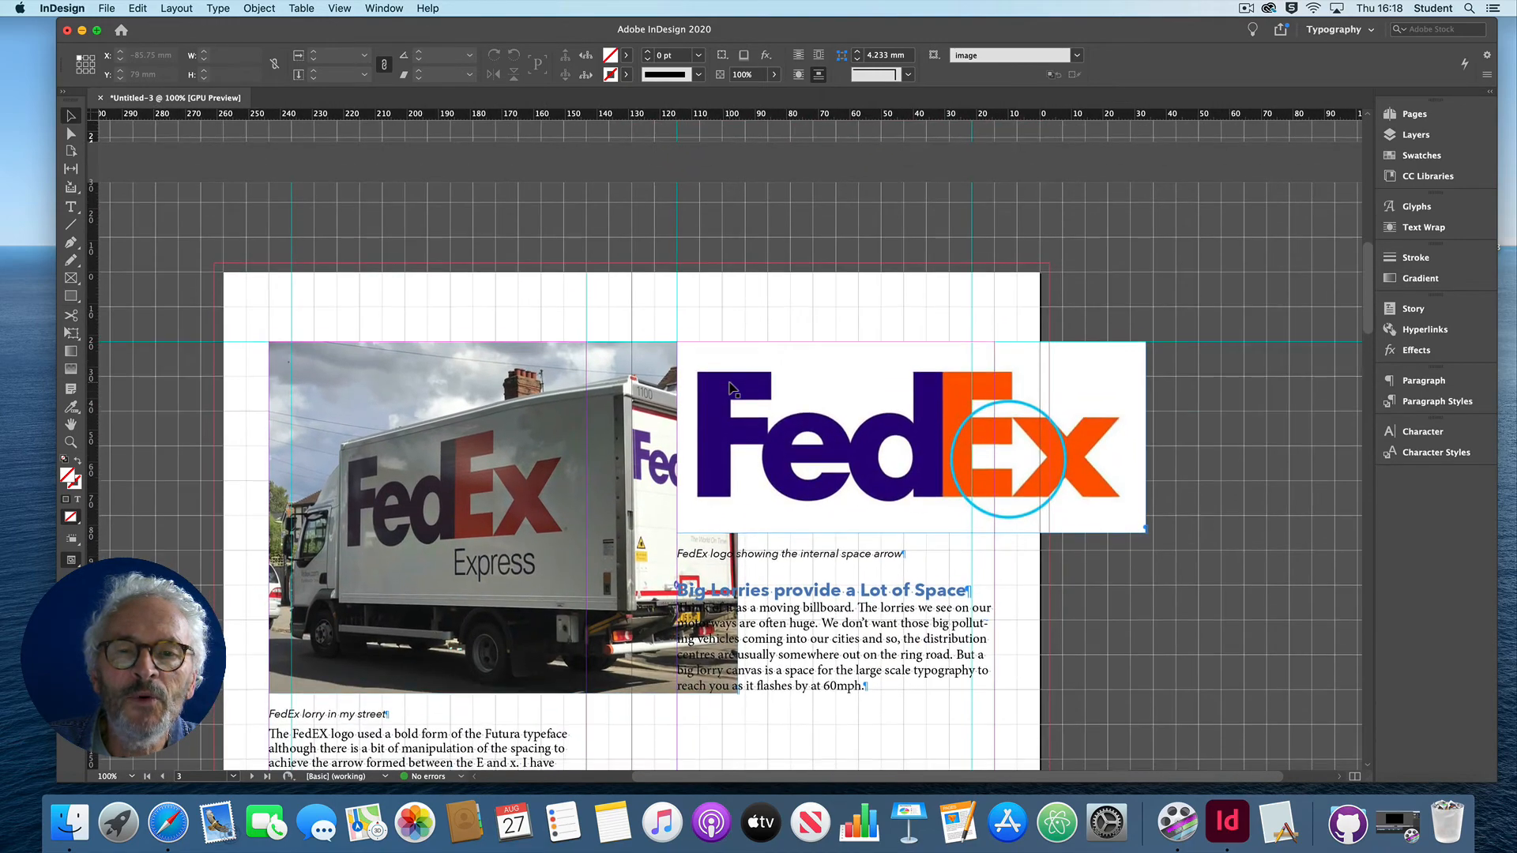
pyautogui.scroll(-8, 731, 387)
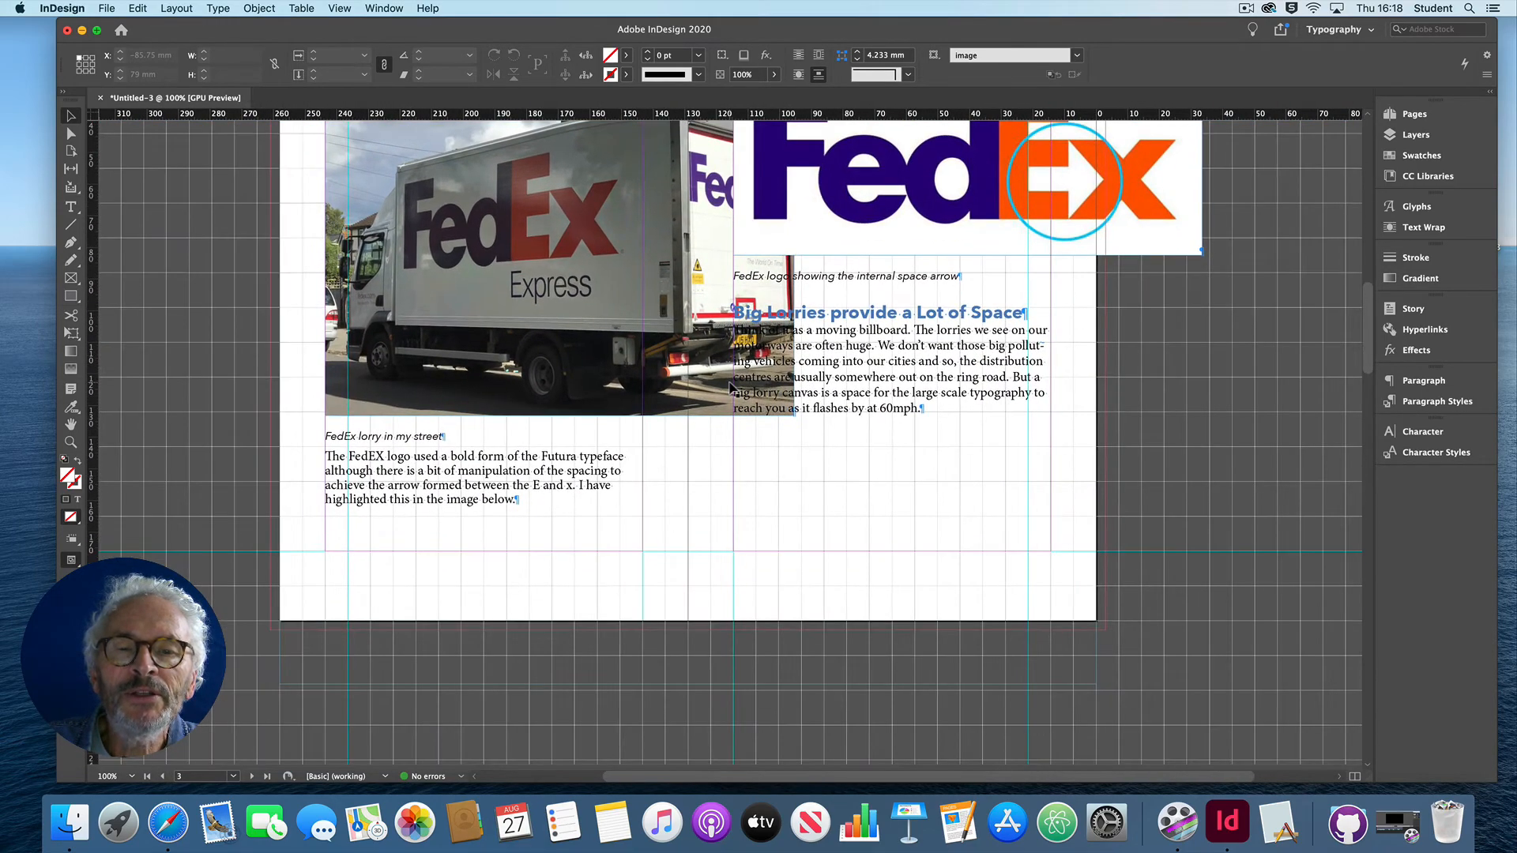
pyautogui.scroll(-10, 730, 388)
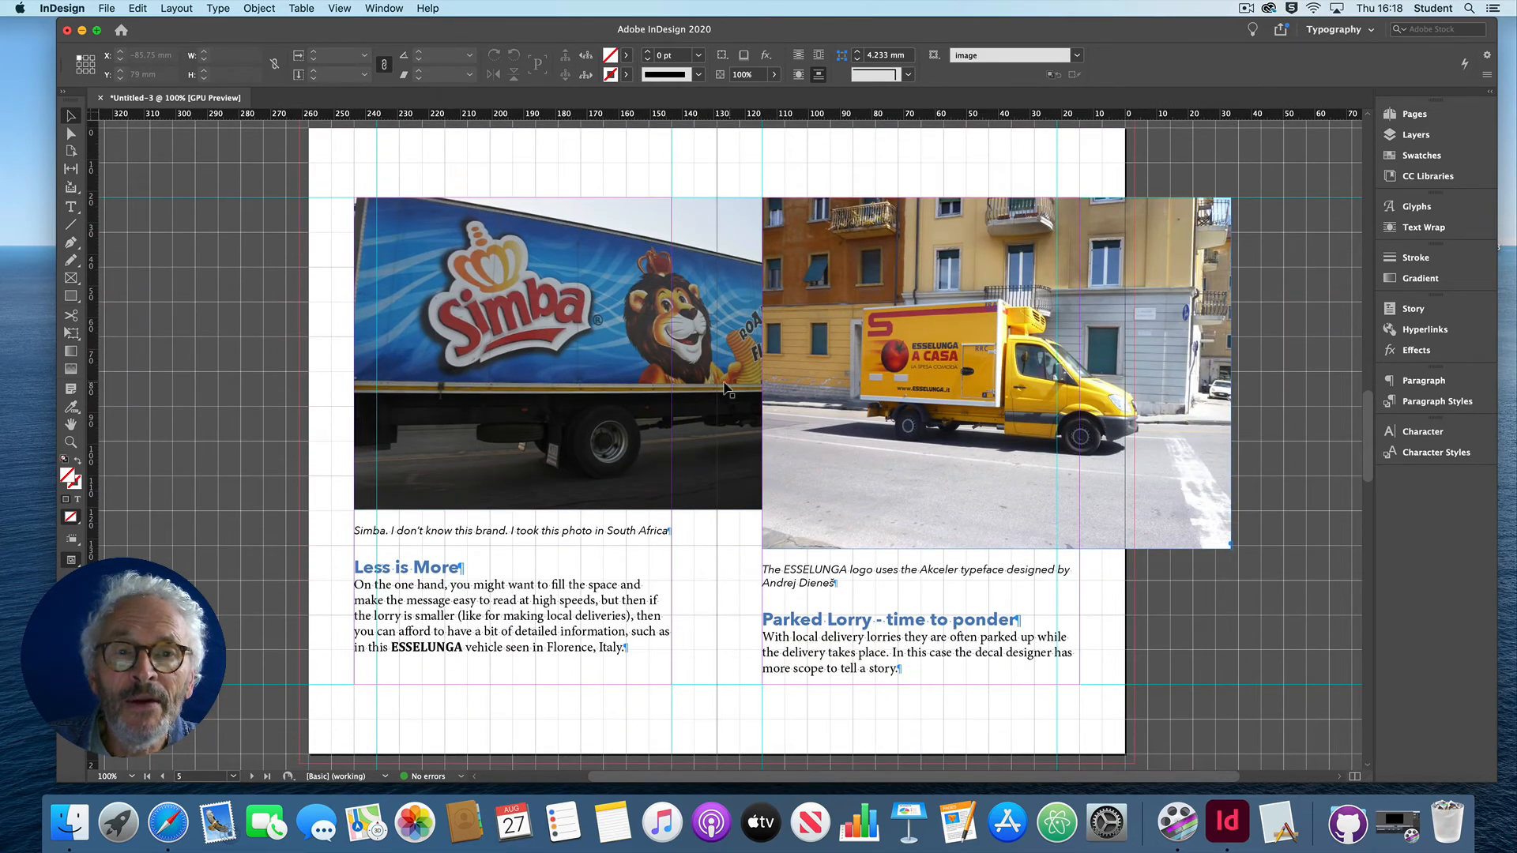
pyautogui.scroll(-10, 706, 387)
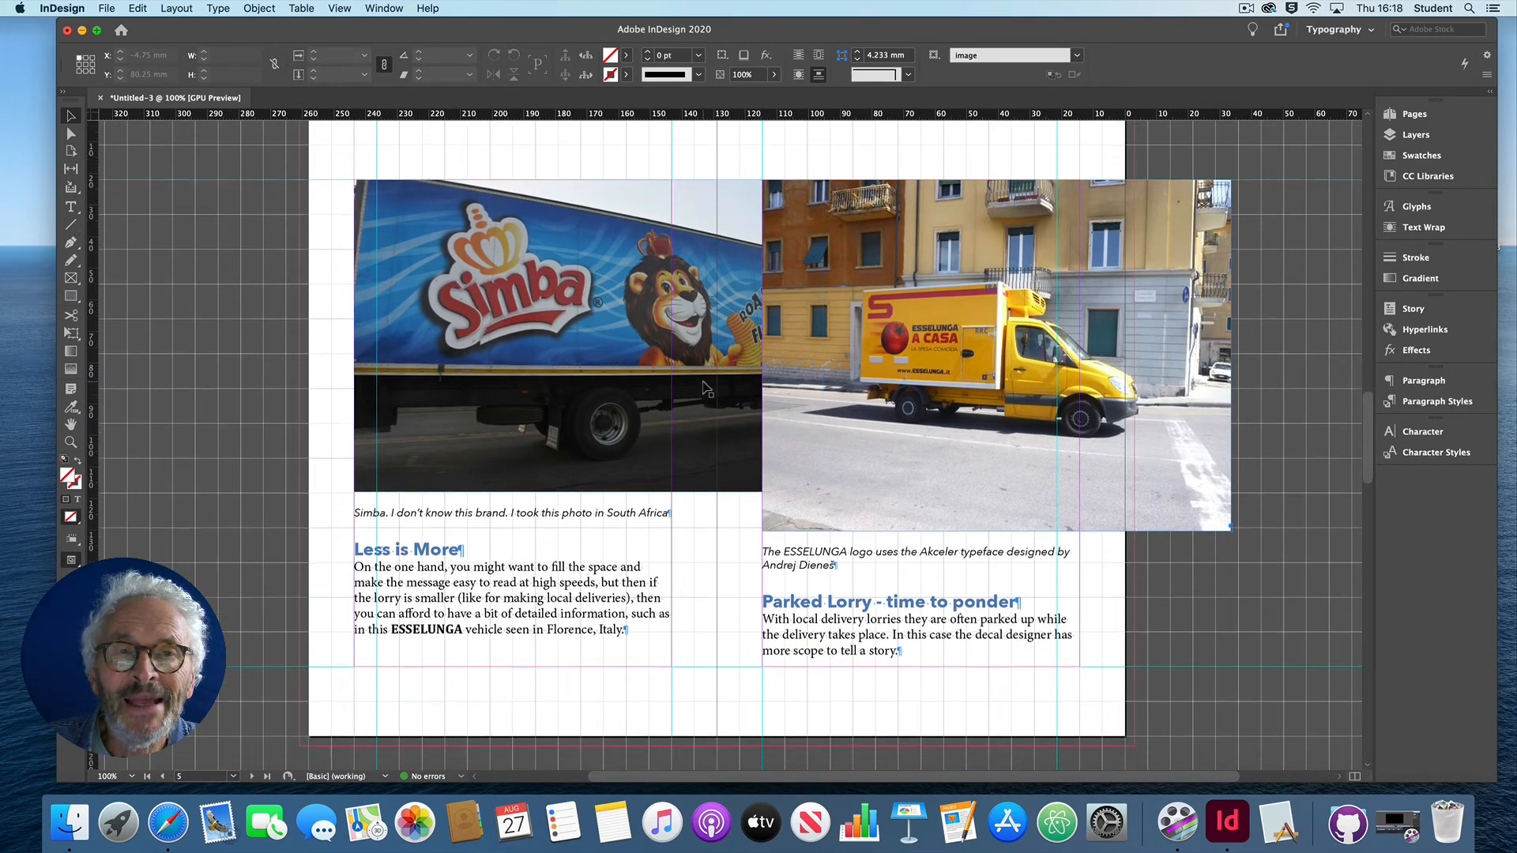
pyautogui.scroll(-3, 705, 388)
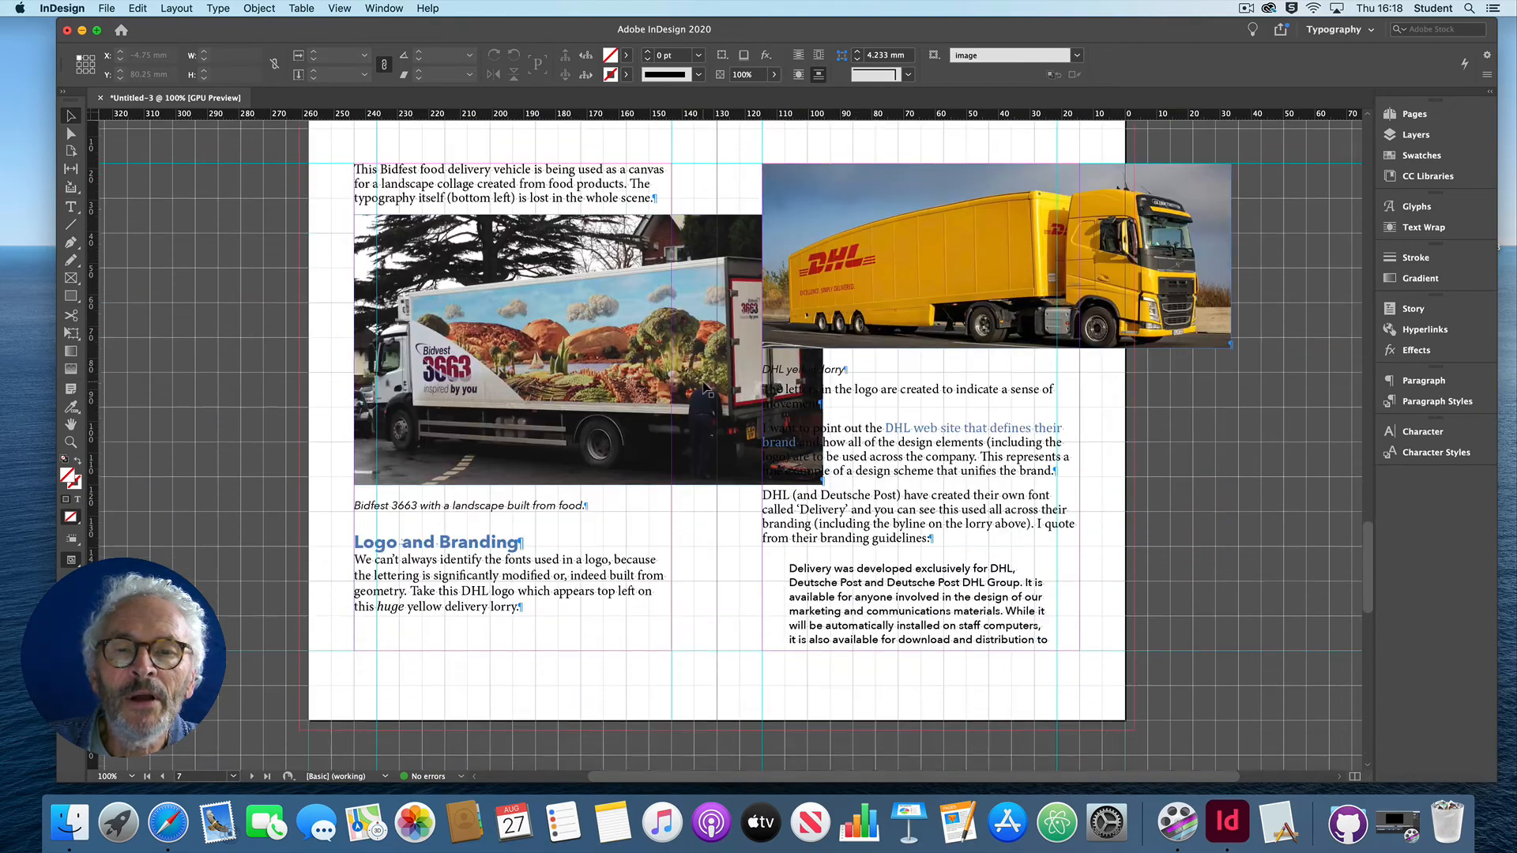
pyautogui.scroll(-14, 706, 387)
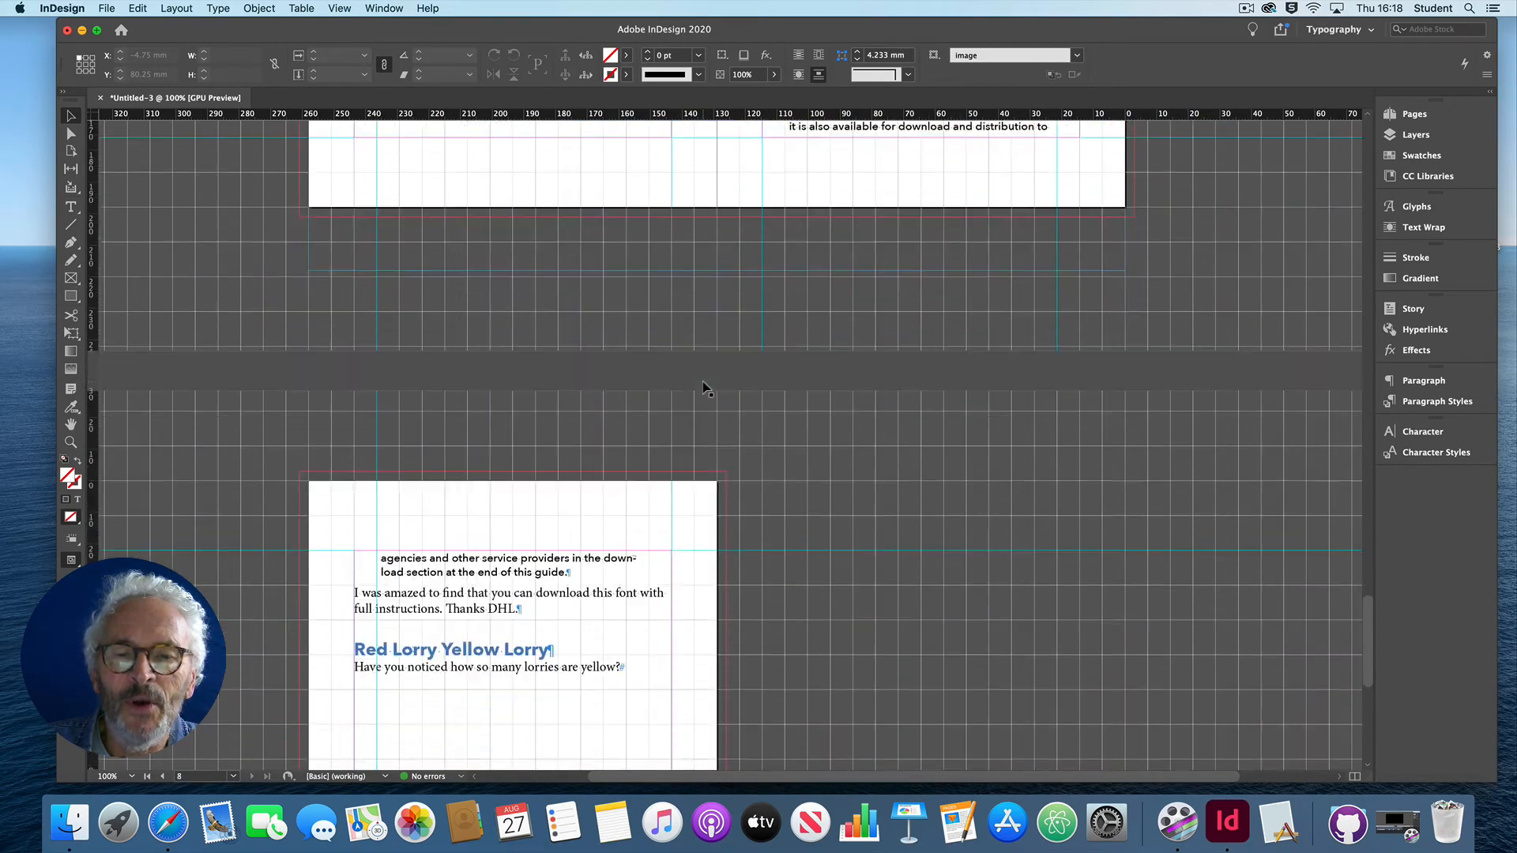
pyautogui.scroll(20, 705, 387)
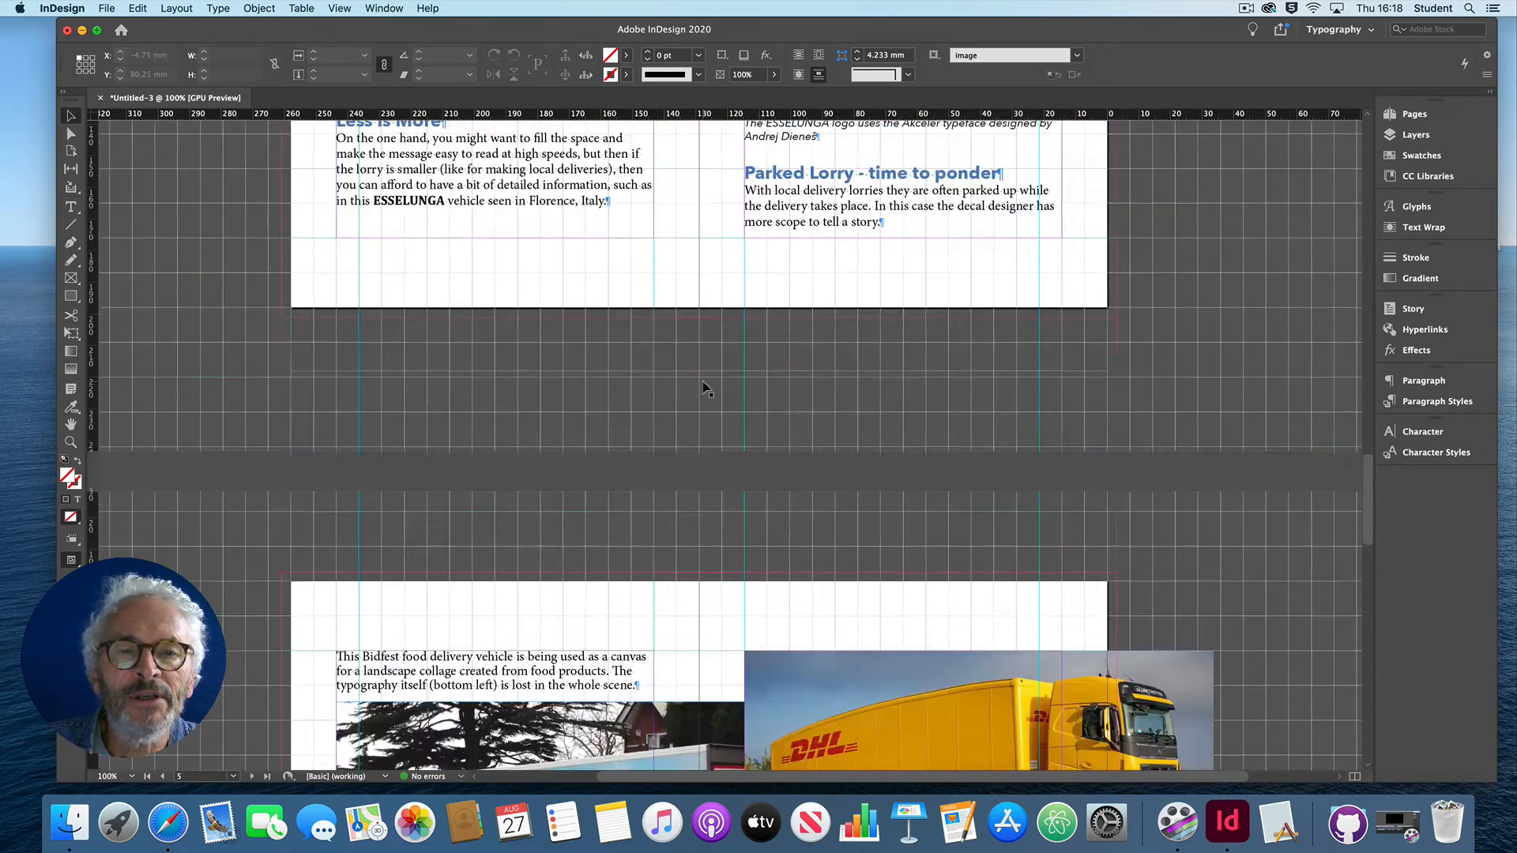
pyautogui.scroll(20, 706, 387)
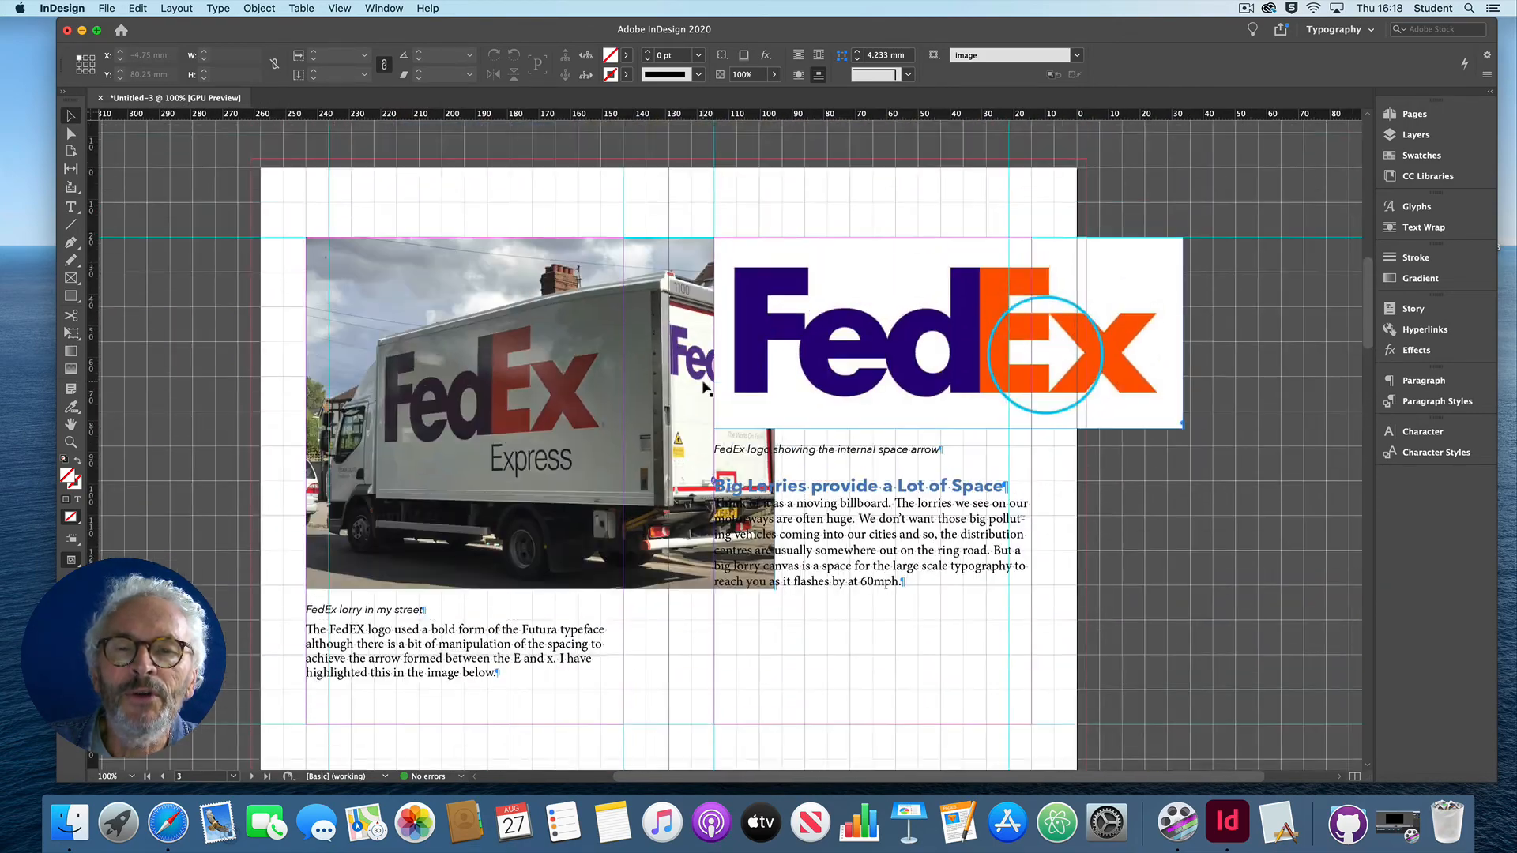
pyautogui.scroll(15, 706, 387)
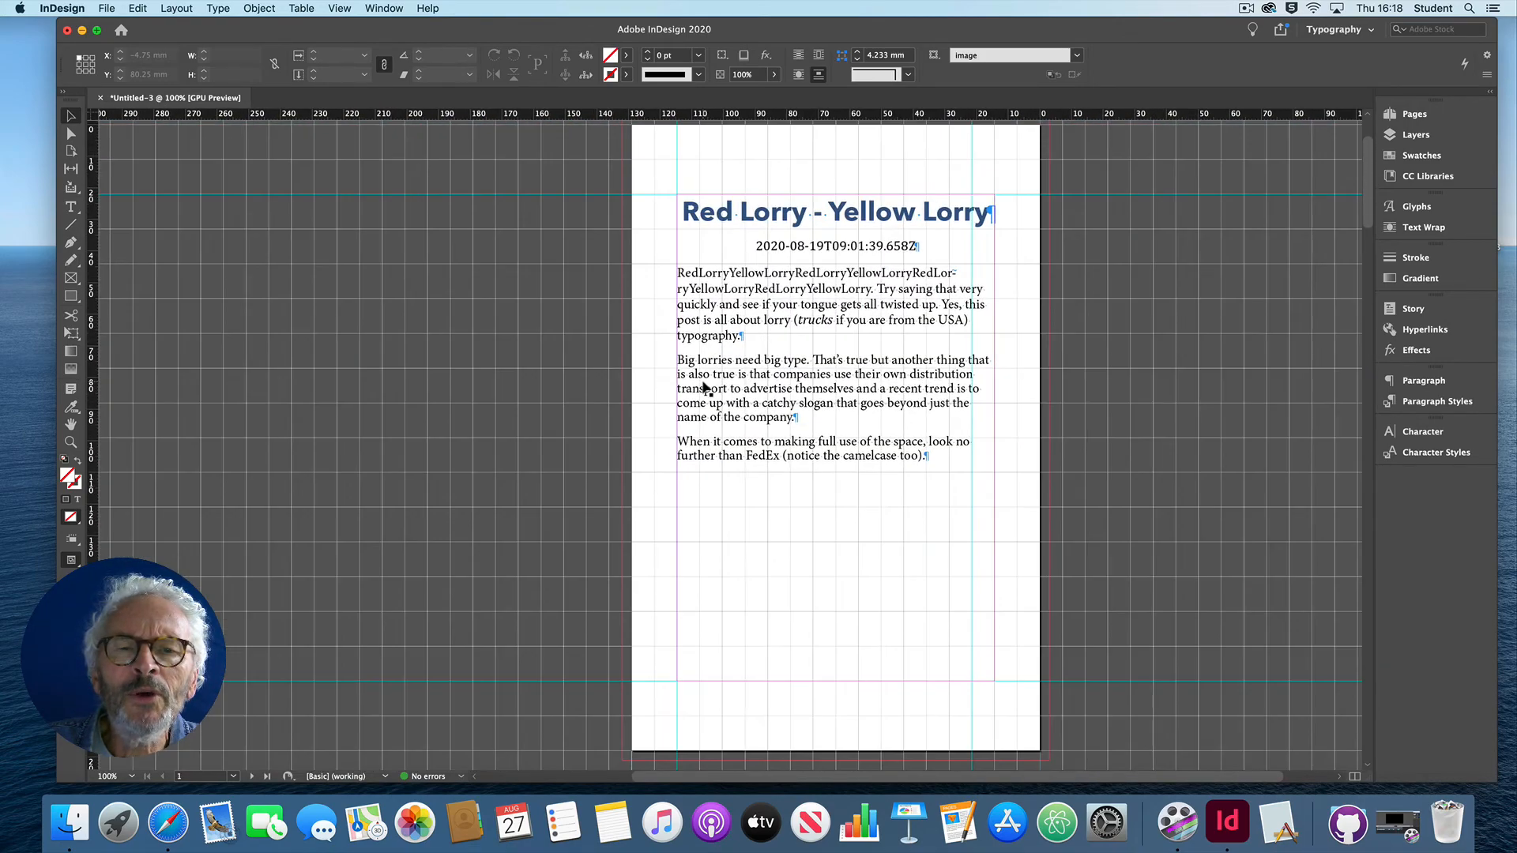
pyautogui.hscroll(3, 706, 388)
pyautogui.scroll(1, 706, 387)
pyautogui.hscroll(1, 706, 388)
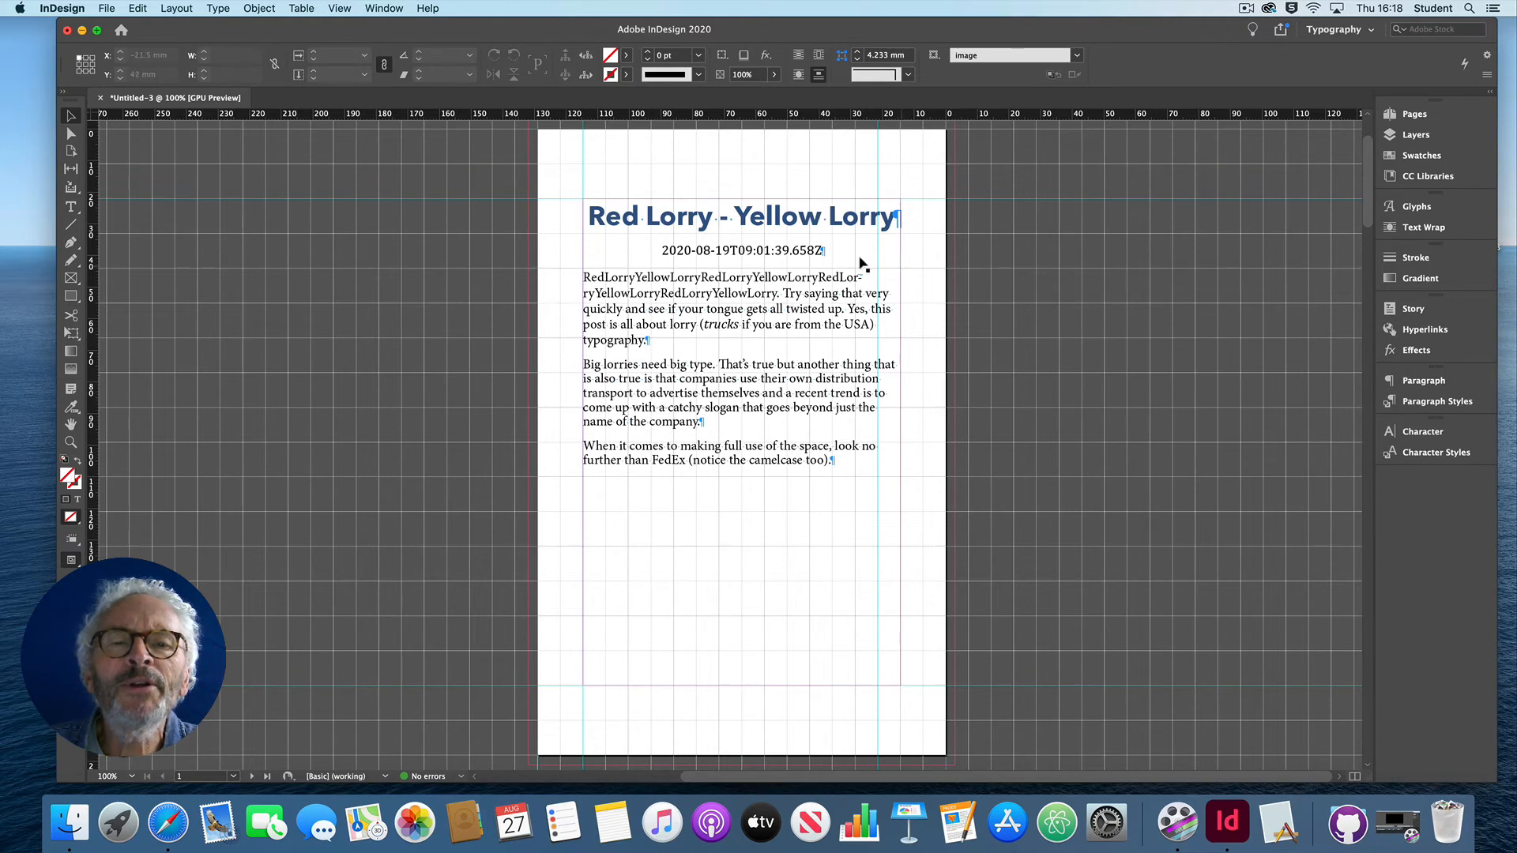
# Step: Delete the date line 2020-08-19T09:01:39.658Z beneath the Red Lorry - Yellow Lorry title, including its paragraph break
pyautogui.click(824, 253)
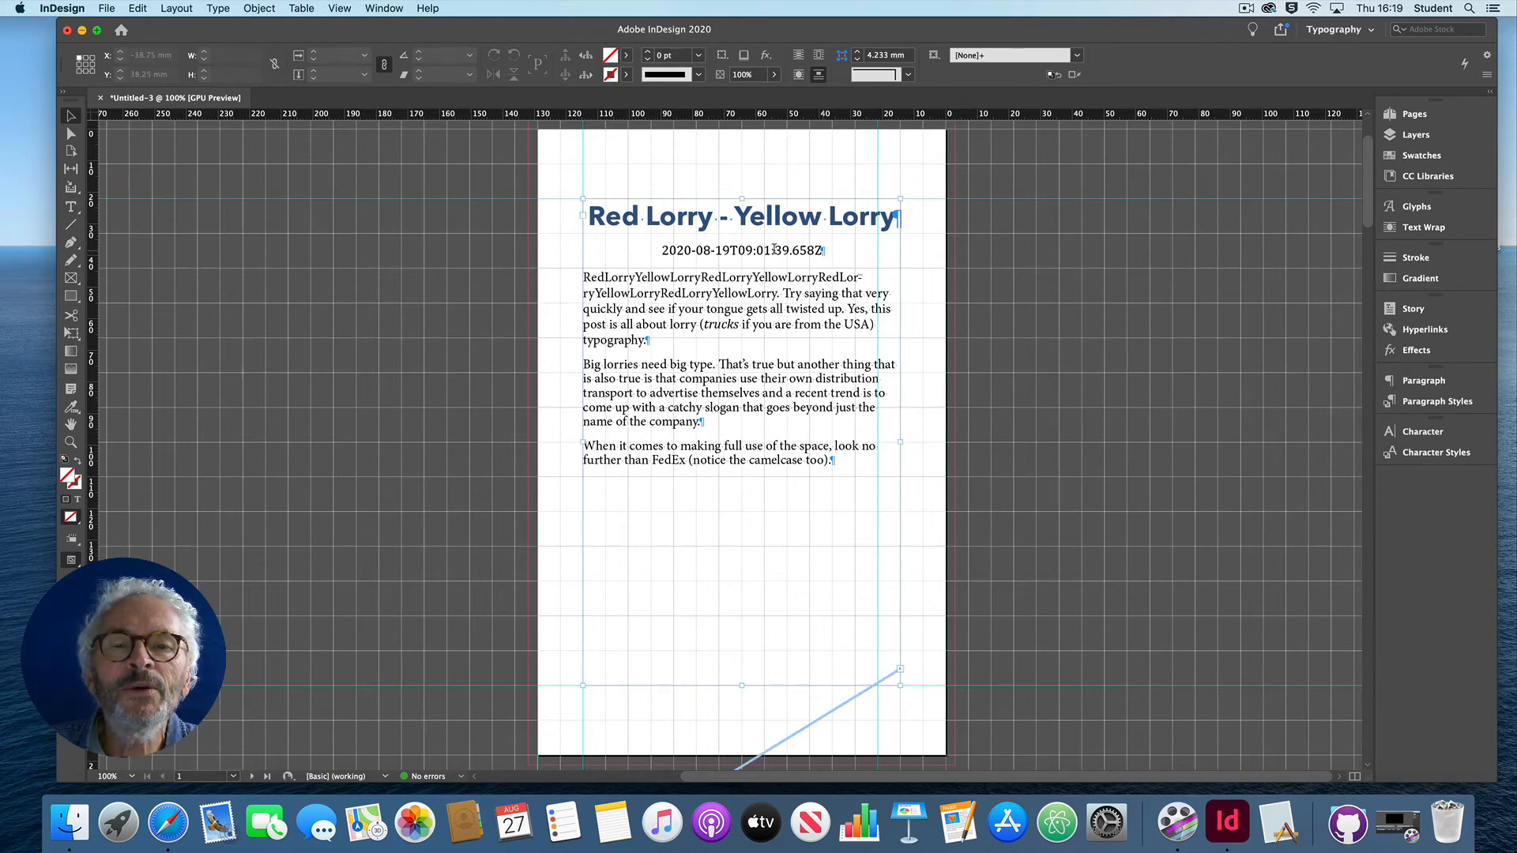
pyautogui.doubleClick(794, 257)
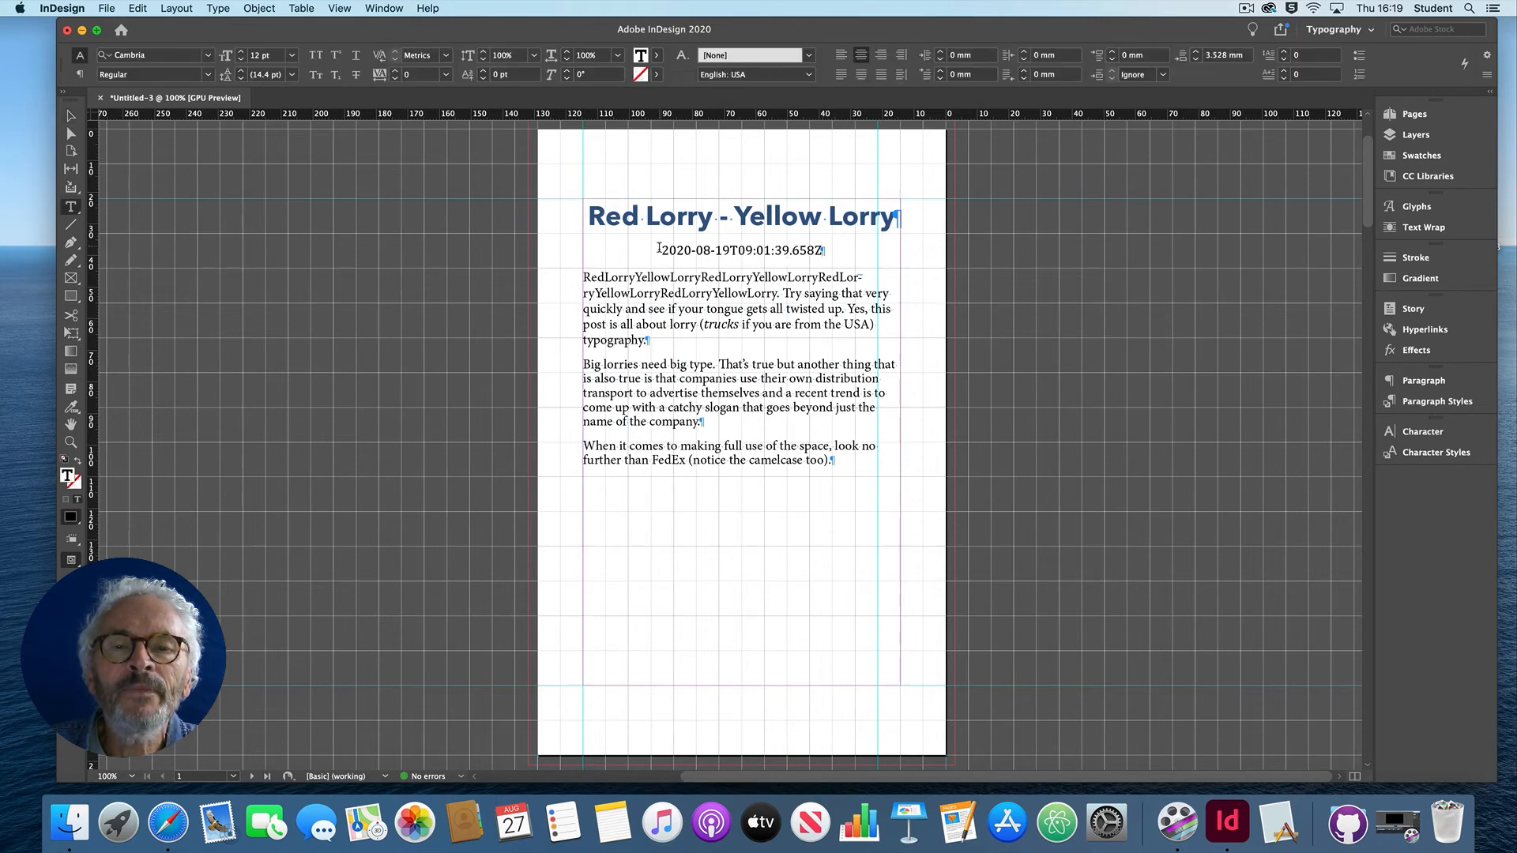
pyautogui.moveTo(661, 251); pyautogui.dragTo(824, 251)
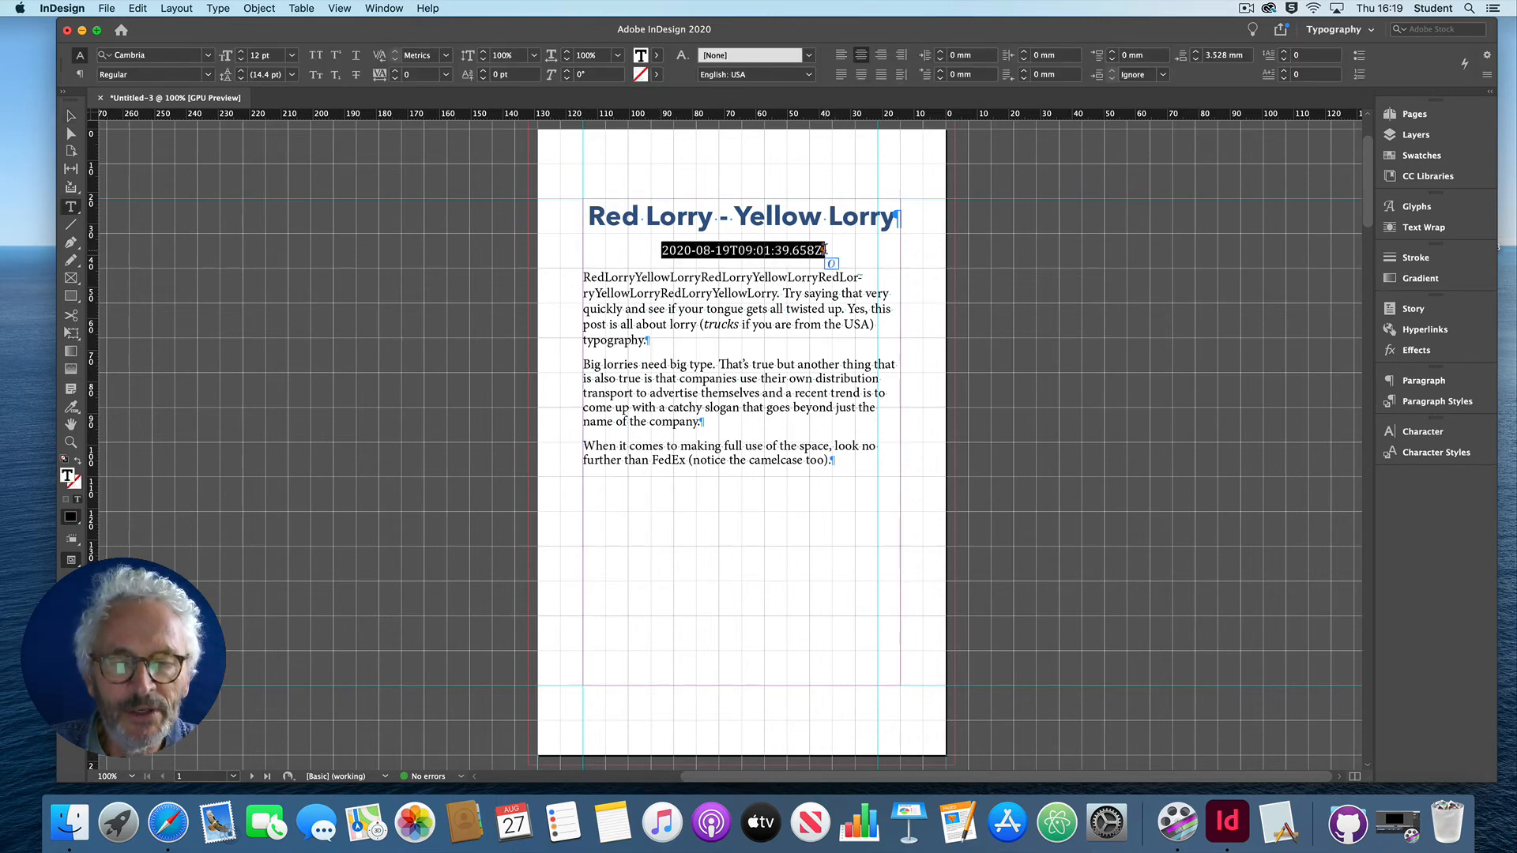
pyautogui.press('BackSpace')
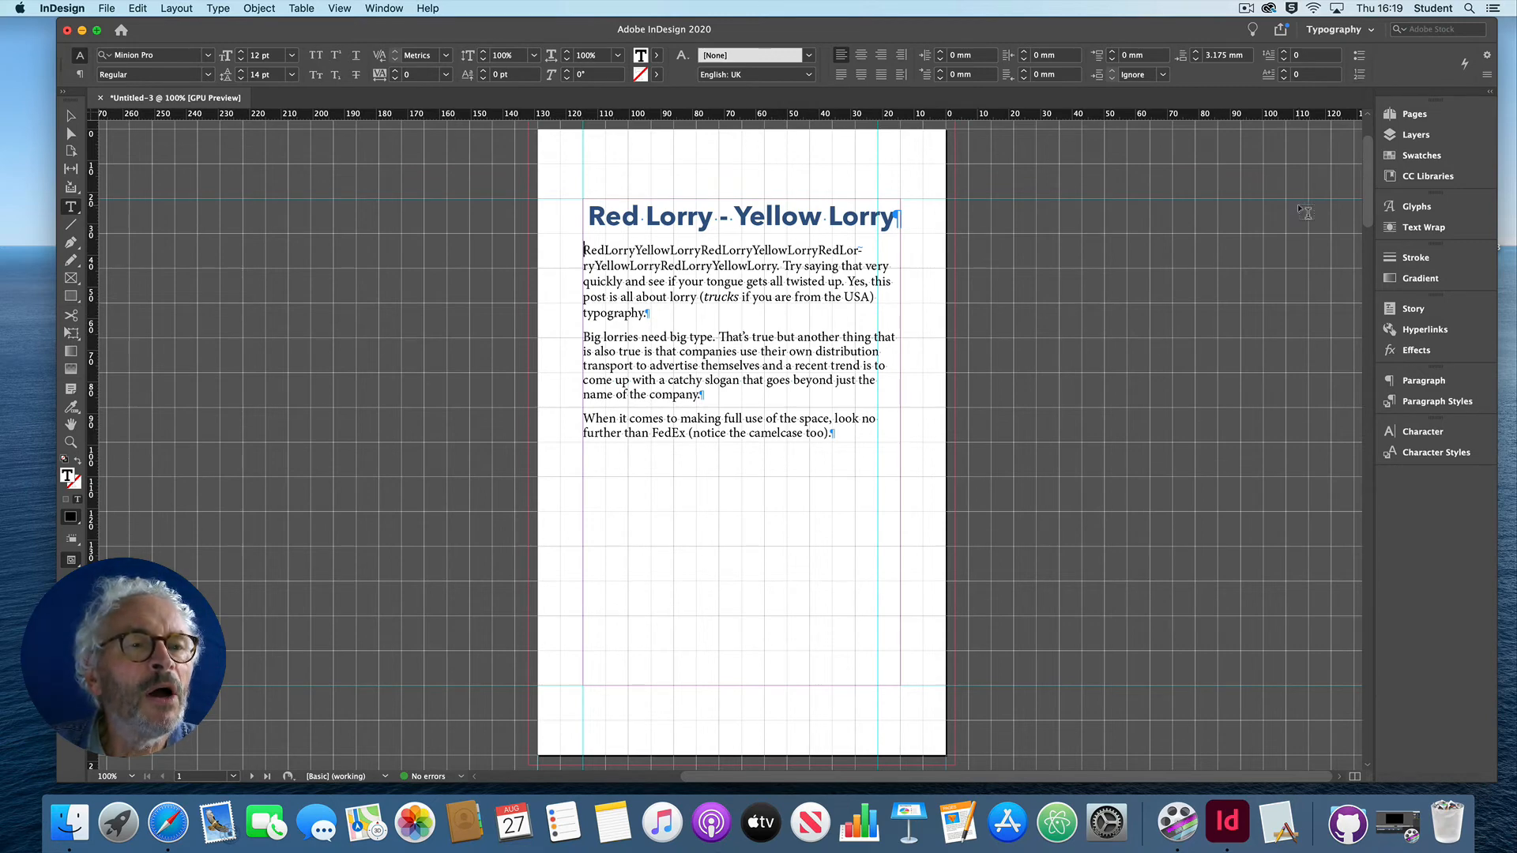
# Step: Display the full Paragraph Styles list as a floating window beside the first page's text
pyautogui.click(1410, 403)
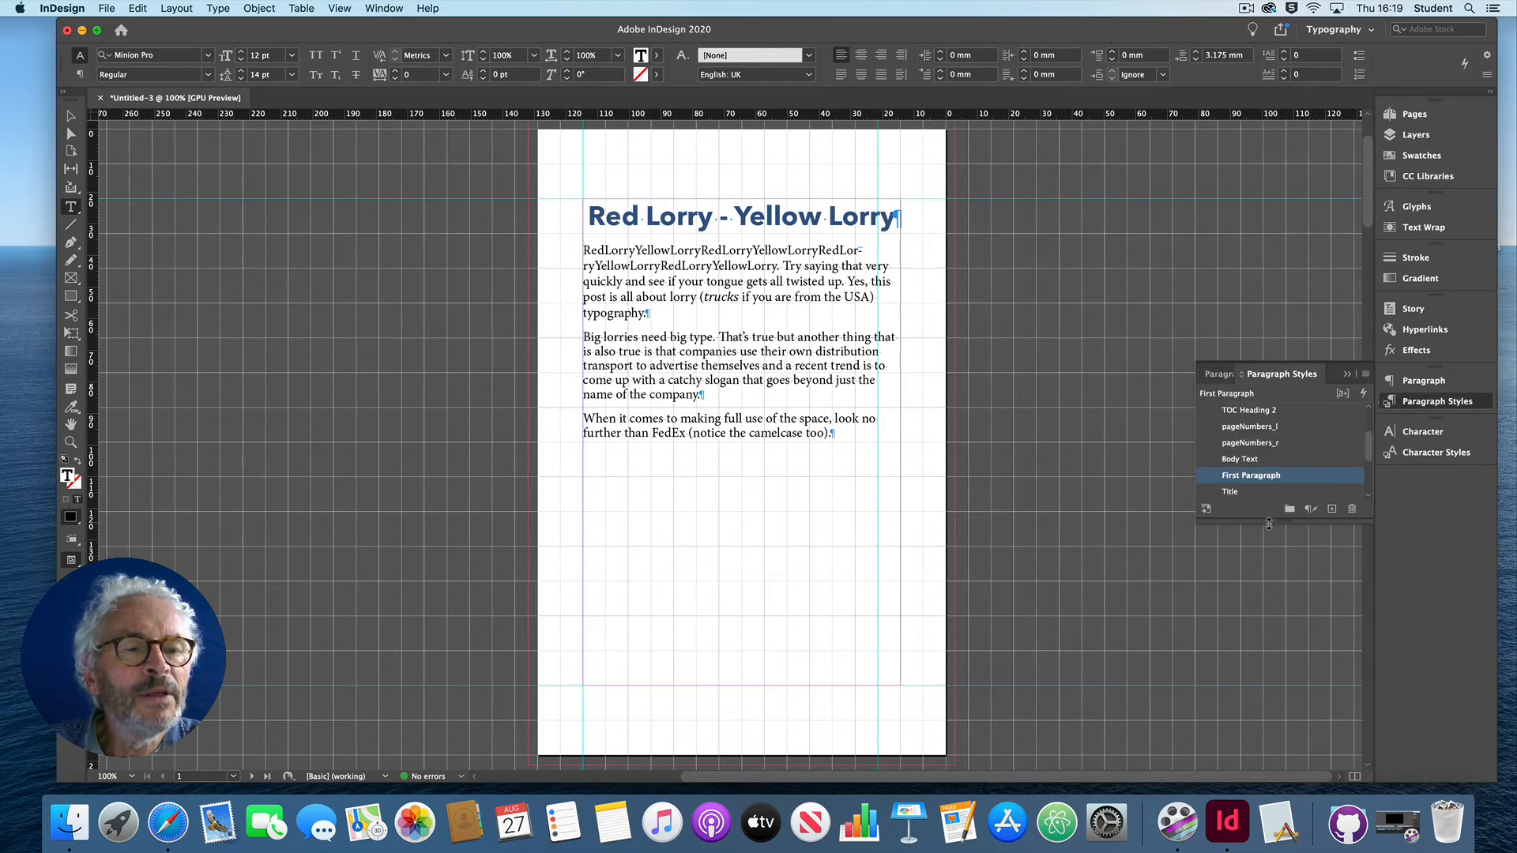
pyautogui.moveTo(1287, 519); pyautogui.dragTo(1282, 705)
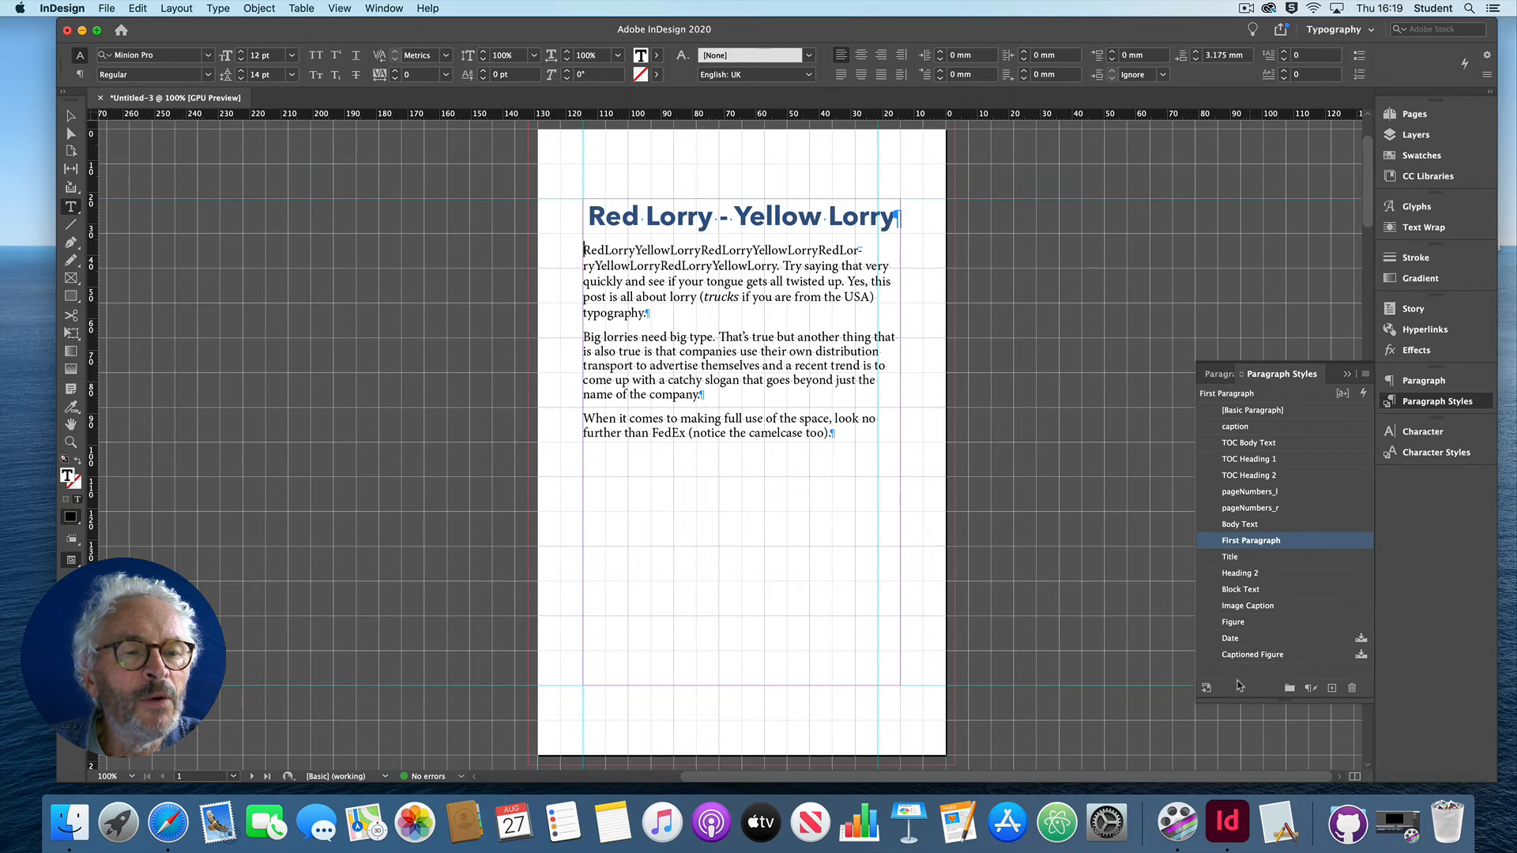
pyautogui.click(715, 266)
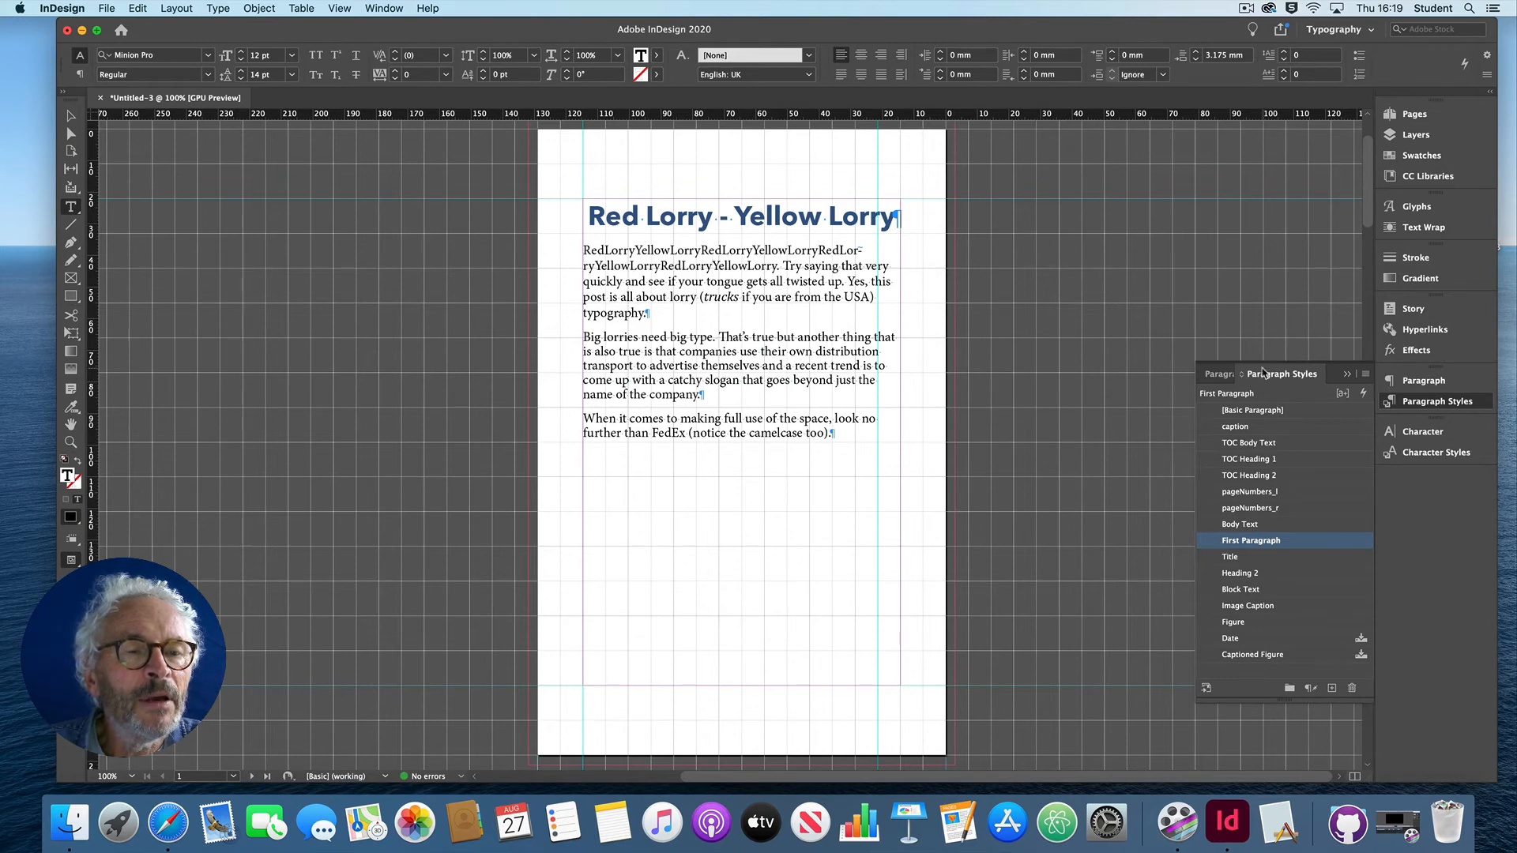
pyautogui.moveTo(1267, 375); pyautogui.dragTo(942, 261)
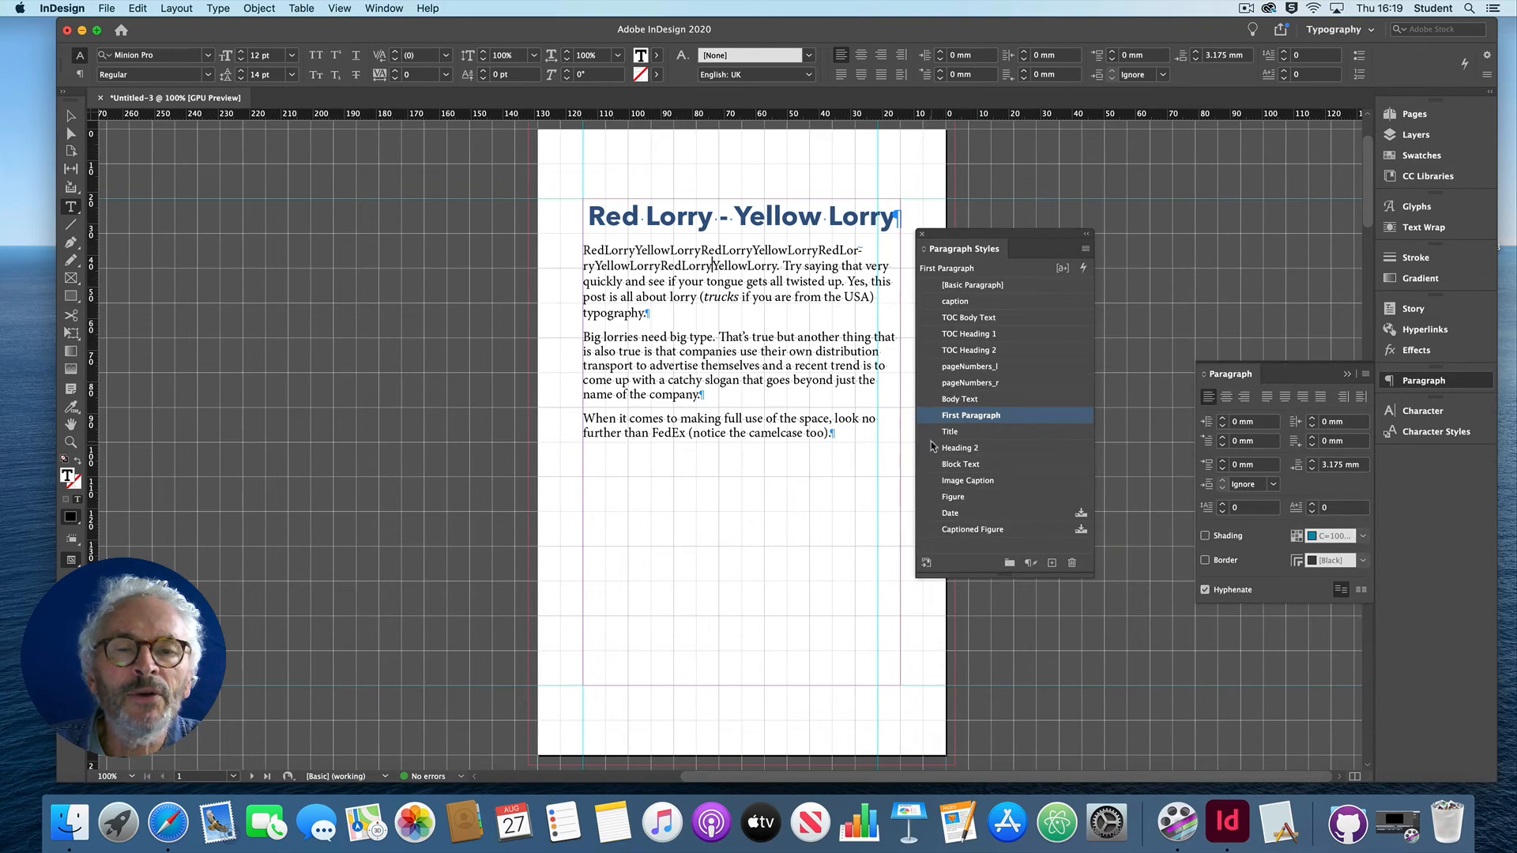
# Step: Check which paragraph styles are applied to the second paragraph, the title and the Big Lorries provide a Lot of Space heading
pyautogui.click(669, 351)
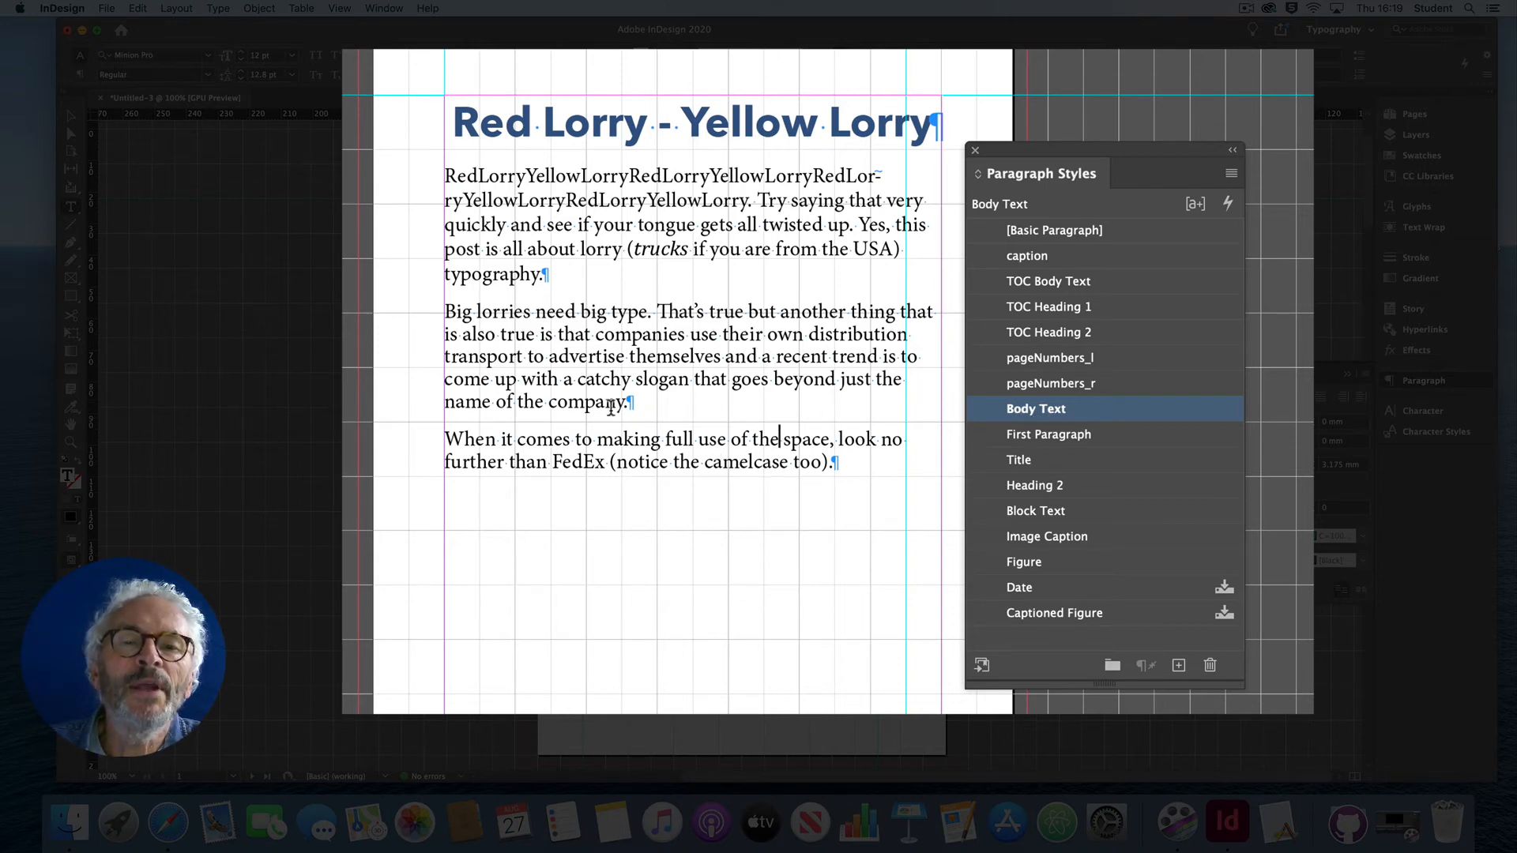
pyautogui.click(715, 135)
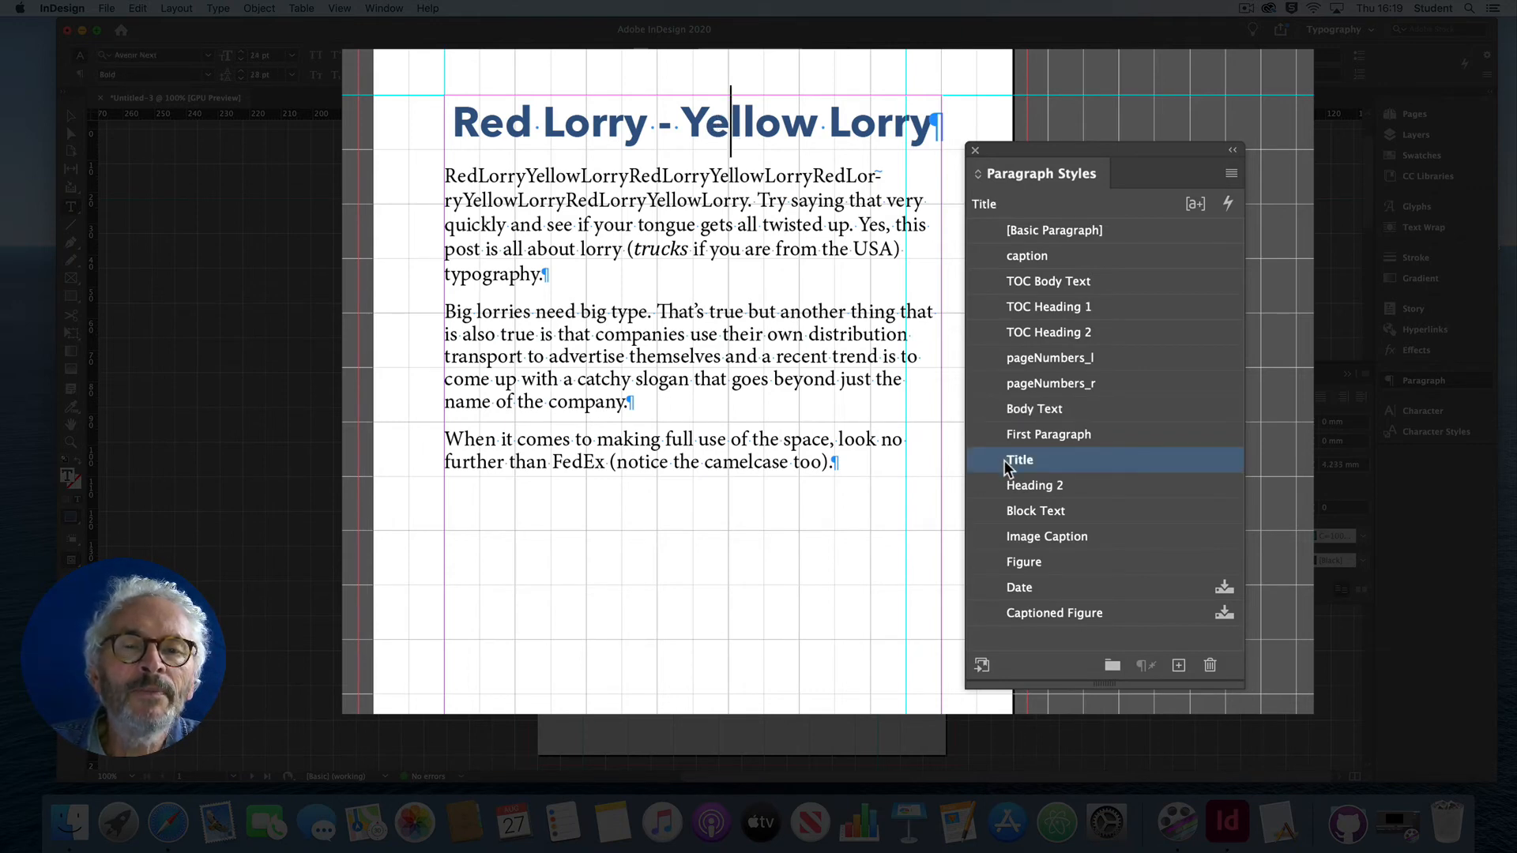
pyautogui.scroll(-3, 664, 388)
pyautogui.scroll(-15, 664, 388)
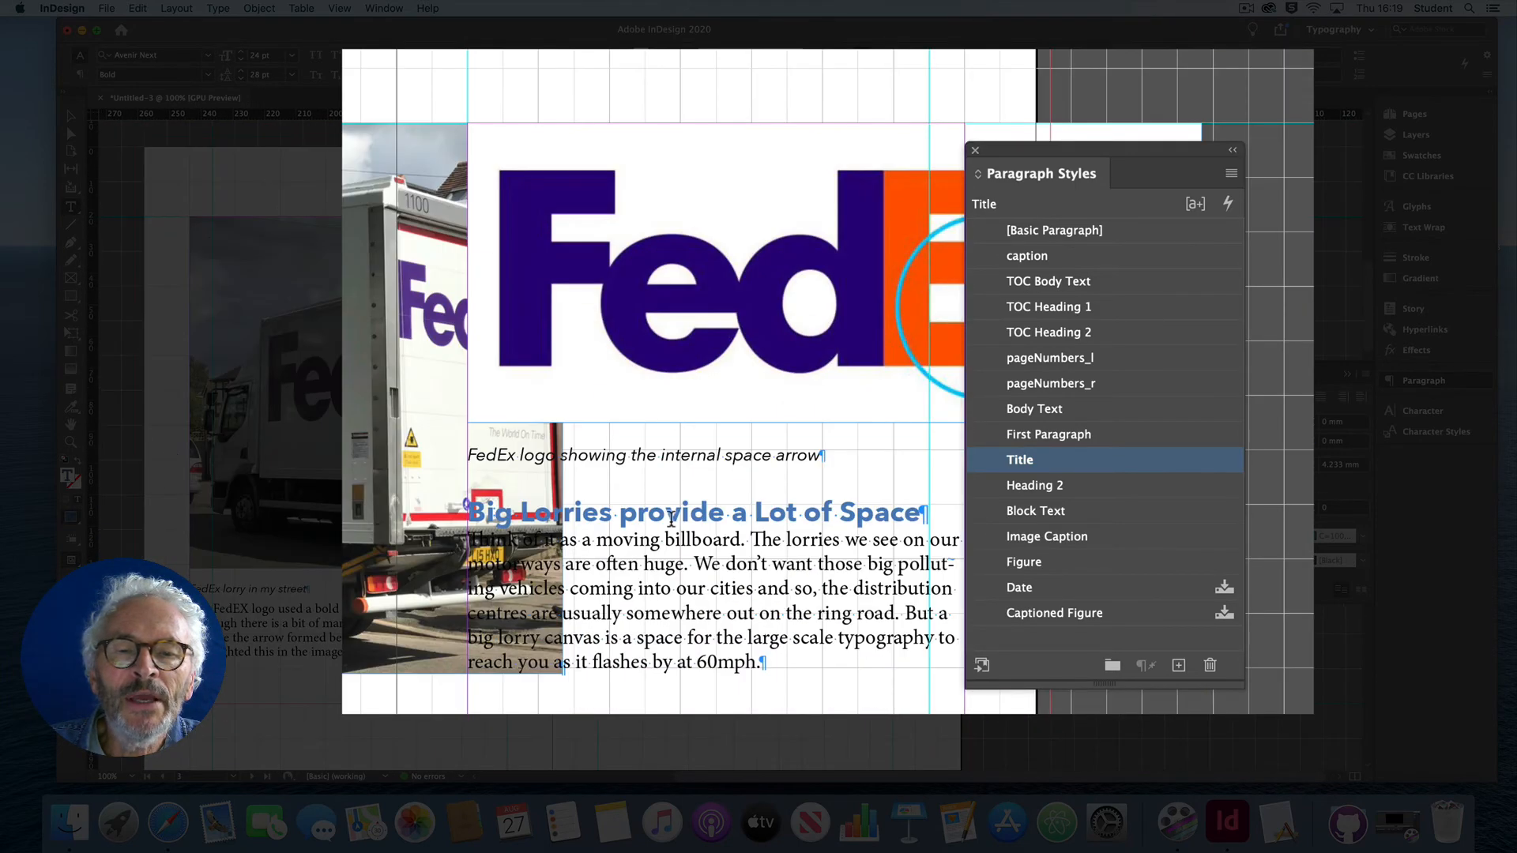
pyautogui.click(684, 512)
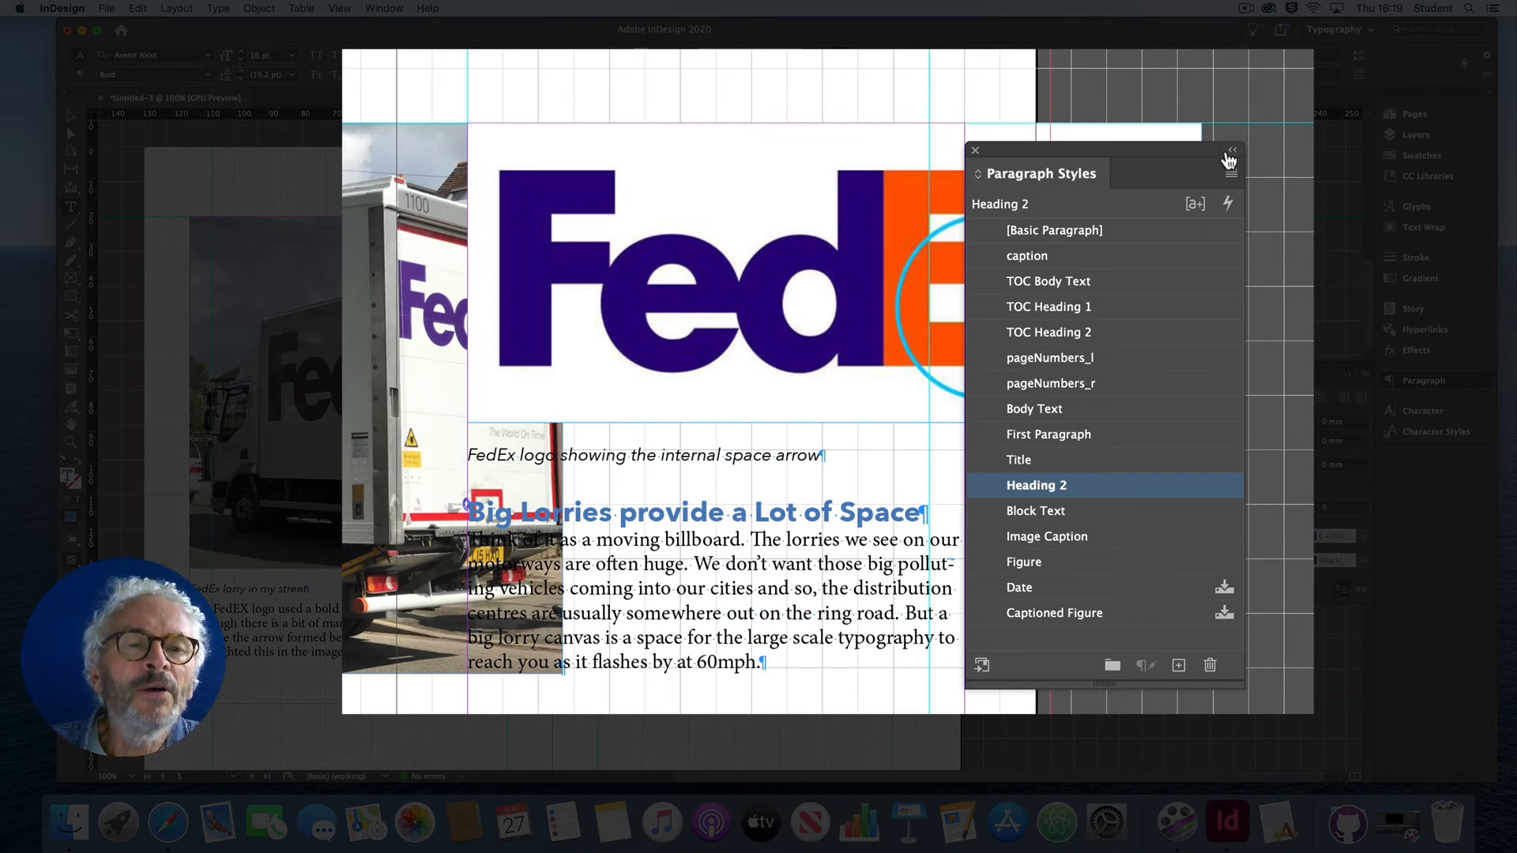
# Step: Dock the Paragraph Styles list back into its group and collapse it
pyautogui.click(1229, 155)
pyautogui.moveTo(1087, 147); pyautogui.dragTo(1381, 381)
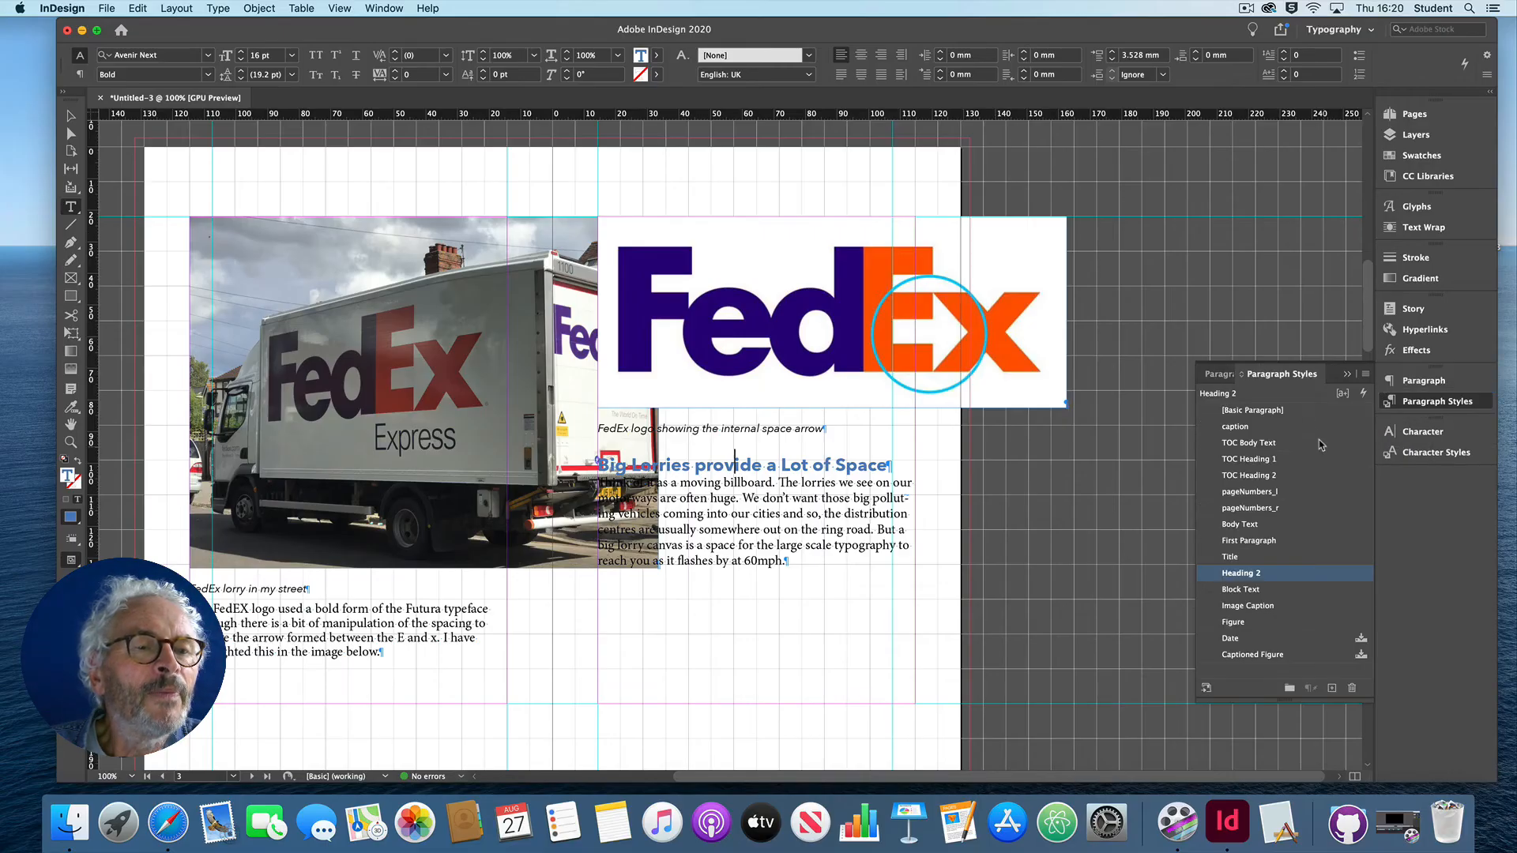
pyautogui.click(1347, 377)
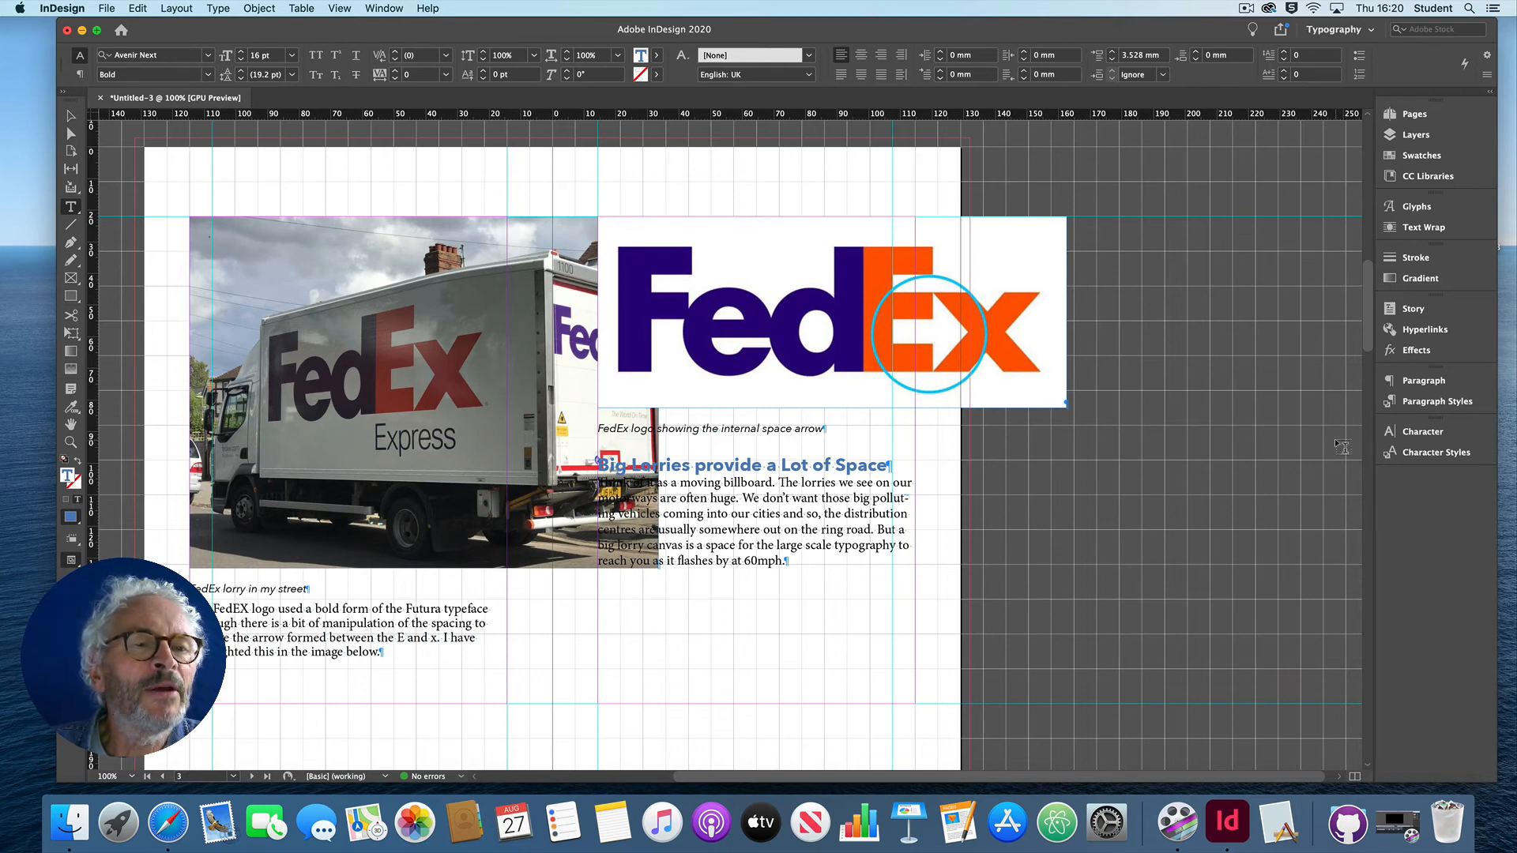
# Step: Show the Object Styles list and place it on the pasteboard beside the FedEx spread
pyautogui.click(384, 8)
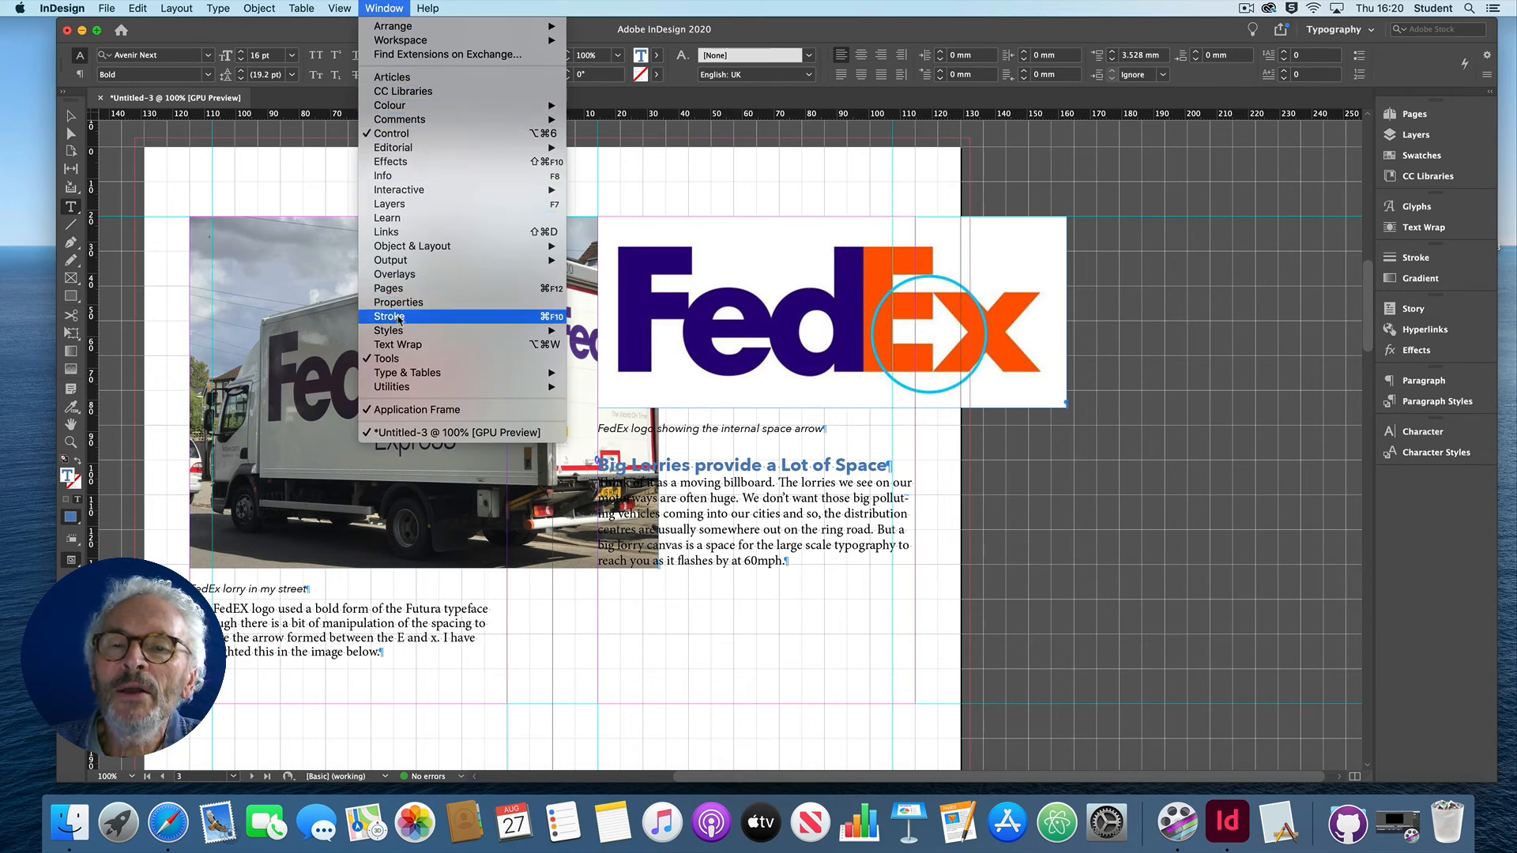
pyautogui.moveTo(401, 329)
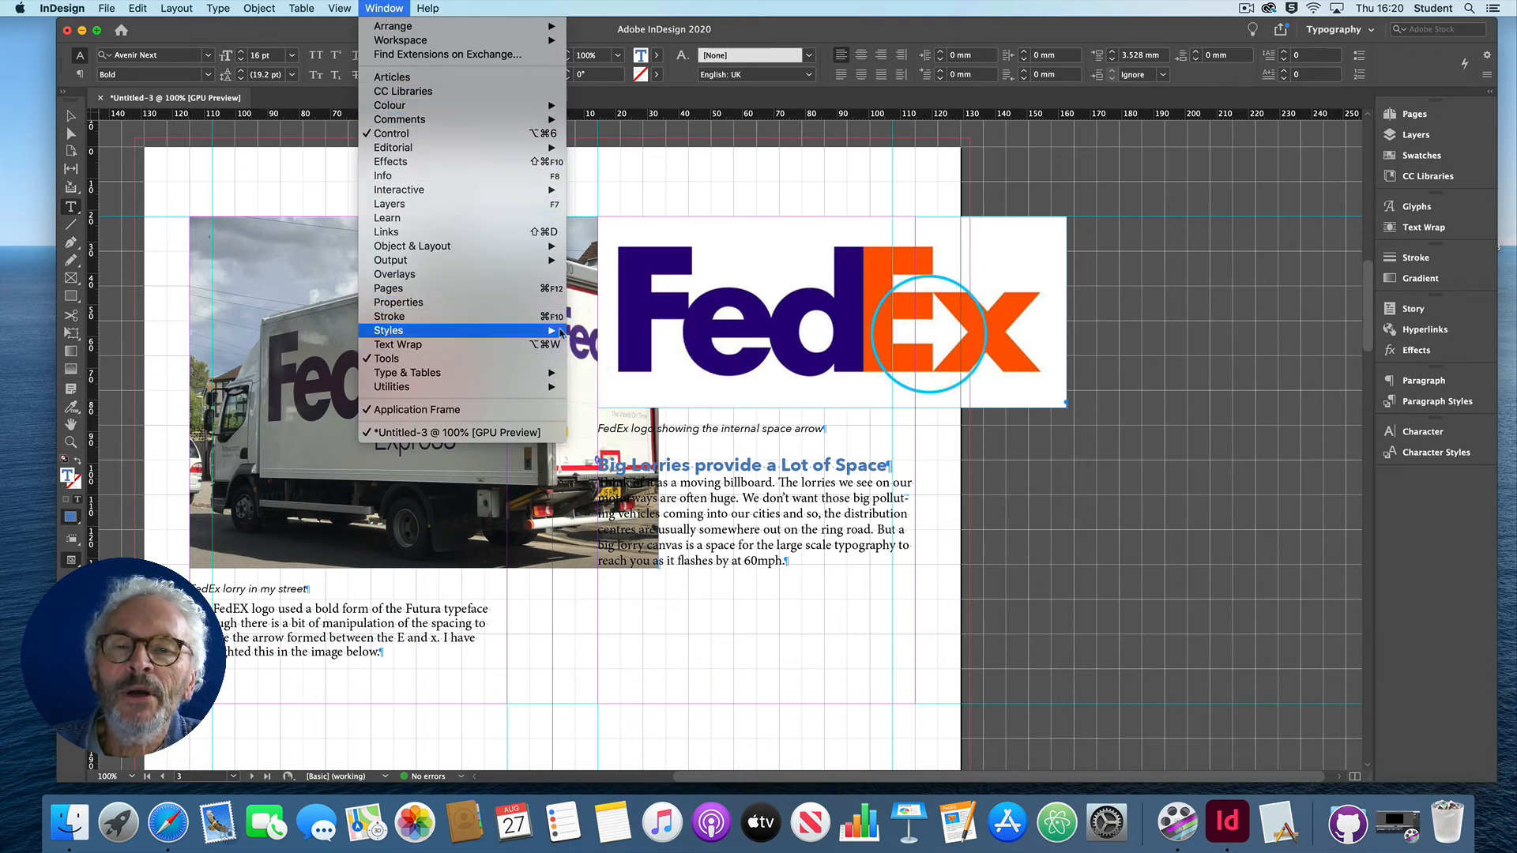
pyautogui.click(586, 358)
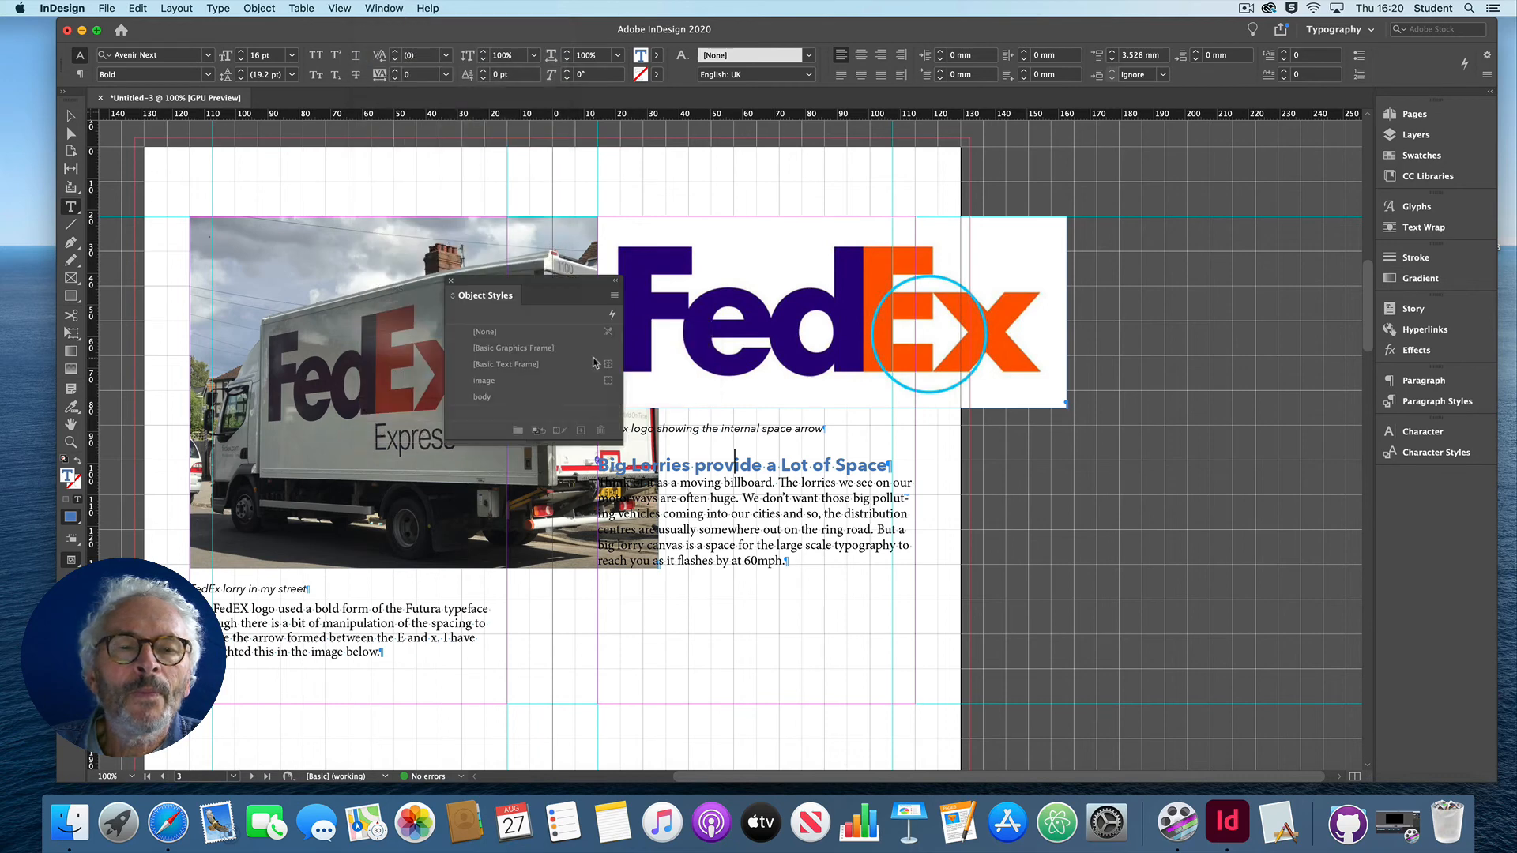
pyautogui.moveTo(503, 287); pyautogui.dragTo(1144, 255)
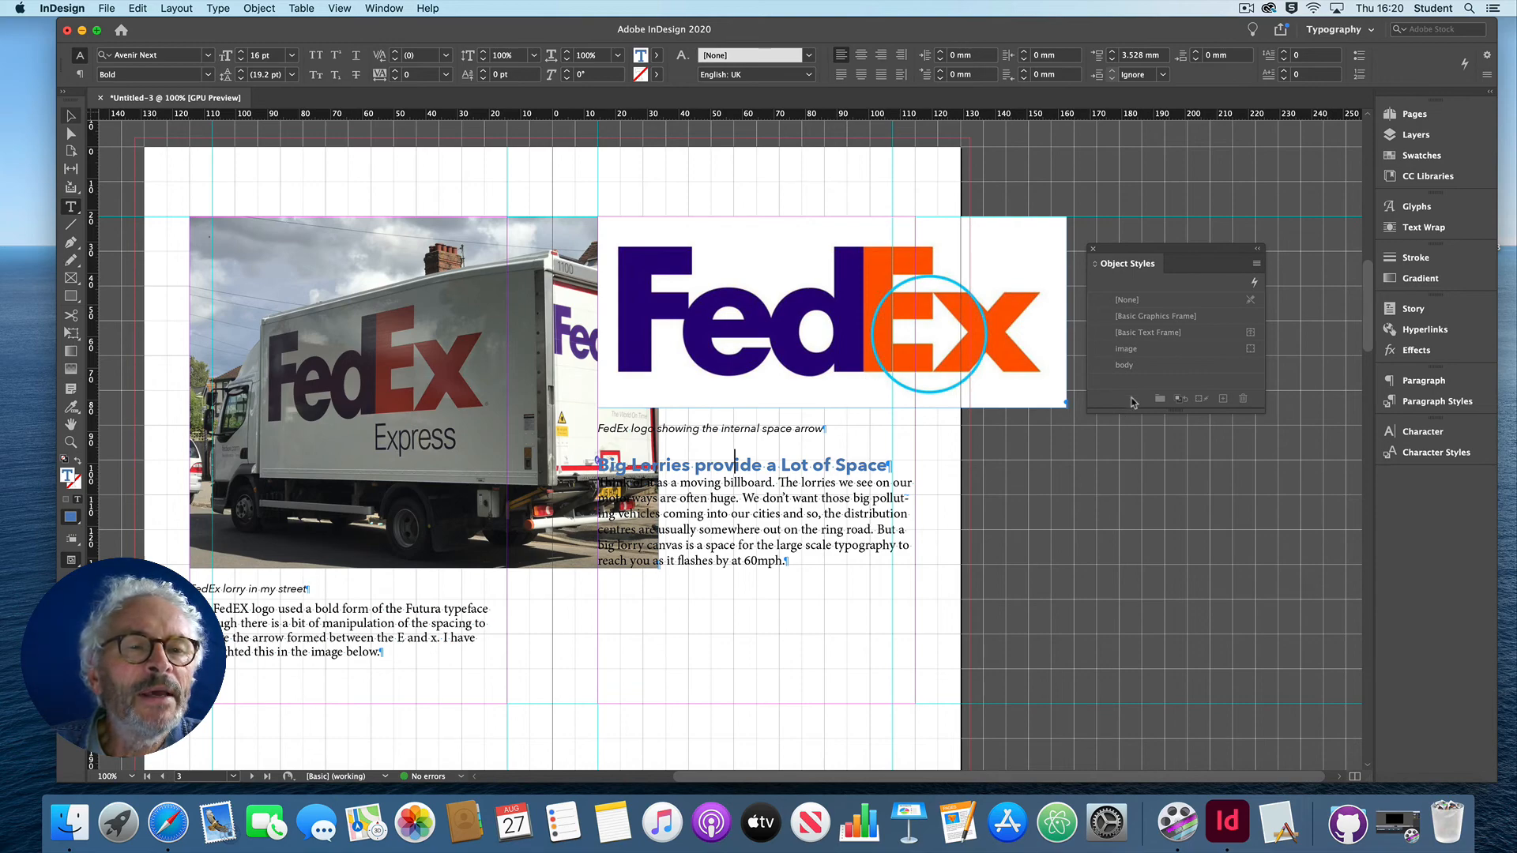
# Step: Apply the image object style to the FedEx lorry photo
pyautogui.click(747, 286)
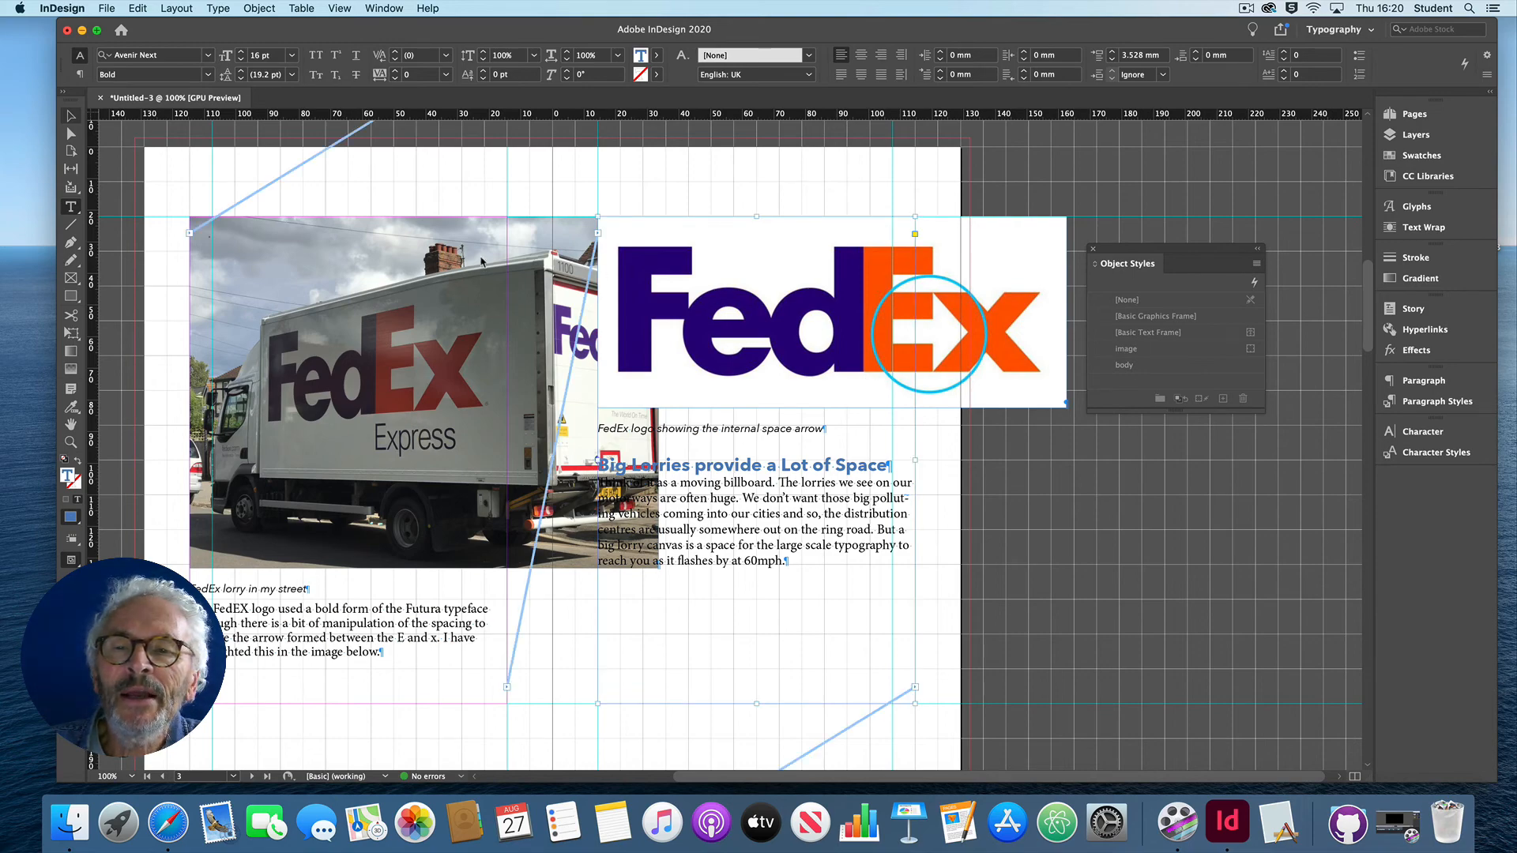
pyautogui.scroll(5, 481, 262)
pyautogui.scroll(-2, 482, 261)
pyautogui.click(365, 326)
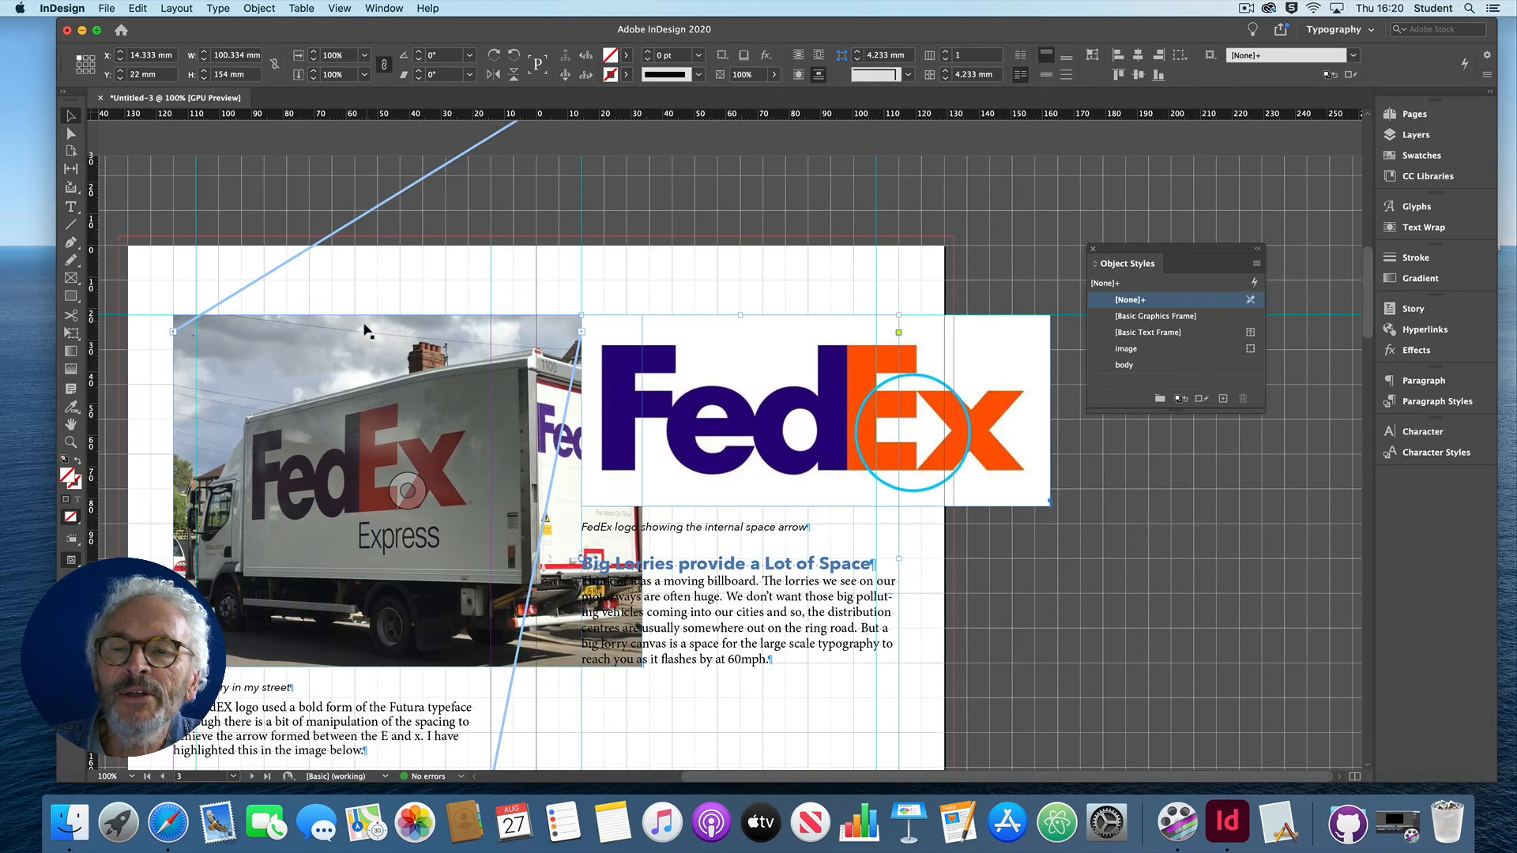
pyautogui.click(362, 331)
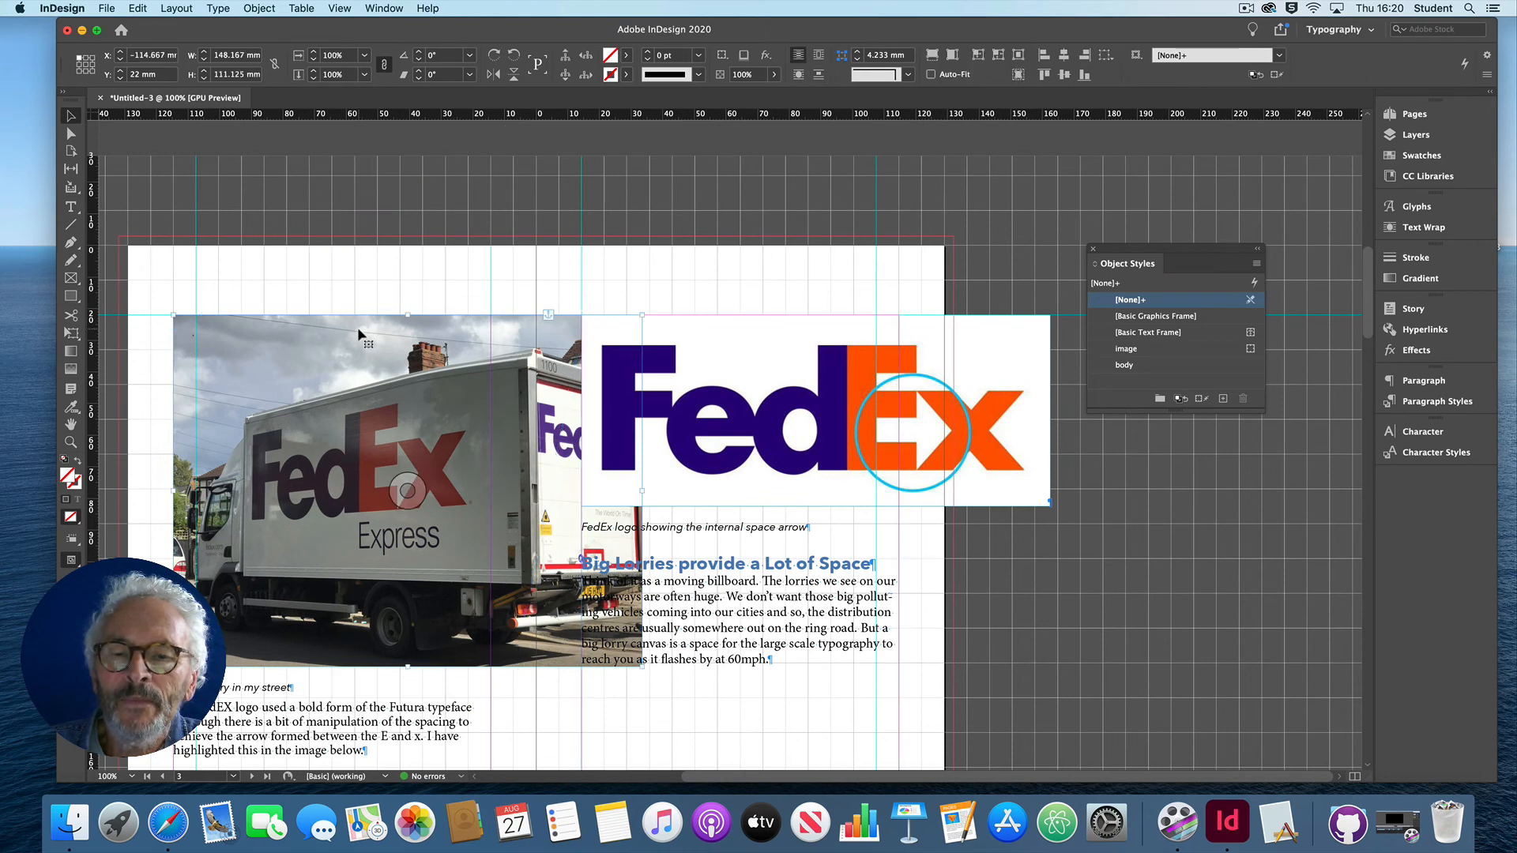
pyautogui.click(1128, 349)
pyautogui.scroll(-2, 596, 268)
pyautogui.hscroll(-1, 596, 268)
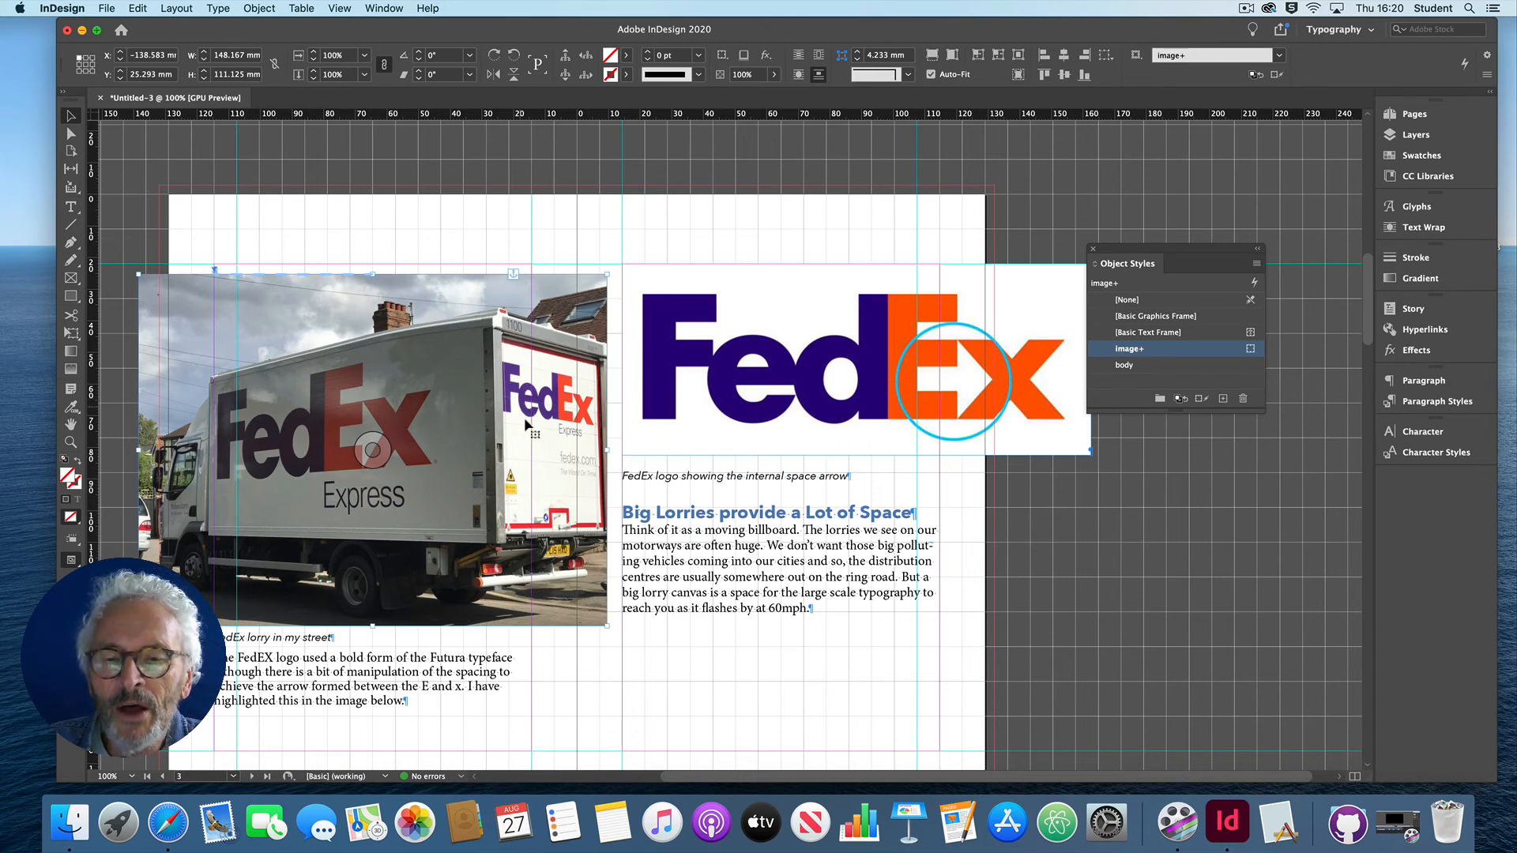
# Step: Scale the FedEx lorry photo proportionally to about 80 by 60 mm so it moves onto the first page
pyautogui.moveTo(609, 626)
pyautogui.keyDown('shift'); pyautogui.keyDown('super'); pyautogui.mouseDown()
pyautogui.moveTo(553, 577)
pyautogui.moveTo(489, 471)
pyautogui.mouseUp(); pyautogui.keyUp('super'); pyautogui.keyUp('shift')
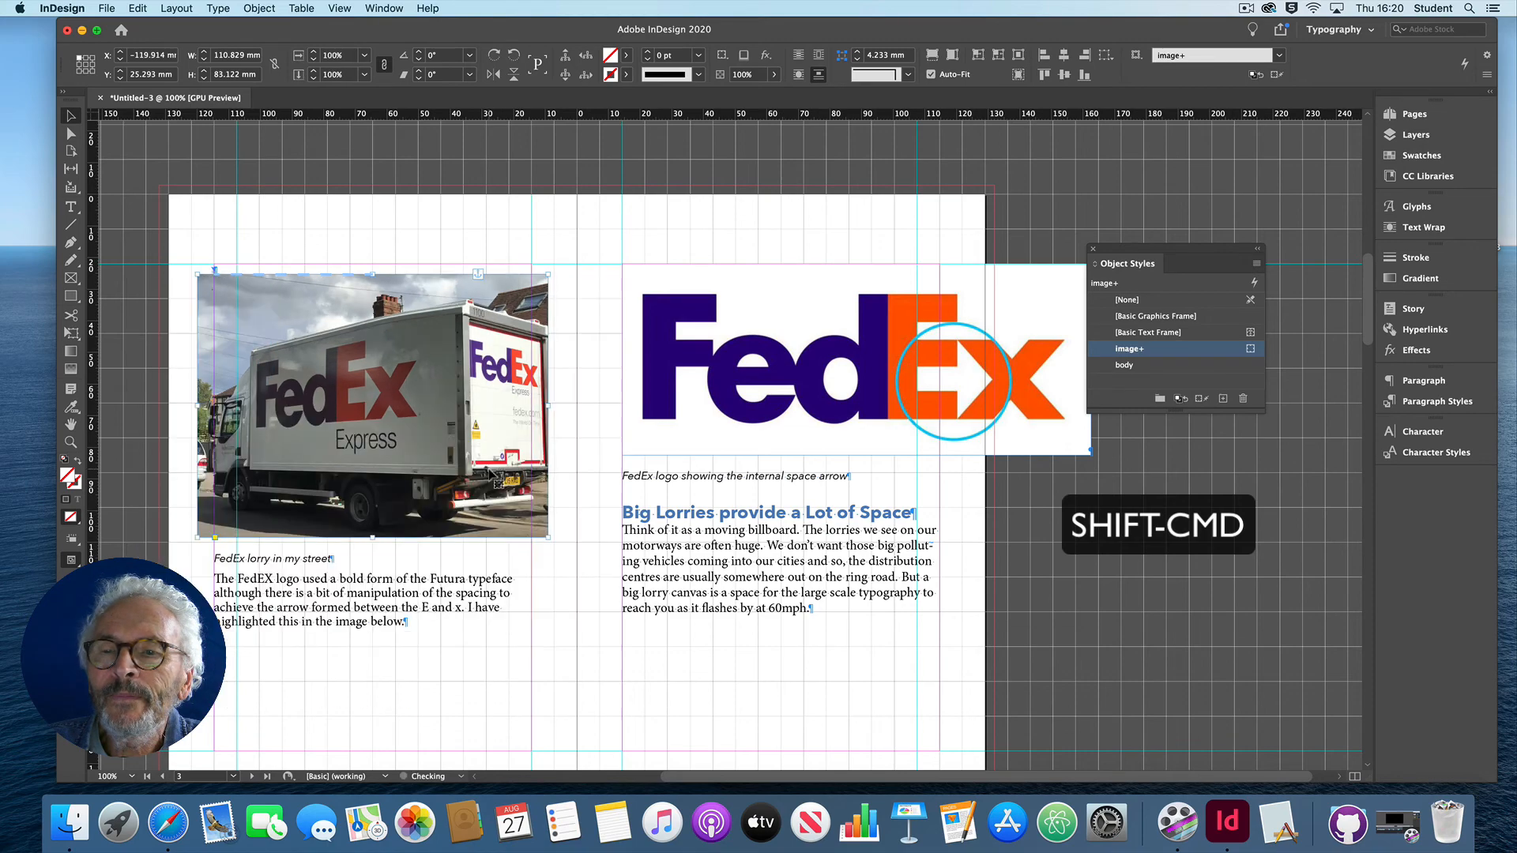
pyautogui.keyDown('shift'); pyautogui.keyDown('super'); pyautogui.moveTo(547, 539); pyautogui.dragTo(517, 491); pyautogui.keyUp('super'); pyautogui.keyUp('shift')
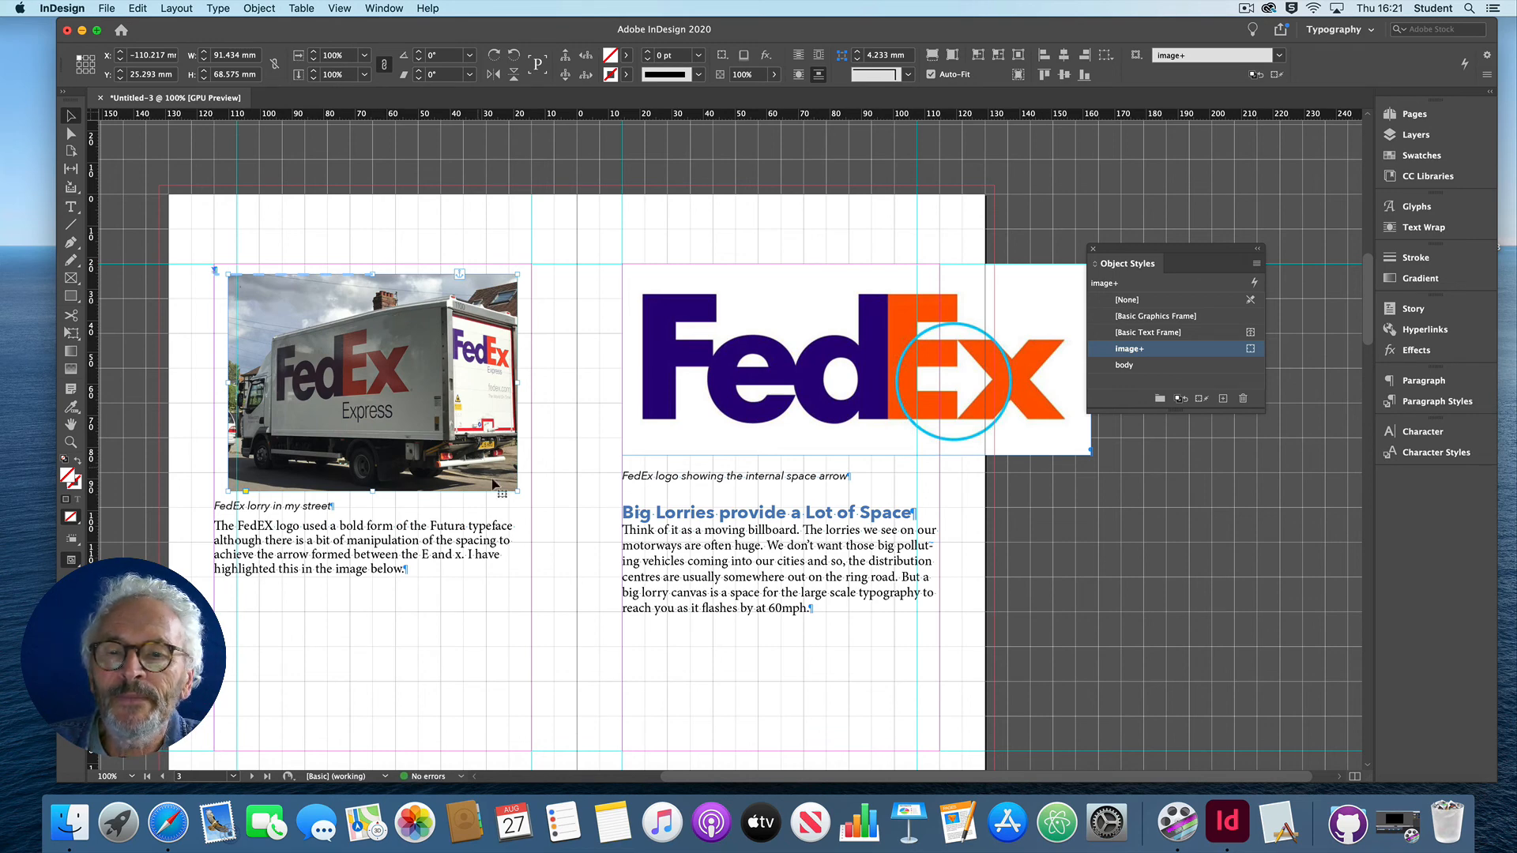
pyautogui.keyDown('shift'); pyautogui.keyDown('super'); pyautogui.moveTo(517, 491); pyautogui.dragTo(484, 452); pyautogui.keyUp('super'); pyautogui.keyUp('shift')
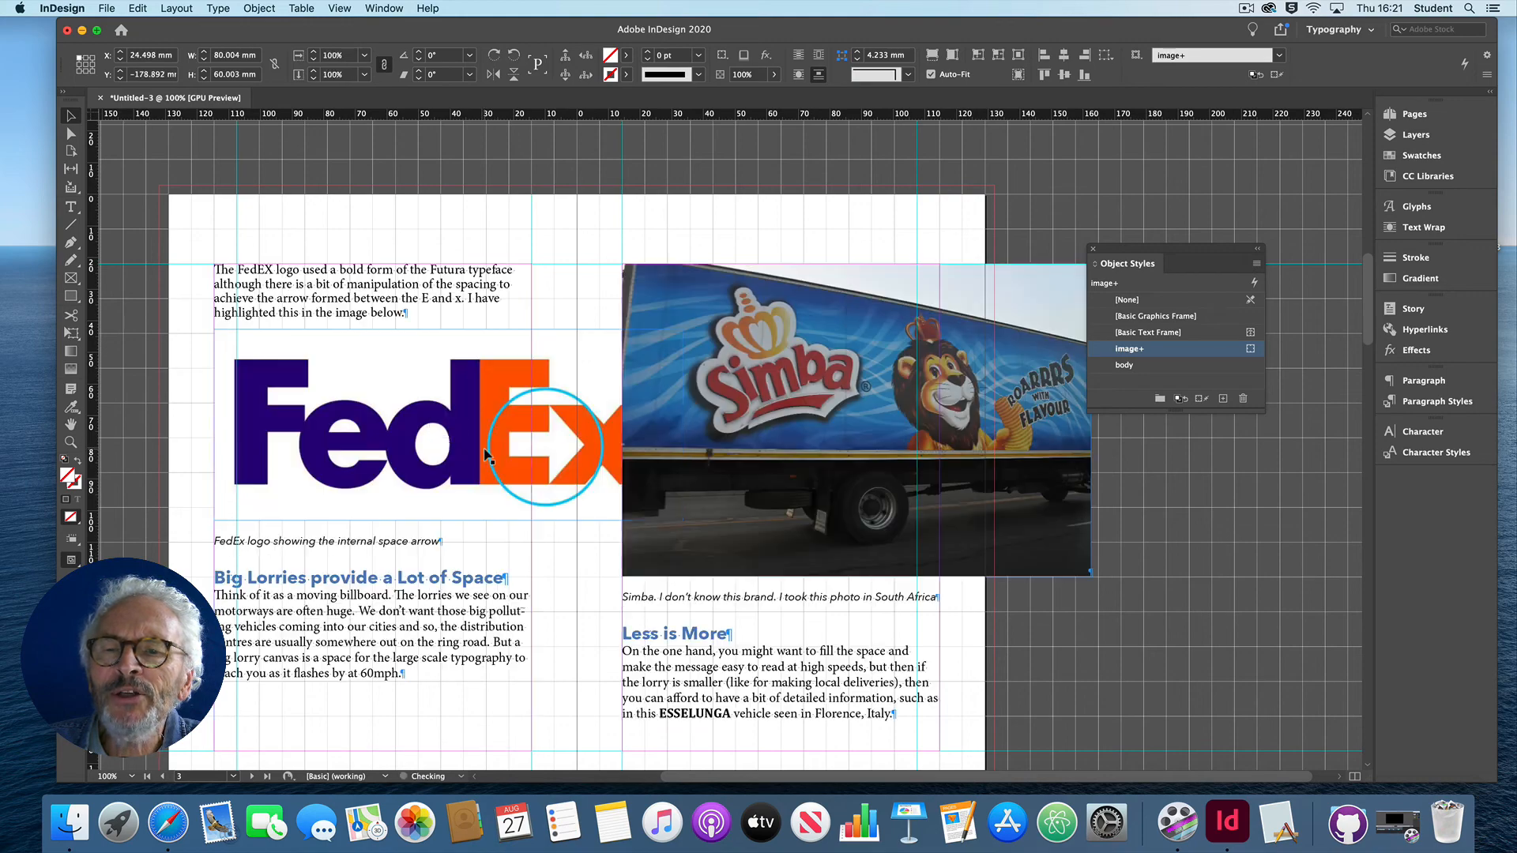
pyautogui.scroll(15, 529, 395)
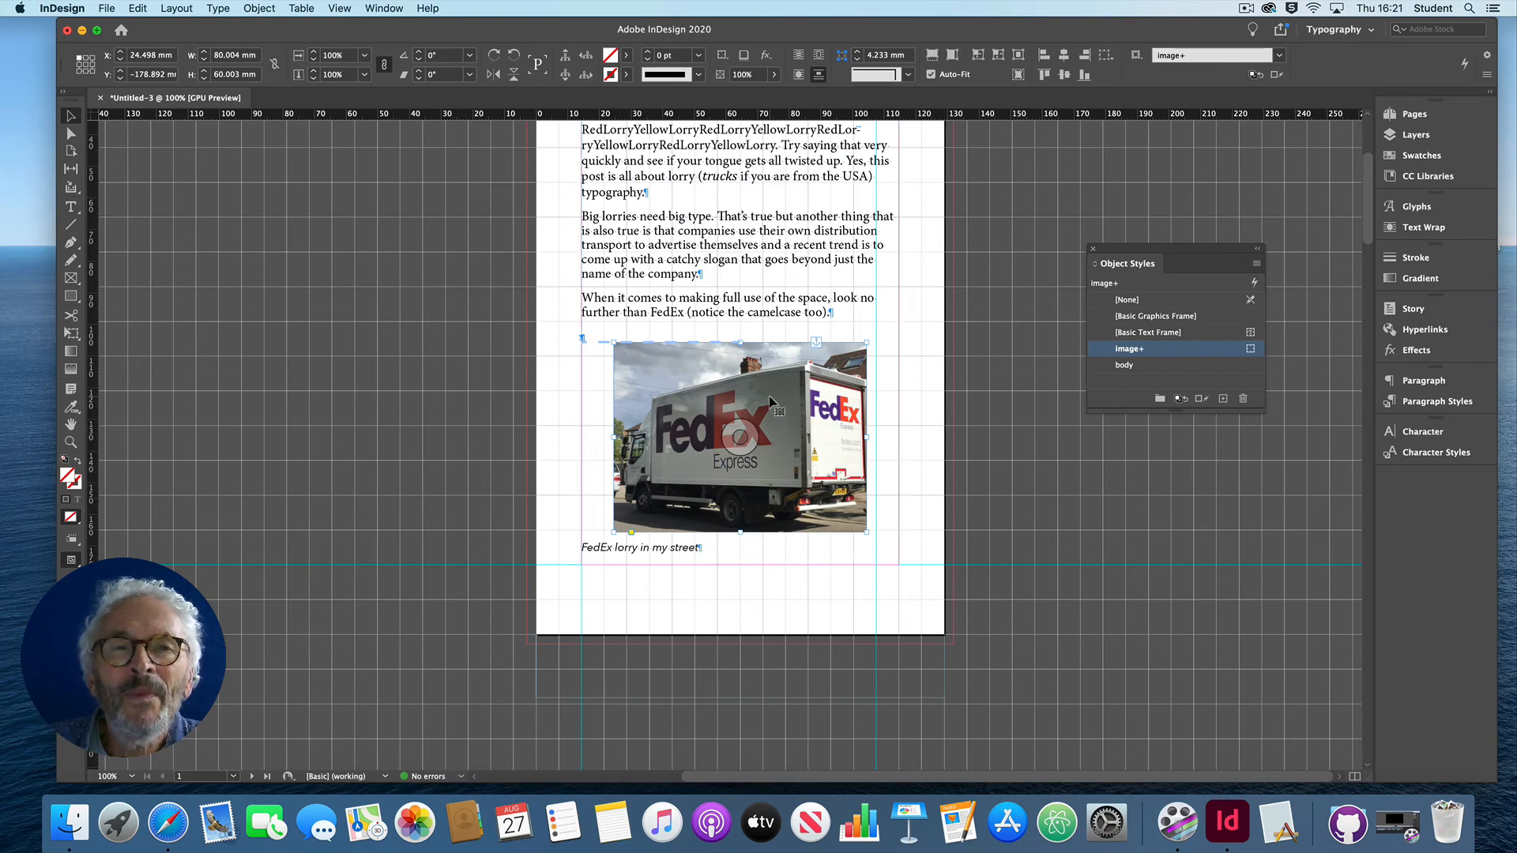
# Step: Apply the image object style to the FedEx logo and scale it proportionally to about 99 by 40 mm
pyautogui.scroll(-15, 769, 403)
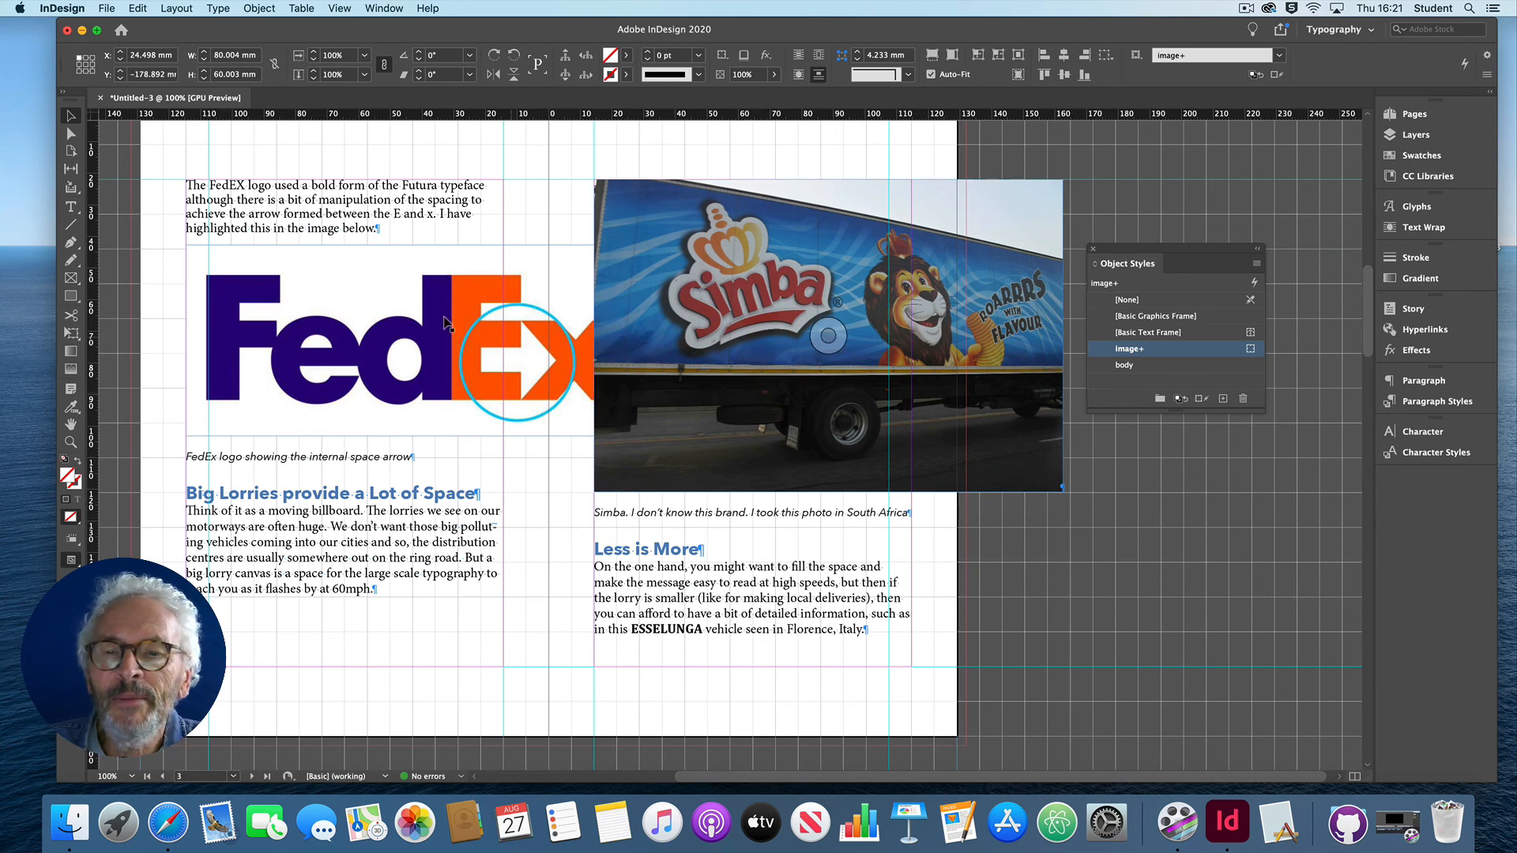
pyautogui.click(354, 299)
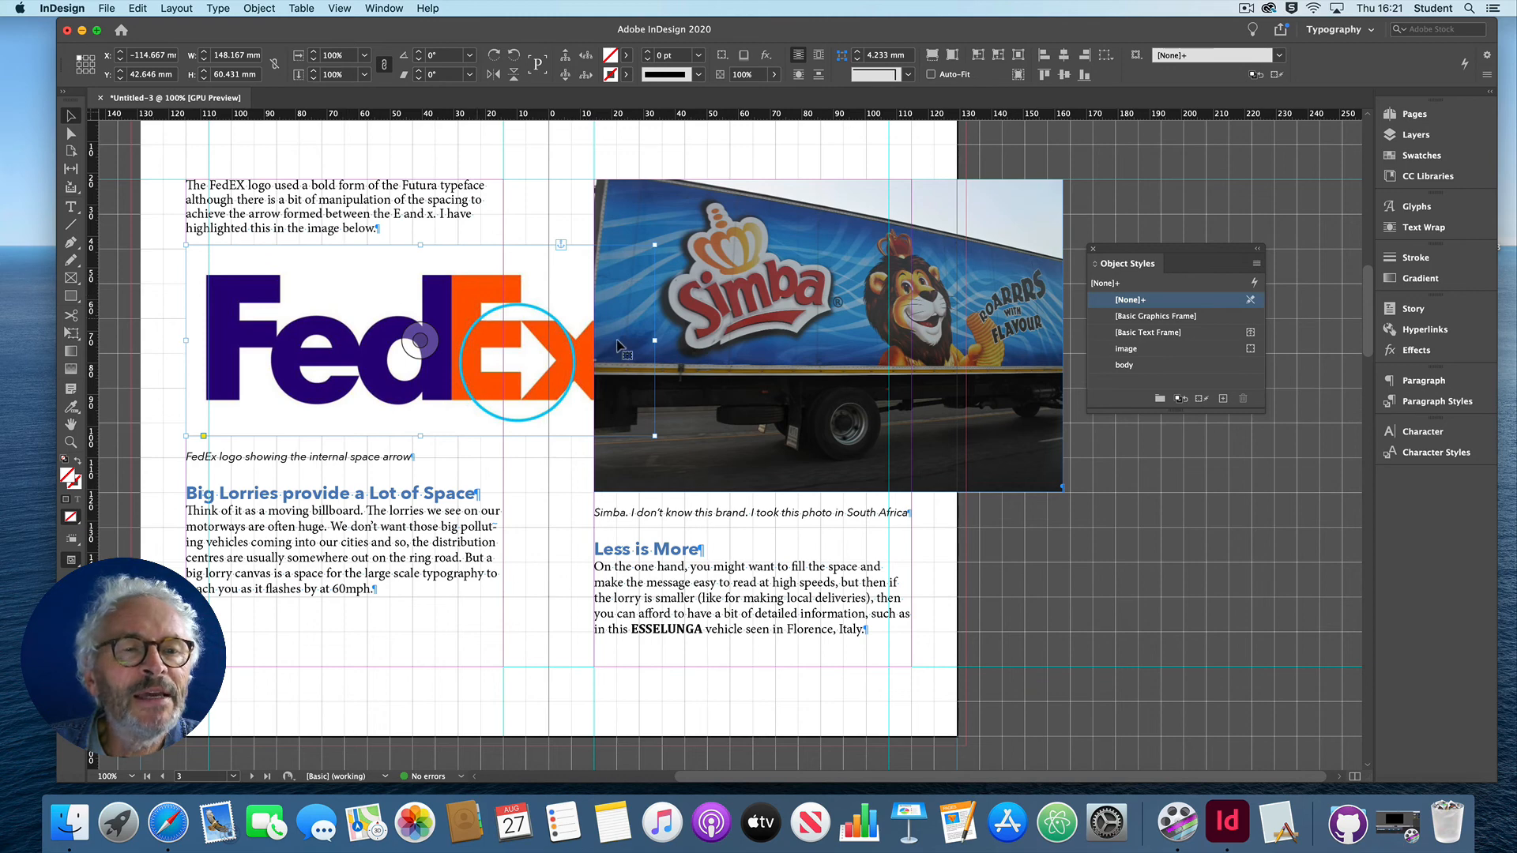
pyautogui.click(1127, 349)
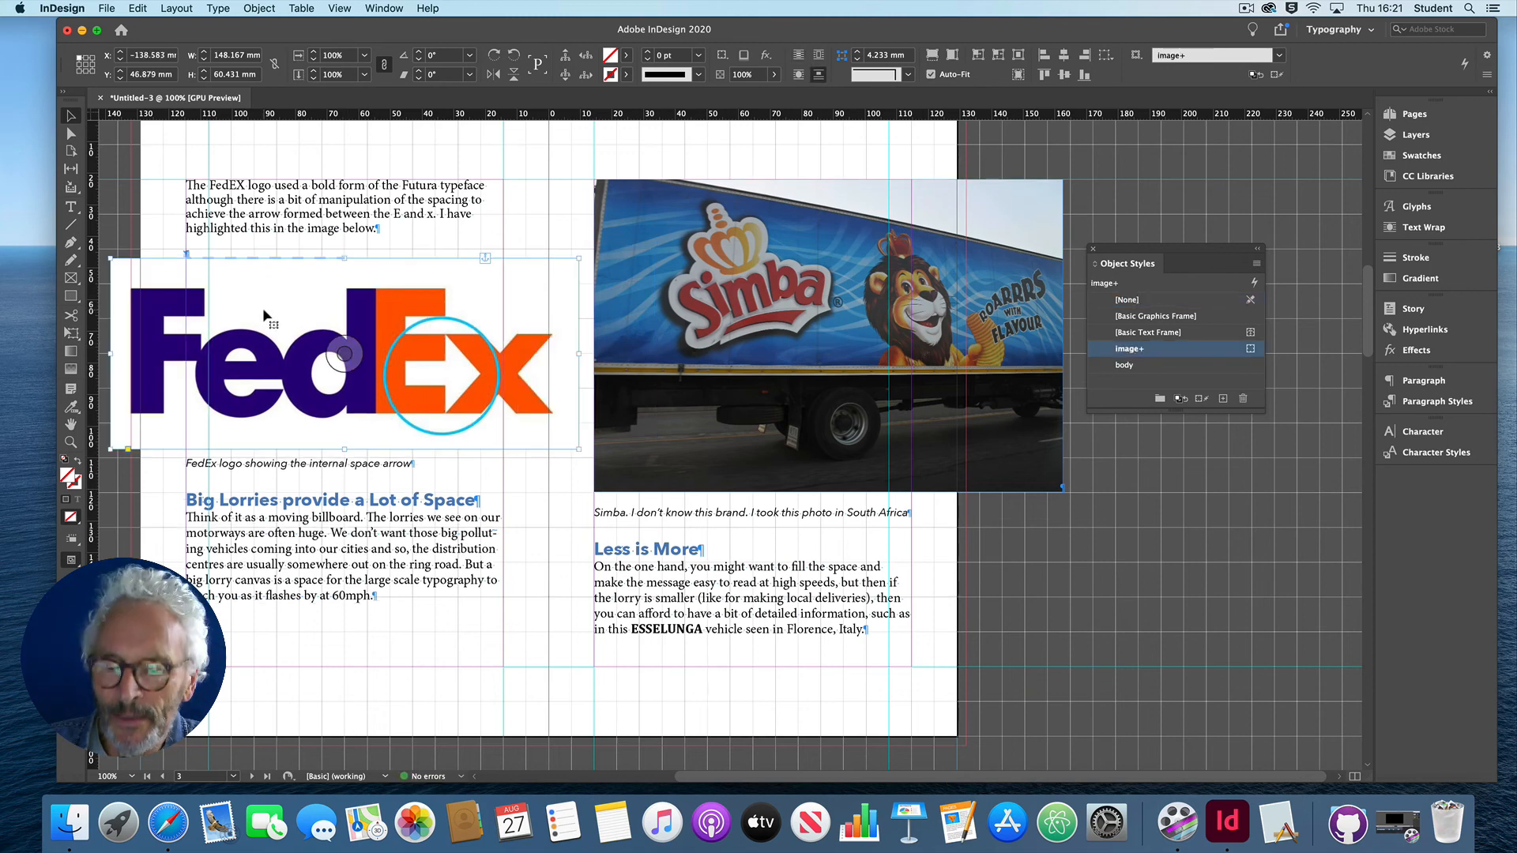
pyautogui.moveTo(110, 259); pyautogui.dragTo(215, 302)
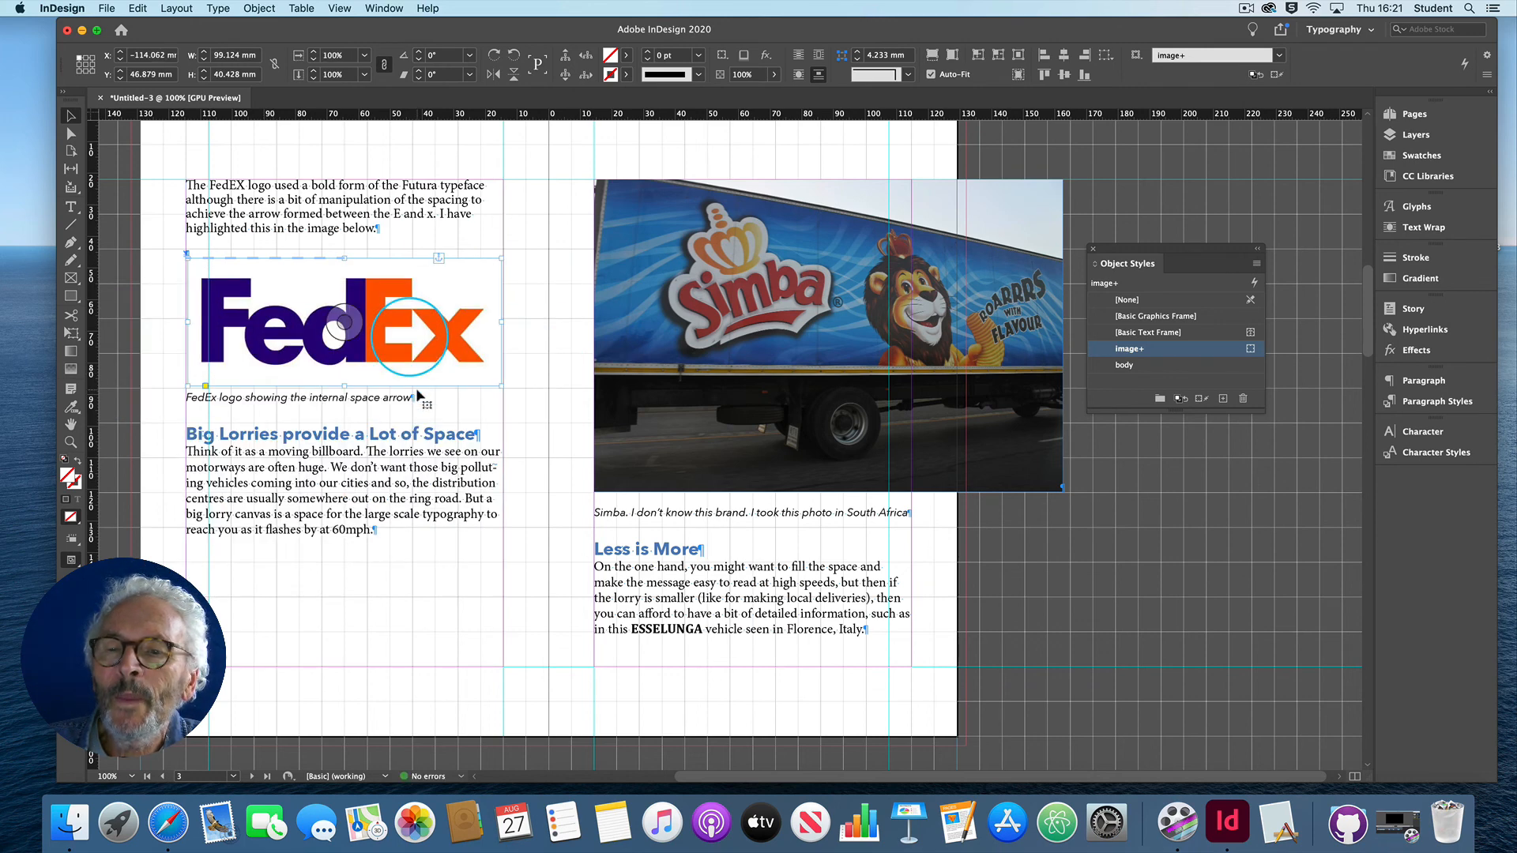
# Step: Apply the image object style to the Simba lorry photo and scale it proportionally to about 107 by 71 mm
pyautogui.click(765, 332)
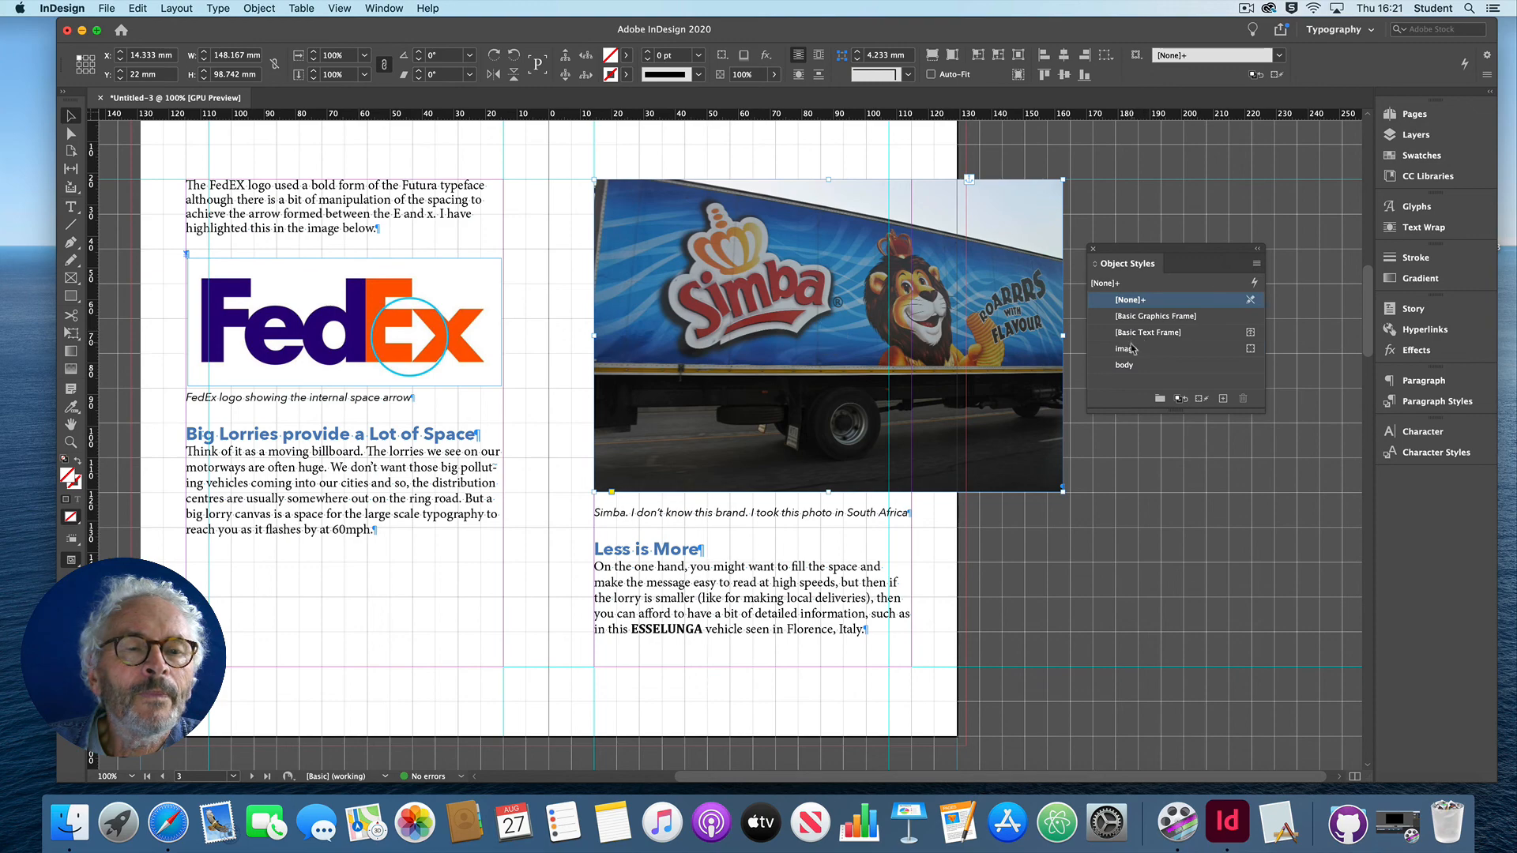
pyautogui.click(1133, 350)
pyautogui.moveTo(984, 499); pyautogui.dragTo(922, 415)
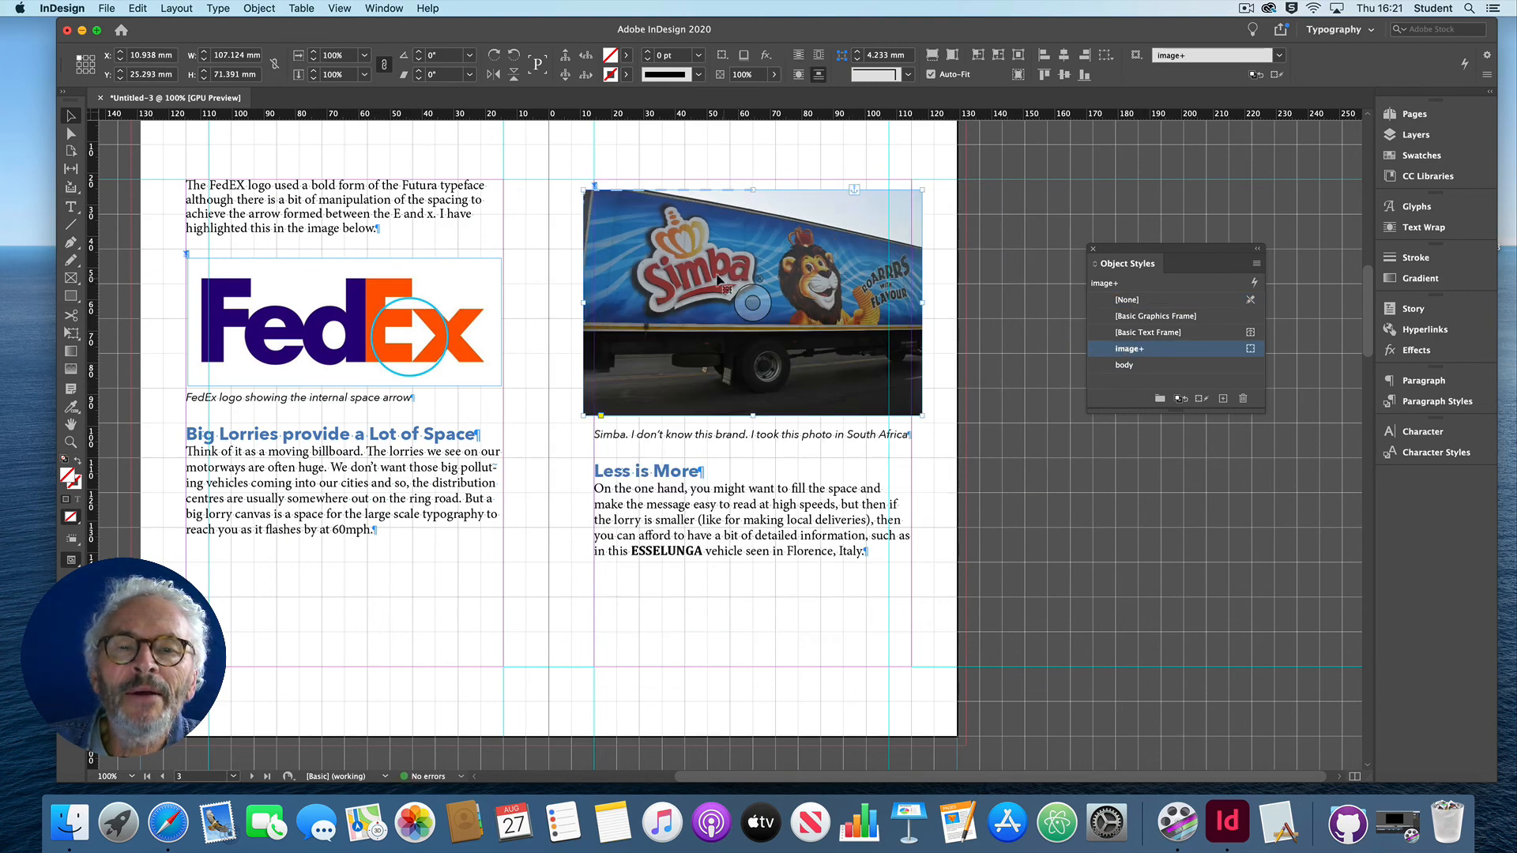
# Step: Apply the image object style to the yellow ESSELUNGA van photo and scale it proportionally to about 98 by 74 mm
pyautogui.scroll(-15, 673, 270)
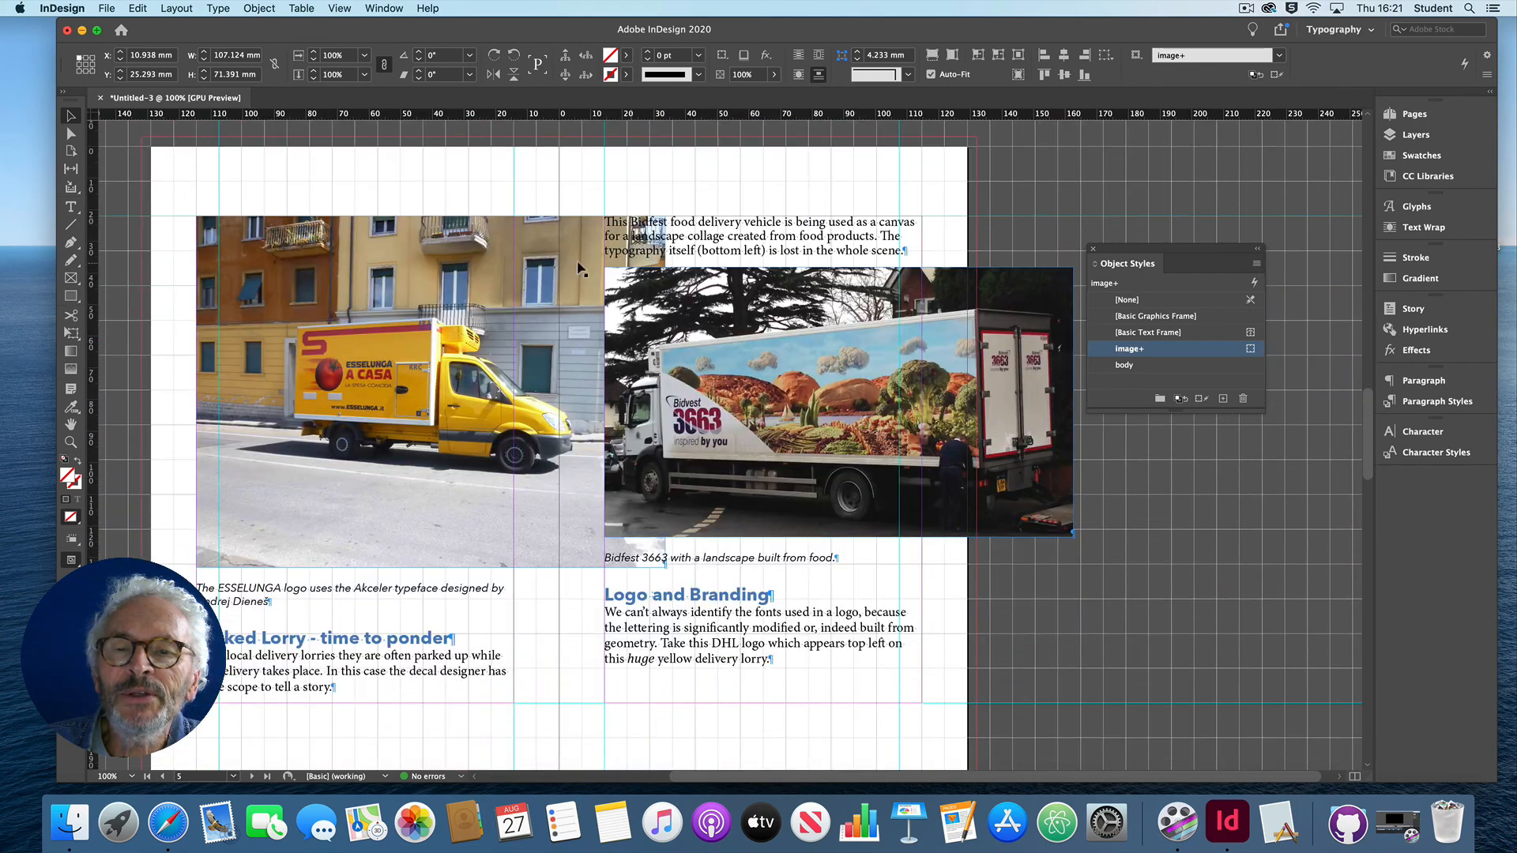
pyautogui.click(581, 268)
pyautogui.click(1140, 350)
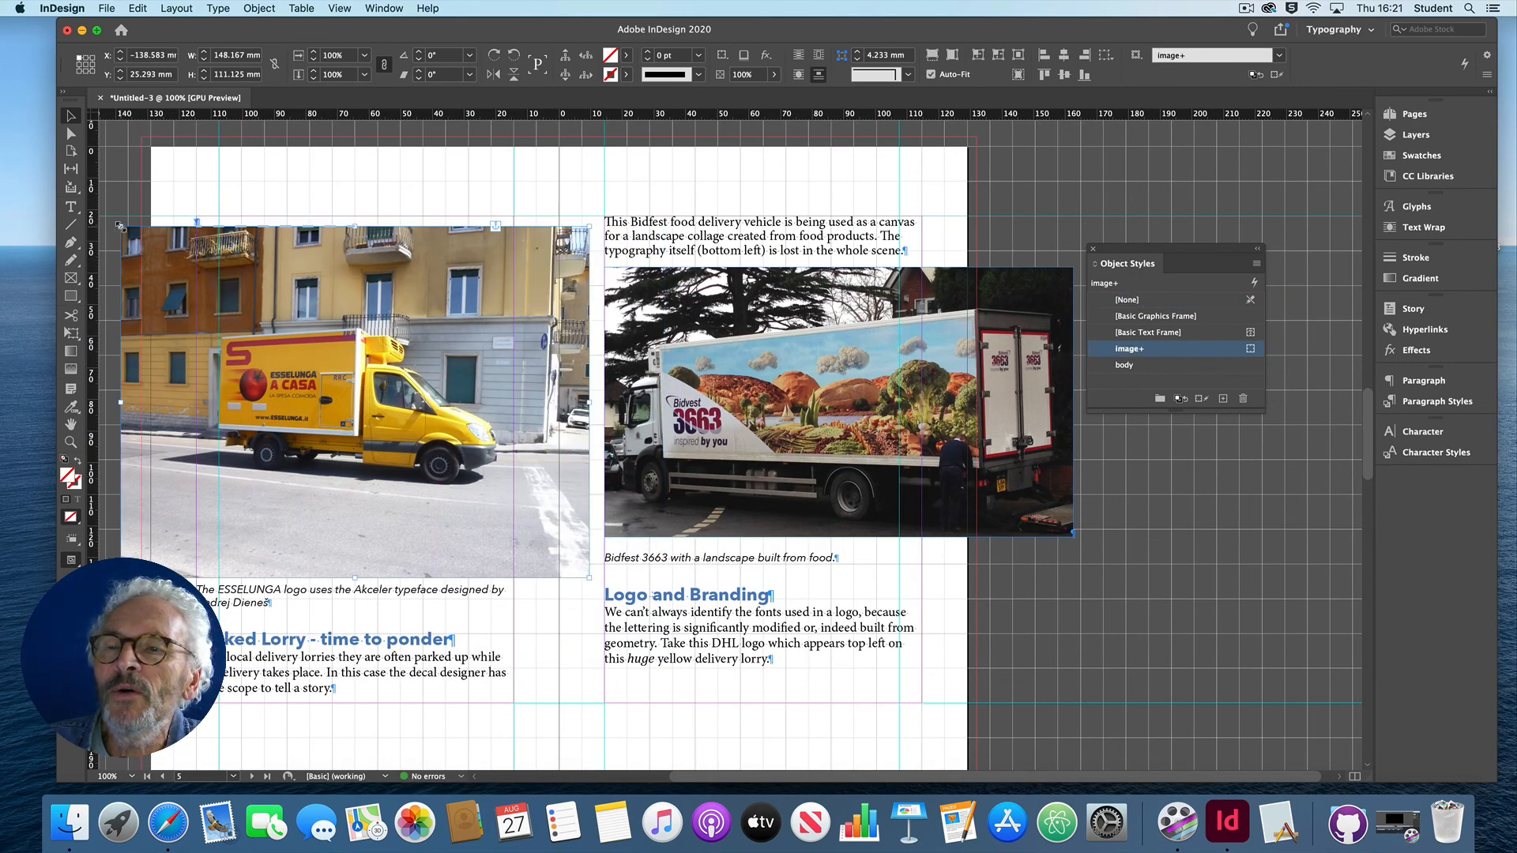
pyautogui.moveTo(118, 226); pyautogui.dragTo(237, 364)
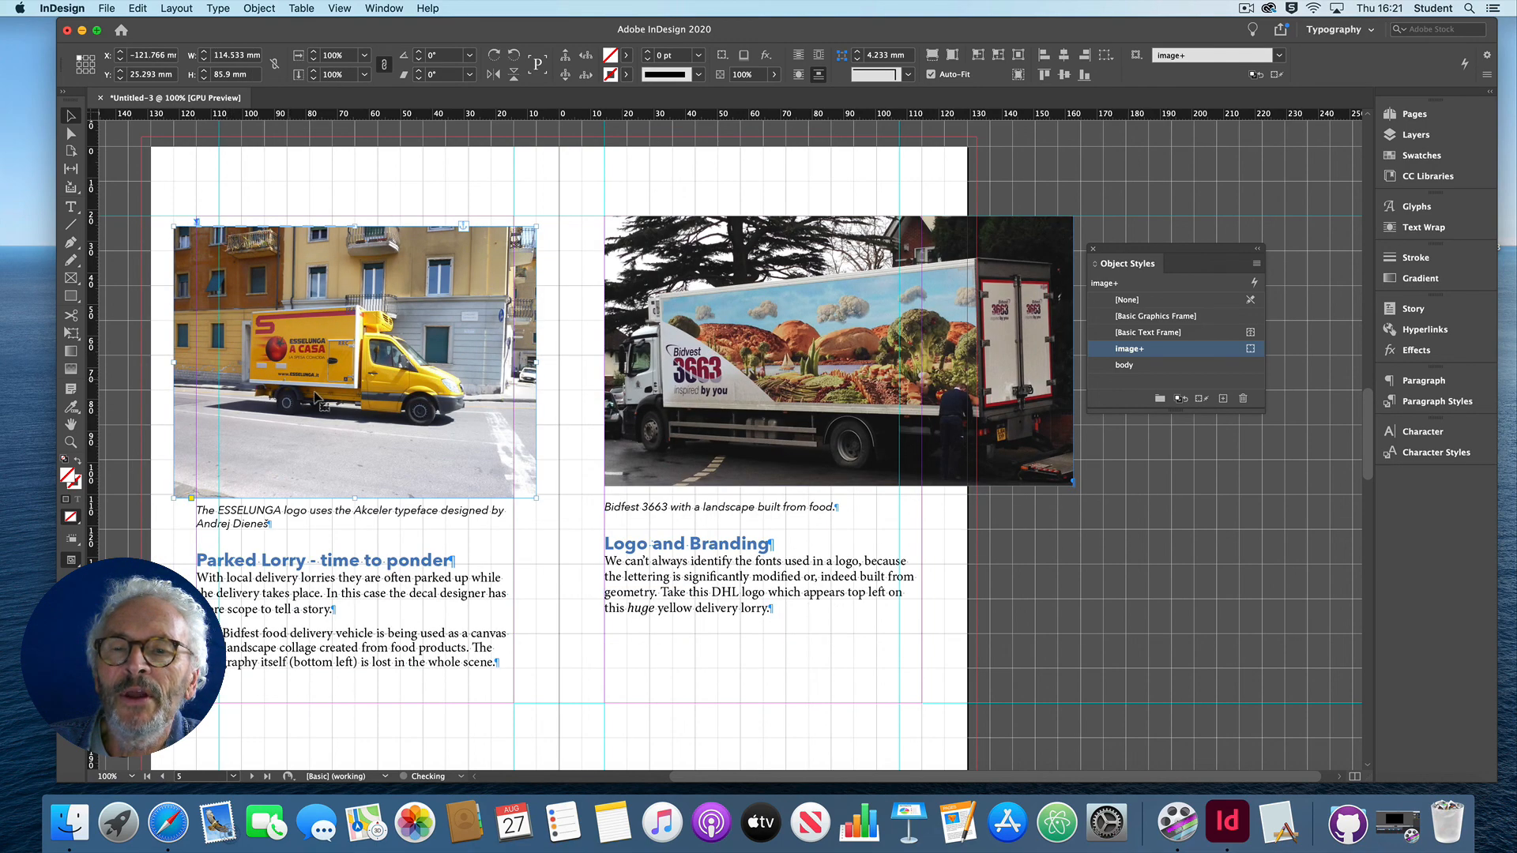
pyautogui.moveTo(174, 227); pyautogui.dragTo(231, 282)
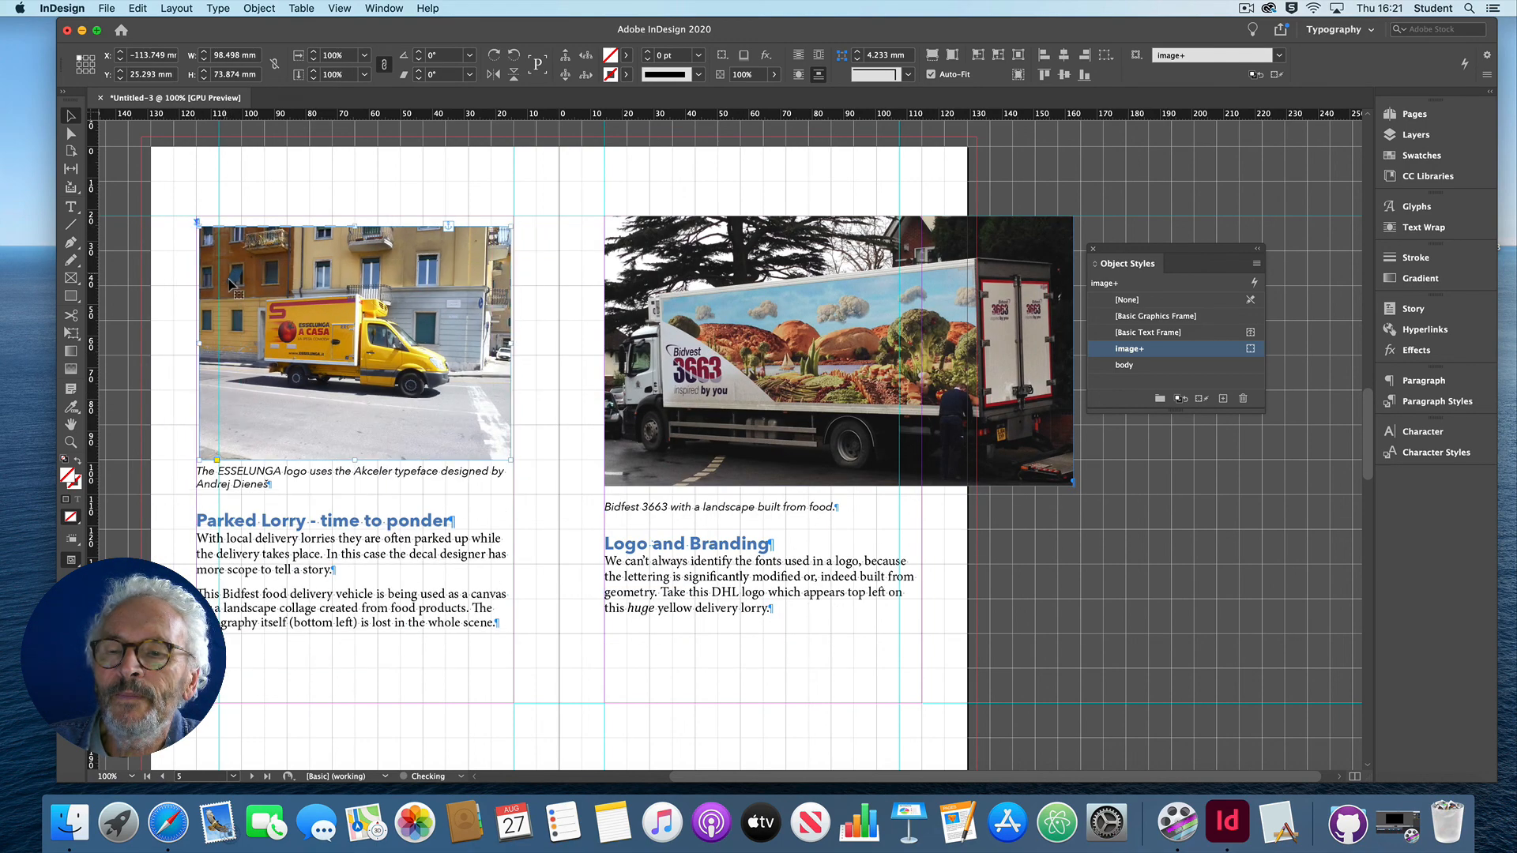
# Step: Apply the image object style to the Bidfest 3663 lorry photo and scale it proportionally to about 100 by 57 mm
pyautogui.click(984, 362)
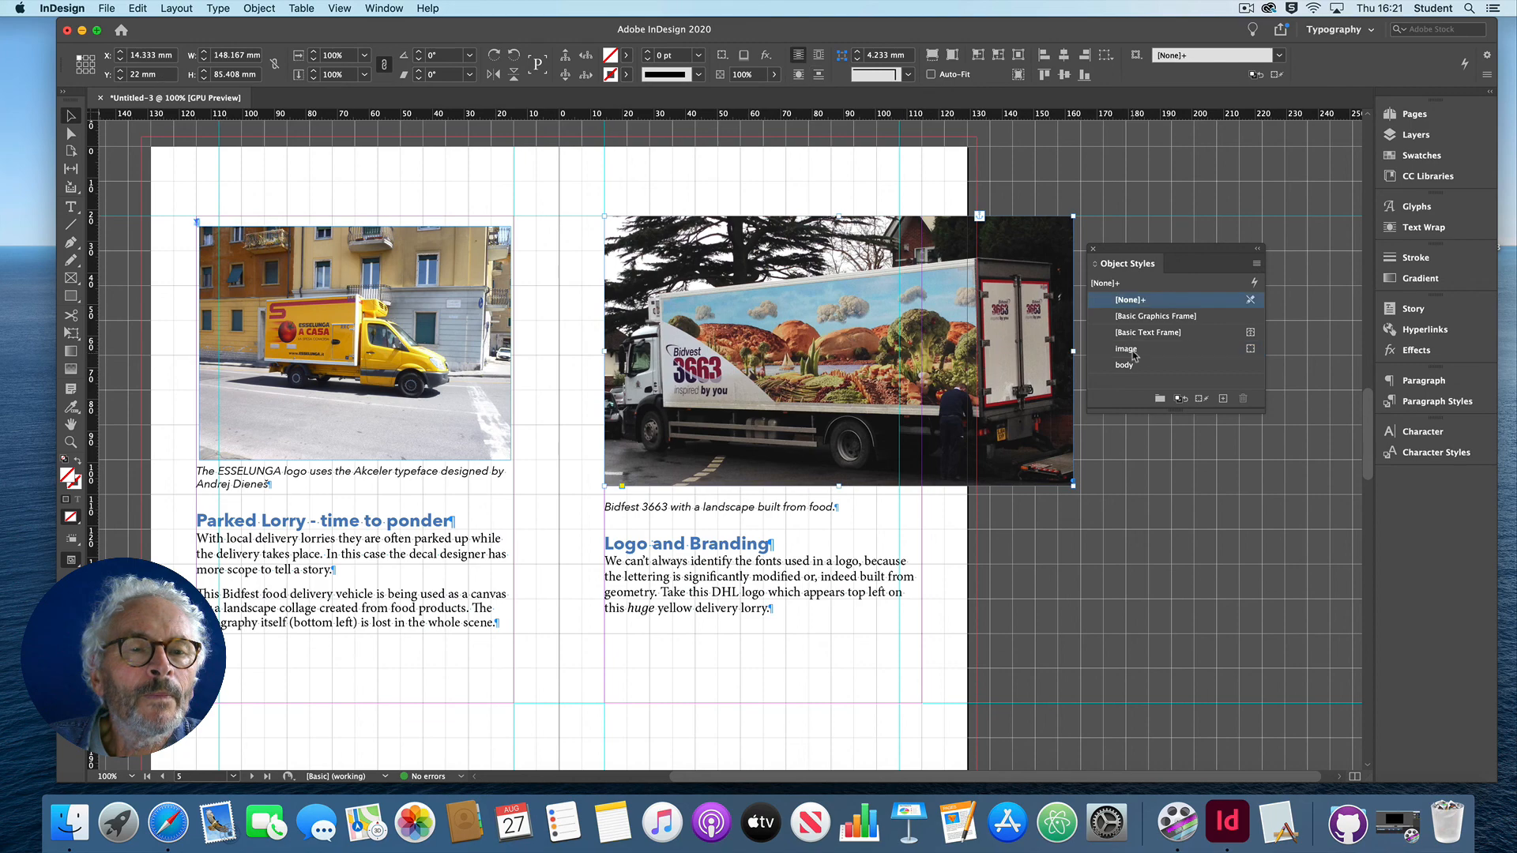
pyautogui.click(1130, 349)
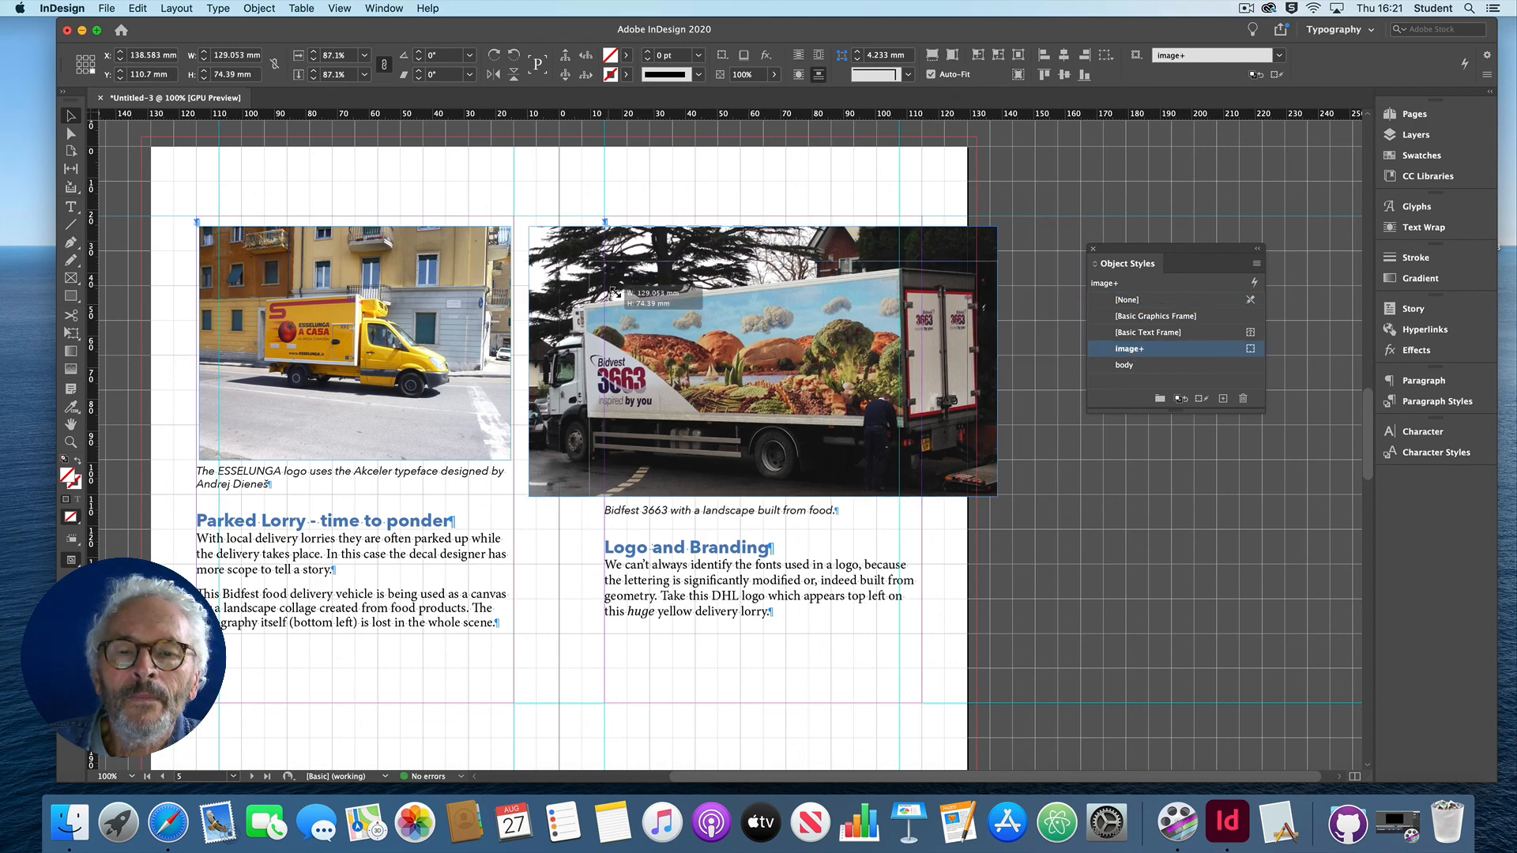
pyautogui.moveTo(615, 292); pyautogui.dragTo(709, 378)
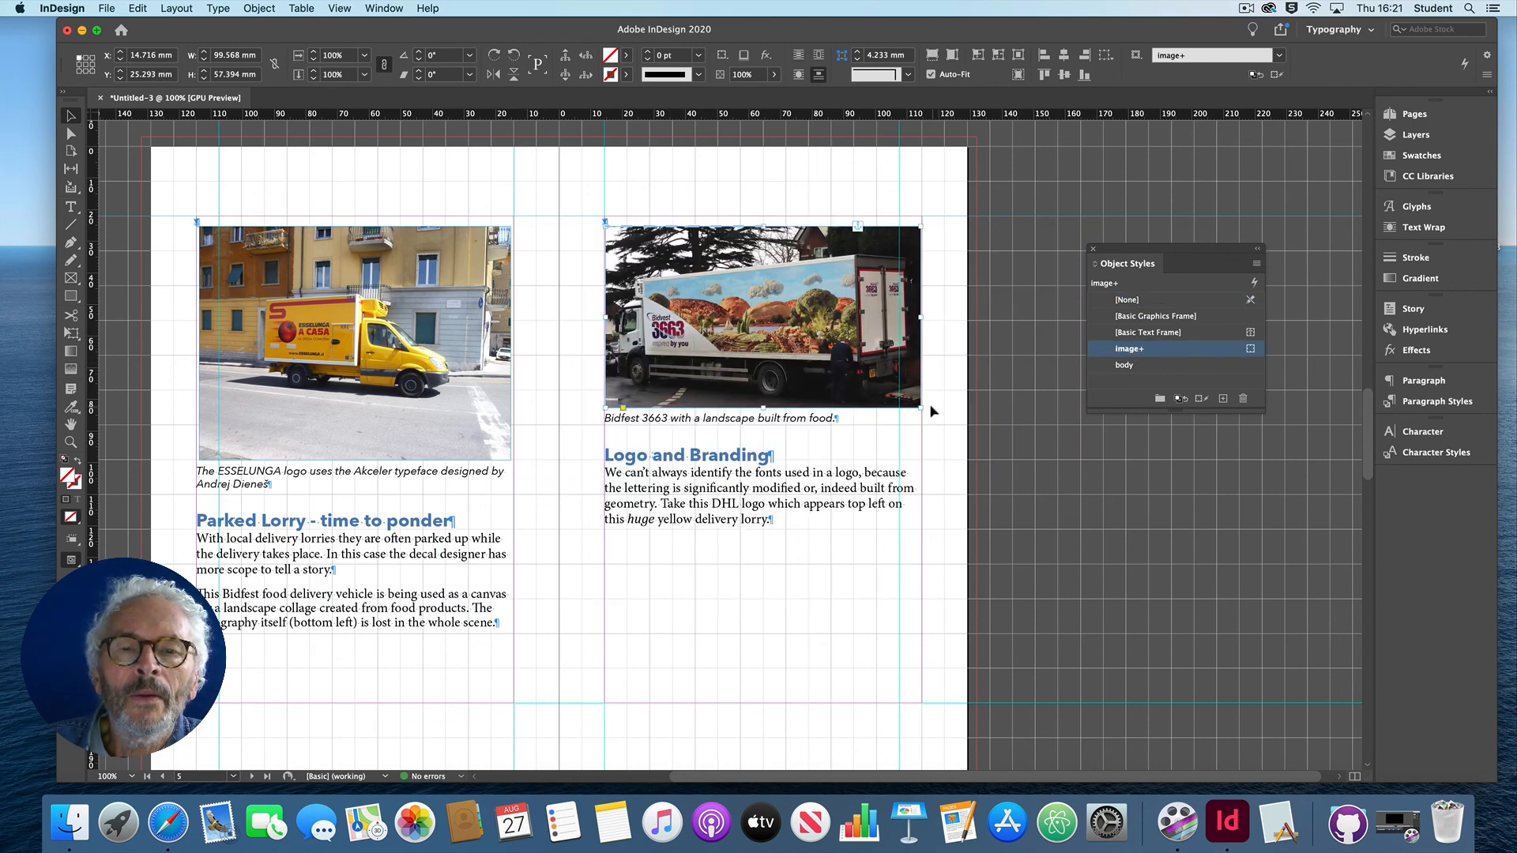
# Step: Apply the image object style to the DHL yellow lorry photo and scale it proportionally to about 101 by 40 mm
pyautogui.scroll(-15, 929, 406)
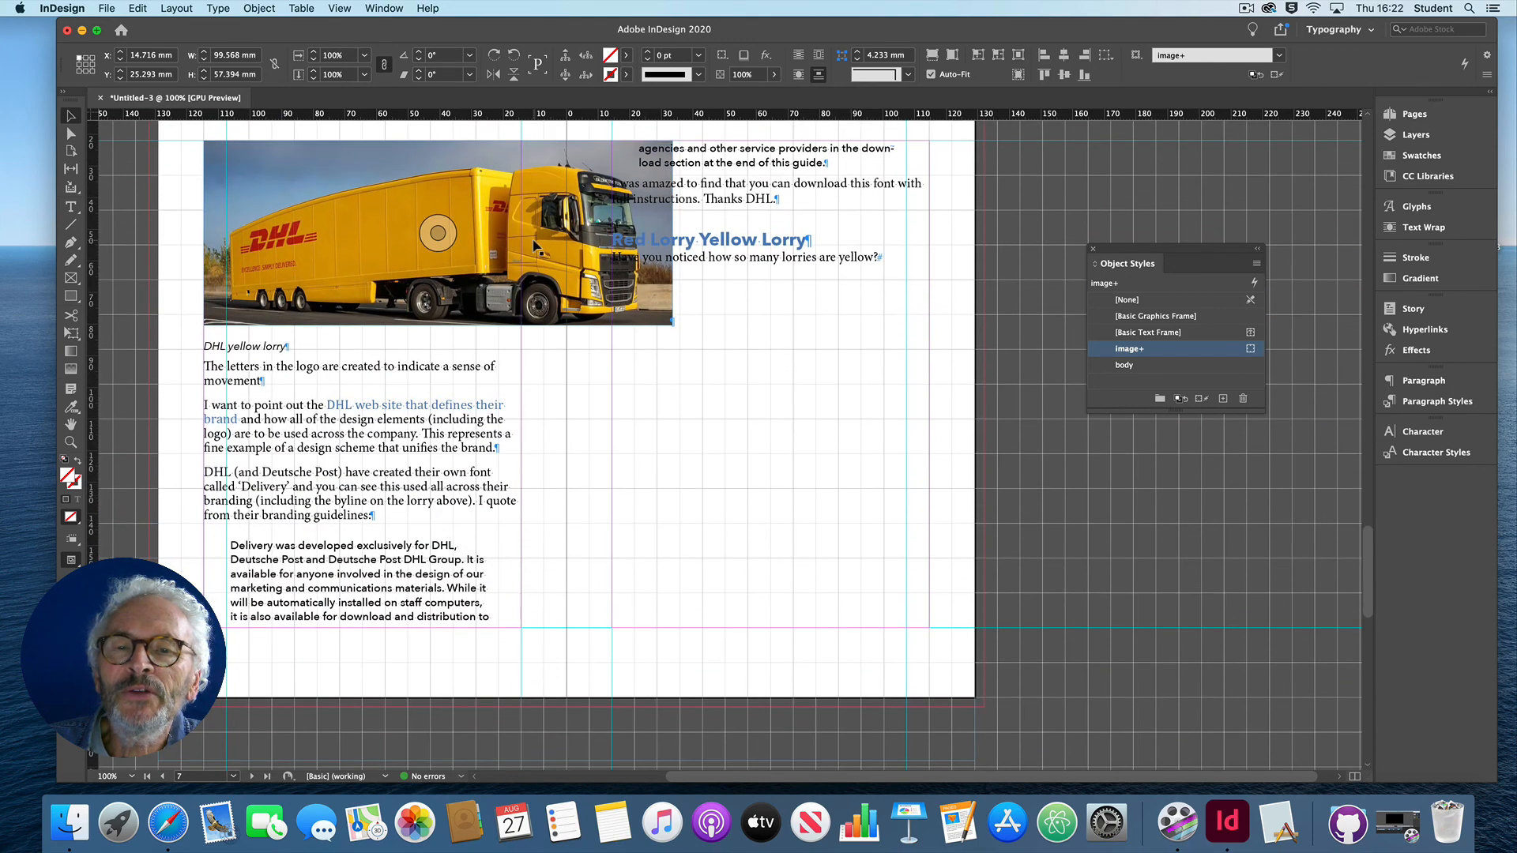
pyautogui.click(535, 247)
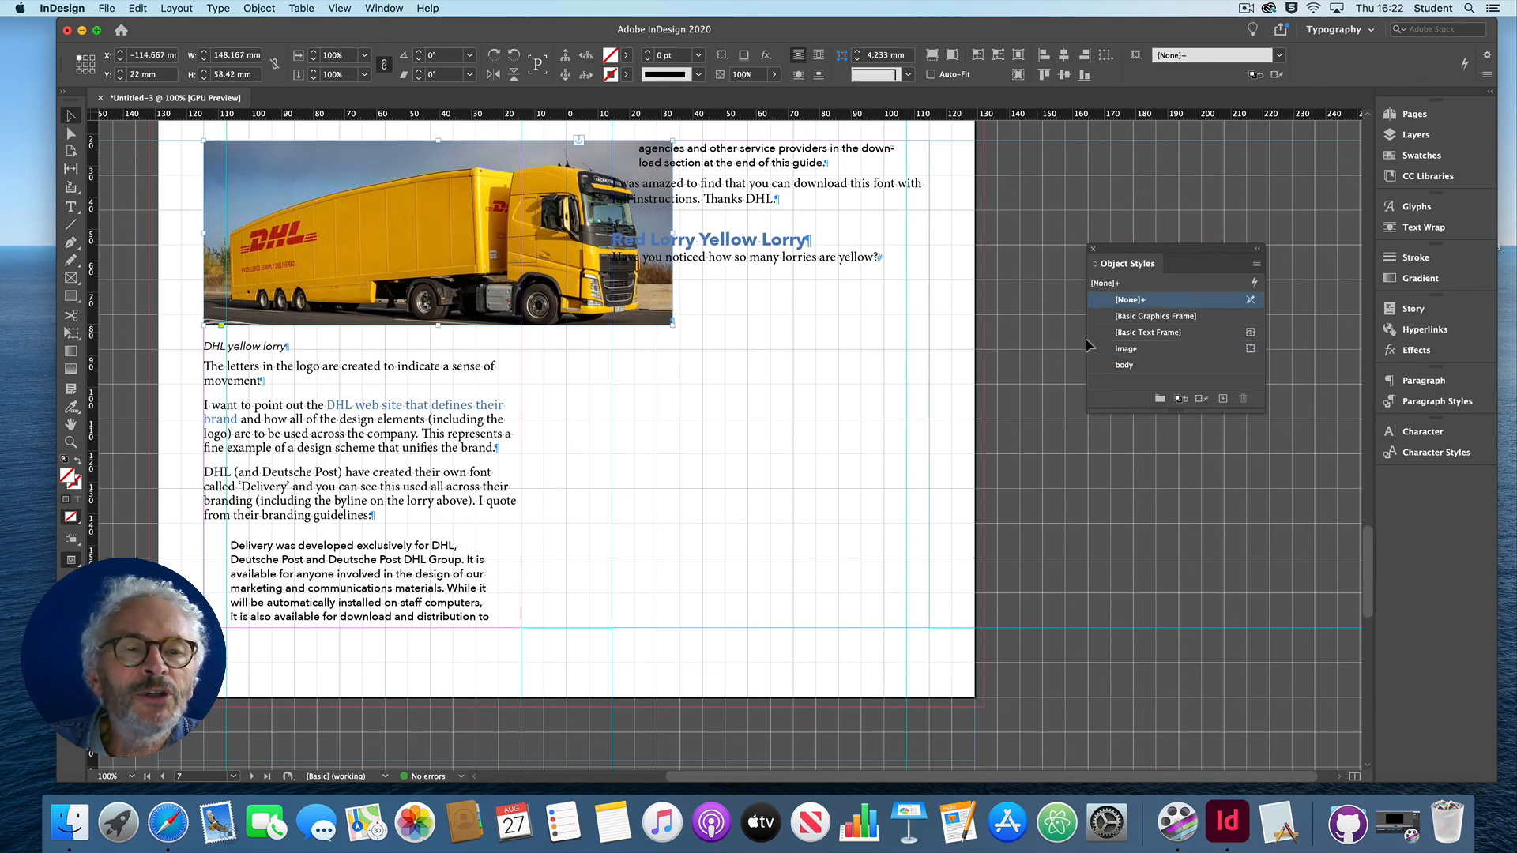
pyautogui.click(1137, 349)
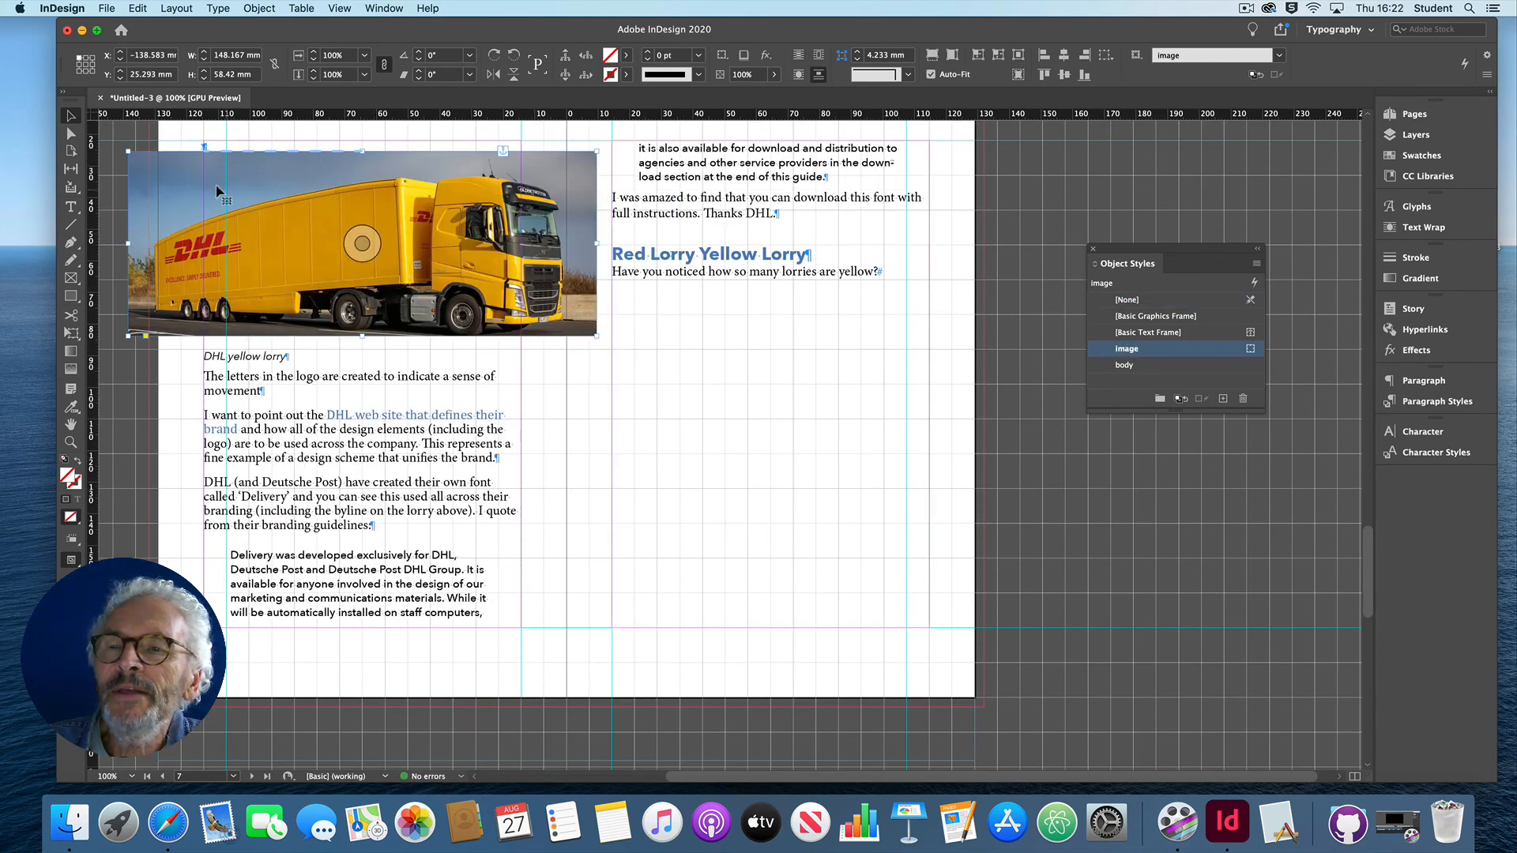
pyautogui.moveTo(128, 151); pyautogui.dragTo(283, 225)
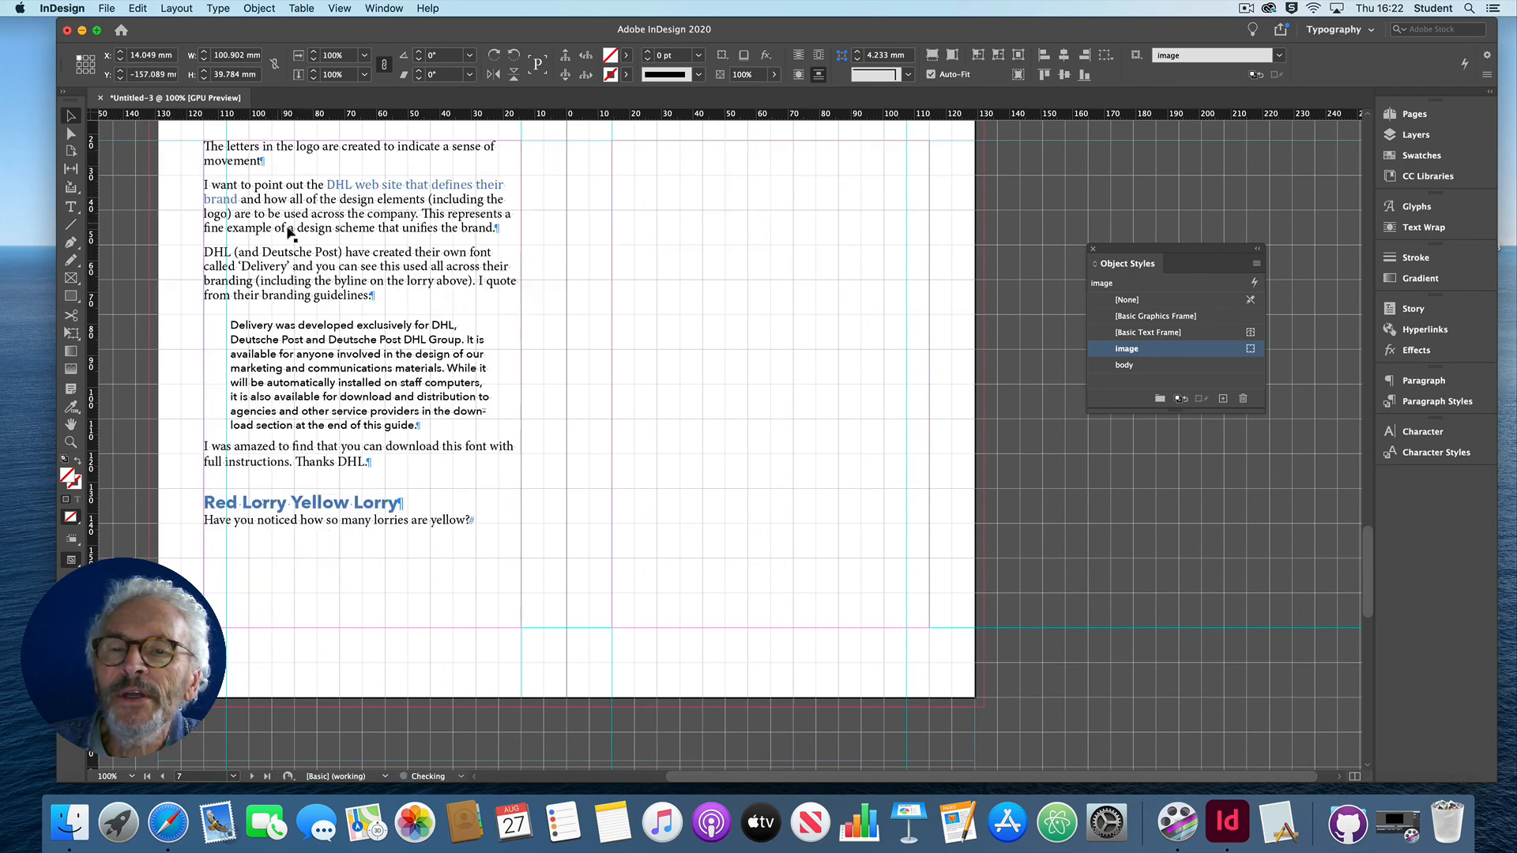
# Step: Review the document from its last page back to the first, checking the text flow and image placement
pyautogui.scroll(5, 450, 309)
pyautogui.scroll(-12, 450, 310)
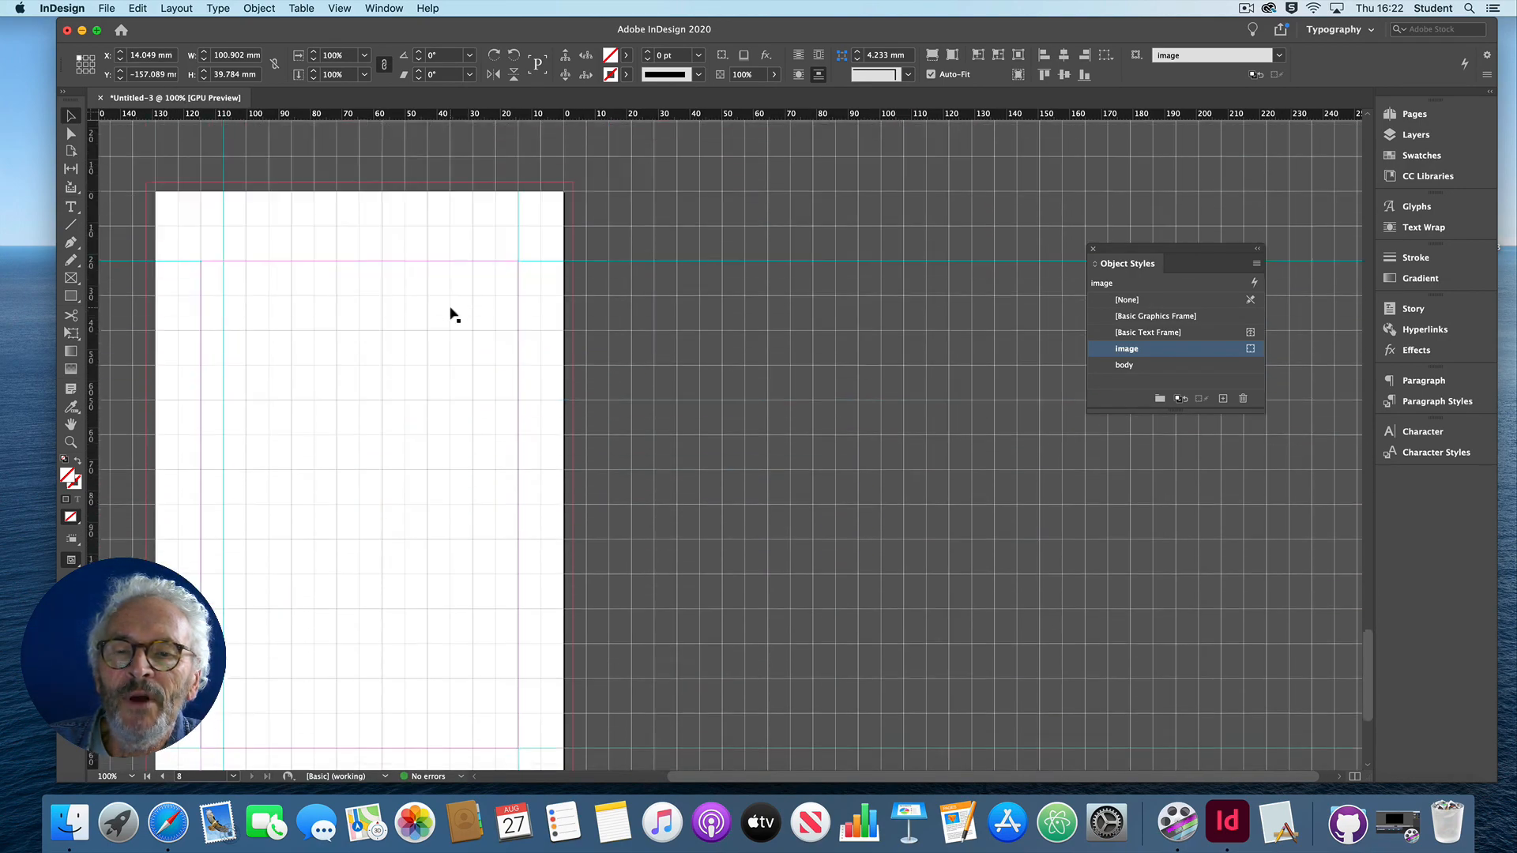
pyautogui.scroll(14, 450, 309)
pyautogui.scroll(15, 451, 313)
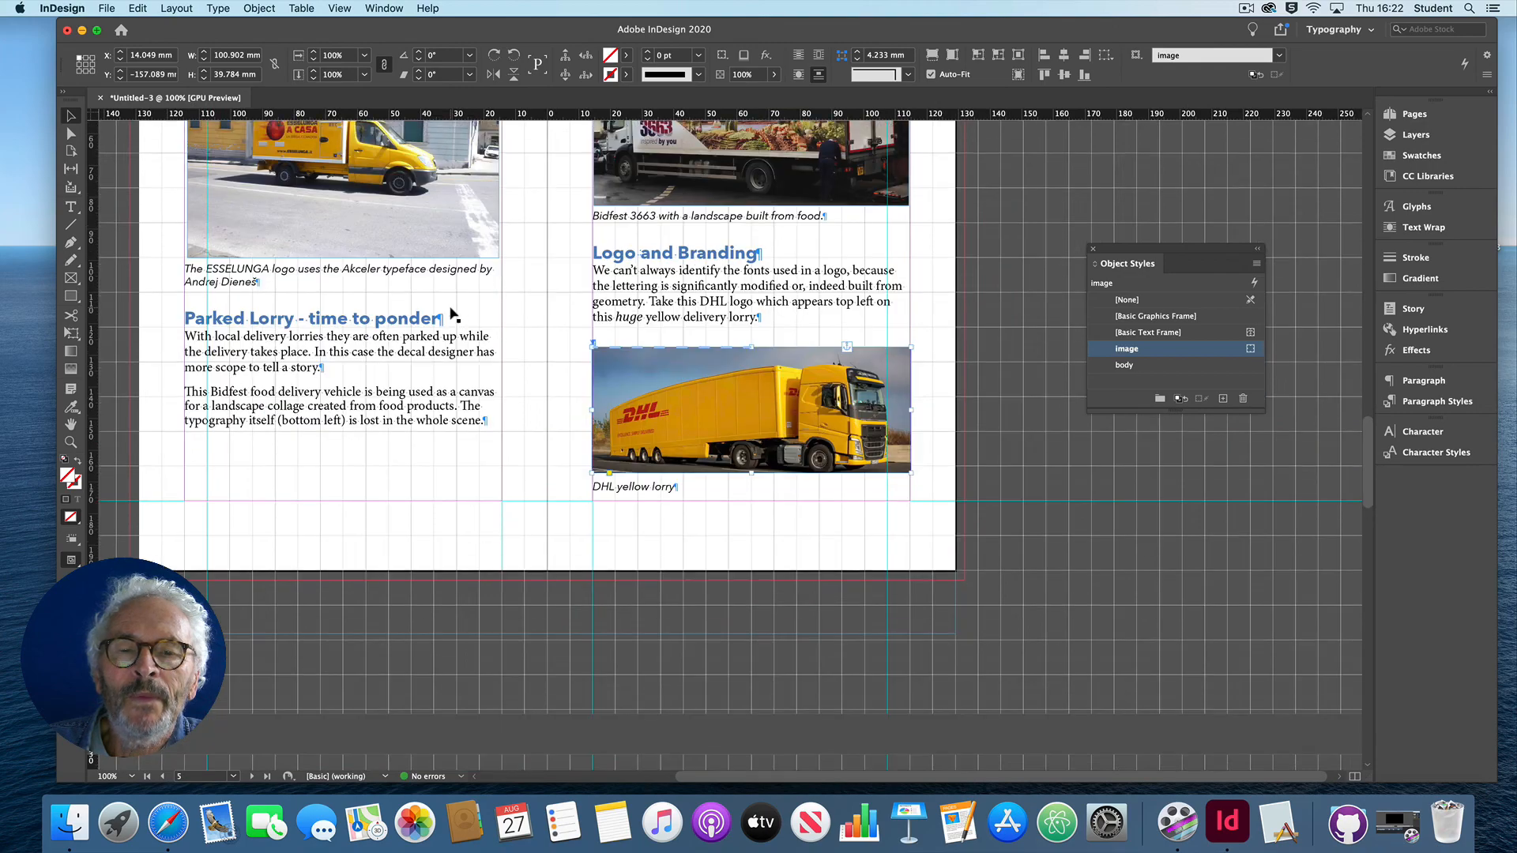
pyautogui.scroll(15, 449, 315)
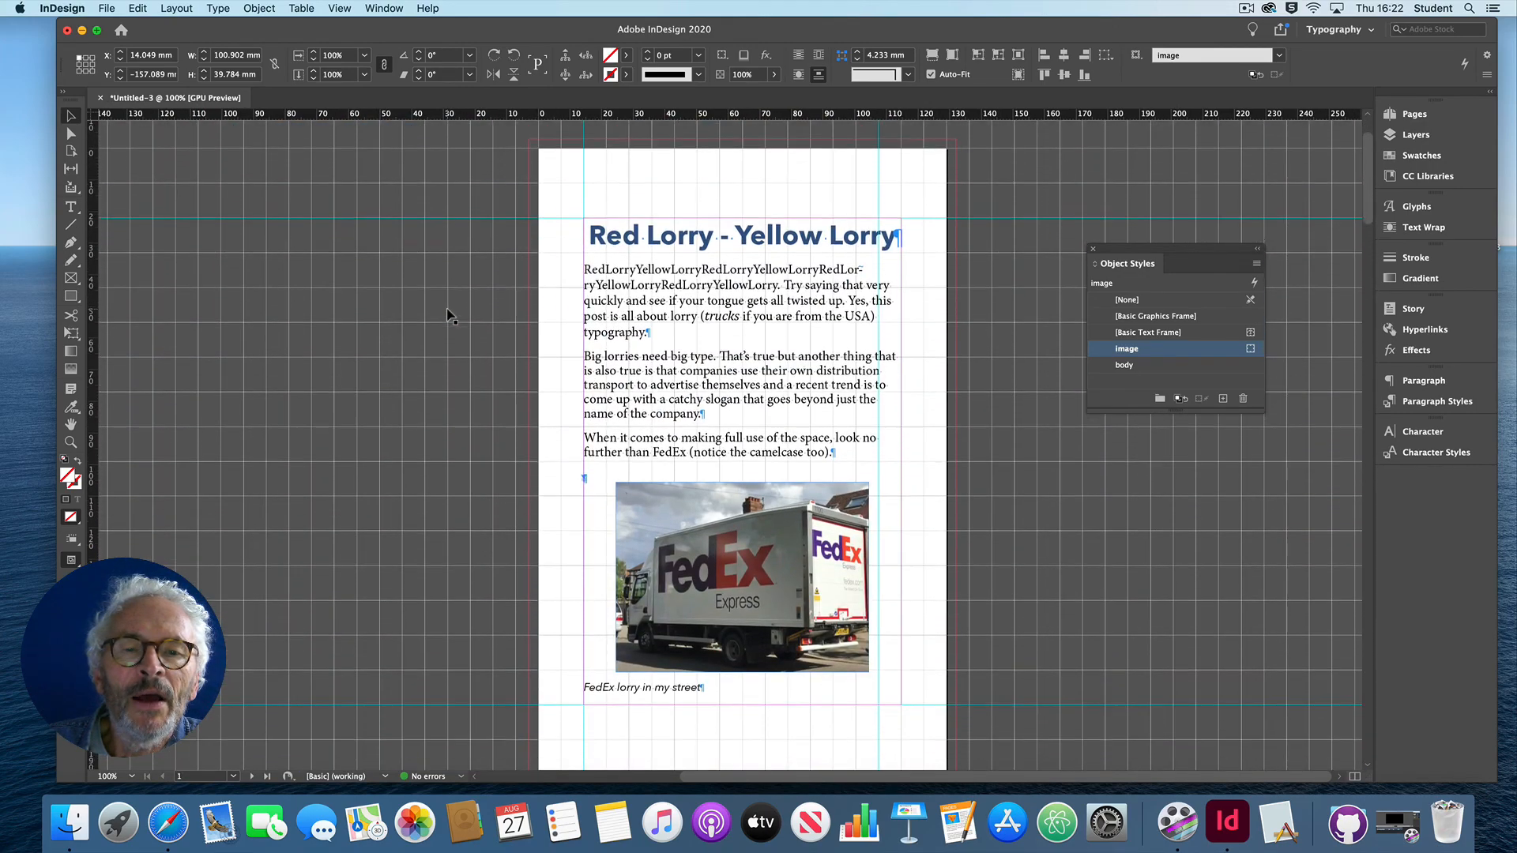
pyautogui.scroll(-2, 449, 314)
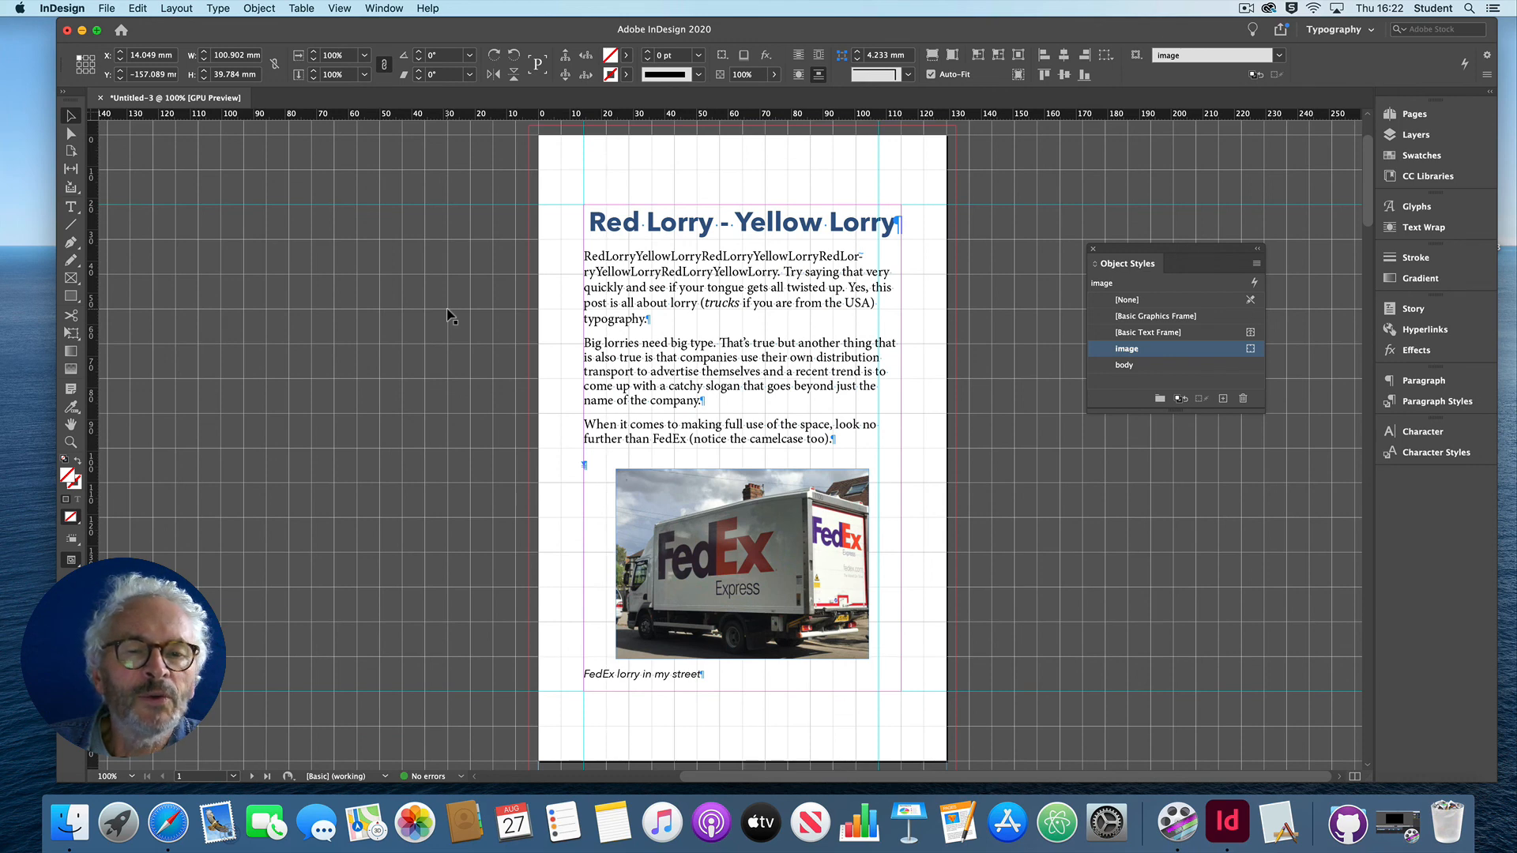